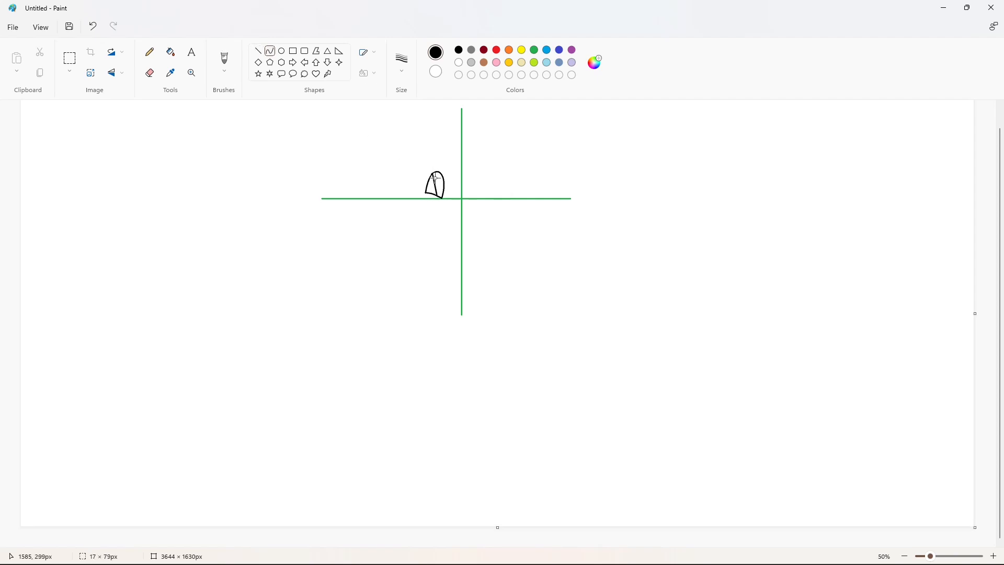
# - Draw a curved oval highlight and a wavy lower pupil edge inside the eye beside the vertical guideline
pyautogui.moveTo(444, 180); pyautogui.dragTo(444, 177)
pyautogui.moveTo(439, 184); pyautogui.dragTo(439, 184)
pyautogui.moveTo(438, 180); pyautogui.dragTo(434, 182)
pyautogui.click(482, 187)
pyautogui.click(259, 51)
pyautogui.click(270, 51)
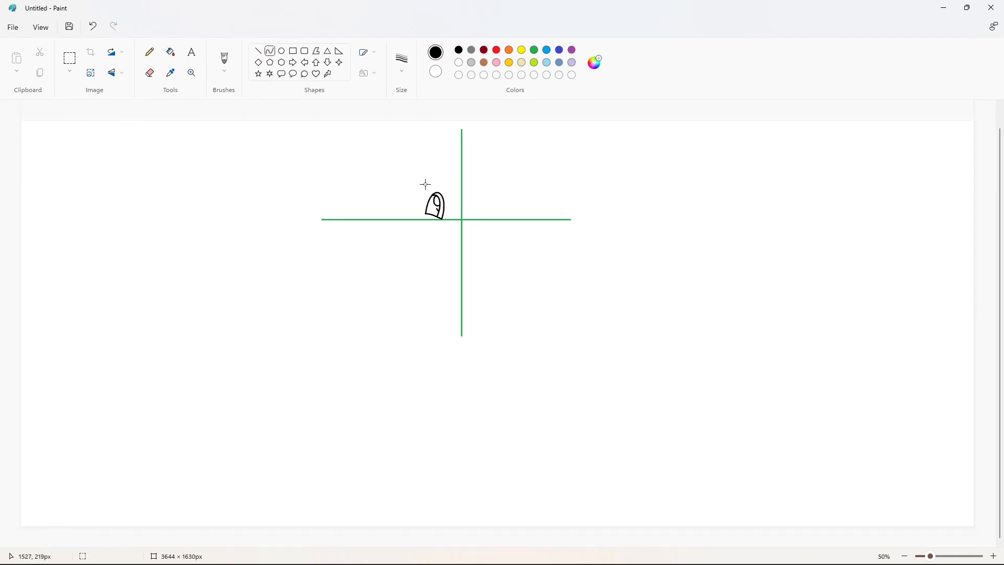
pyautogui.moveTo(437, 187); pyautogui.dragTo(432, 191)
pyautogui.click(488, 195)
pyautogui.click(258, 52)
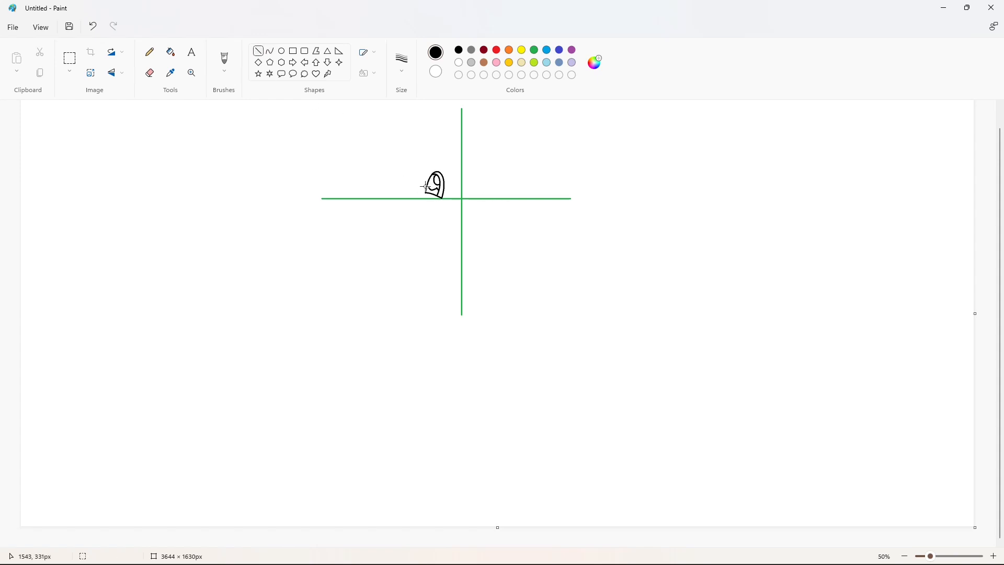
# - Fill the pupil around the eye's highlight with black
pyautogui.click(171, 52)
pyautogui.click(440, 183)
pyautogui.click(432, 187)
# - Draw the curved forehead from above the eye across the vertical guideline and down into an inward brow indent
pyautogui.click(270, 51)
pyautogui.moveTo(432, 146); pyautogui.dragTo(480, 159)
pyautogui.moveTo(451, 150); pyautogui.dragTo(451, 137)
pyautogui.moveTo(467, 144)
pyautogui.mouseDown()
pyautogui.moveTo(486, 169)
pyautogui.moveTo(482, 201)
pyautogui.mouseUp()
pyautogui.click(526, 173)
pyautogui.click(518, 172)
# - Draw the rounded muzzle and jaw curves below the indent, with a second curved mouth line beside the cheek
pyautogui.moveTo(483, 188); pyautogui.dragTo(488, 210)
pyautogui.click(569, 207)
pyautogui.moveTo(480, 228); pyautogui.dragTo(424, 217)
pyautogui.click(484, 232)
pyautogui.click(563, 260)
pyautogui.click(526, 233)
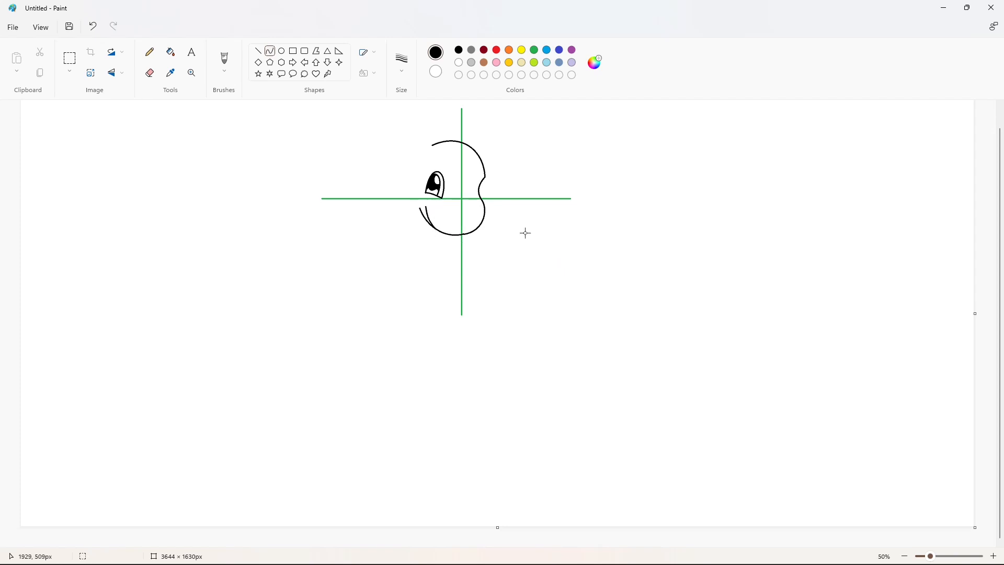
# - Draw the narrow far eye in the face outline's indent and two short nostril lines on the muzzle
pyautogui.moveTo(481, 197); pyautogui.dragTo(482, 193)
pyautogui.click(518, 188)
pyautogui.click(282, 51)
pyautogui.click(535, 184)
pyautogui.click(258, 51)
pyautogui.moveTo(432, 145); pyautogui.dragTo(405, 201)
pyautogui.click(419, 160)
pyautogui.hotkey('ctrl', 'z')
# - Draw the curved back of the head from the crown down to just below the horizontal guideline
pyautogui.click(270, 50)
pyautogui.moveTo(432, 144); pyautogui.dragTo(402, 206)
pyautogui.click(423, 153)
pyautogui.moveTo(410, 170); pyautogui.dragTo(408, 164)
pyautogui.click(565, 202)
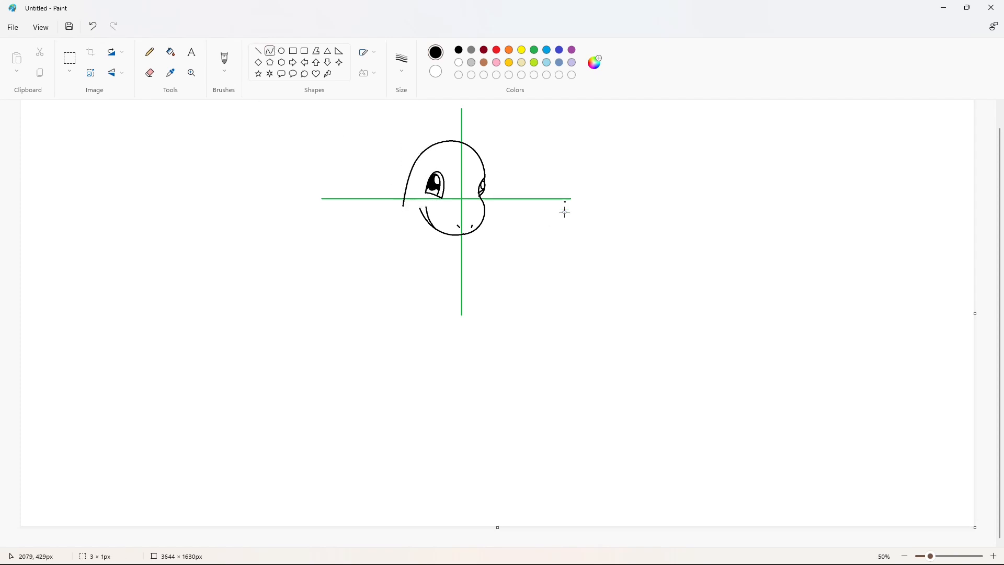
# - Recolor the connected head outline dark red with the Fill tool, then set the drawing colour back to black
pyautogui.click(171, 52)
pyautogui.click(484, 49)
pyautogui.click(484, 166)
pyautogui.click(270, 51)
pyautogui.click(458, 50)
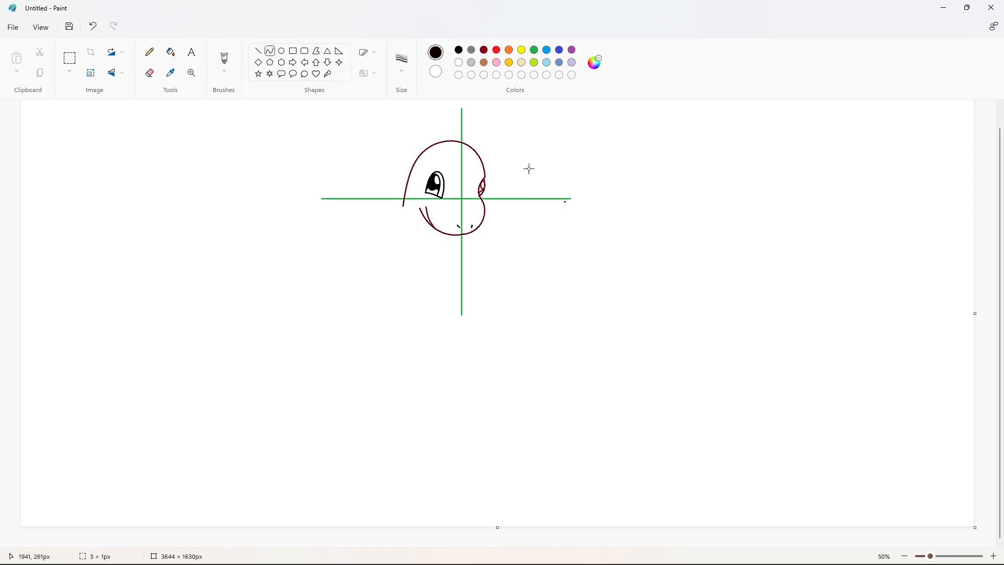
# - Draw a small black pointed horn with a curved base on top of the head
pyautogui.moveTo(456, 143); pyautogui.dragTo(455, 130)
pyautogui.click(259, 51)
pyautogui.click(585, 176)
pyautogui.click(993, 556)
pyautogui.moveTo(523, 139); pyautogui.dragTo(542, 165)
# - Remove the piece of dark red head outline inside the horn by filling it with white
pyautogui.scroll(-2, 587, 156)
pyautogui.click(171, 52)
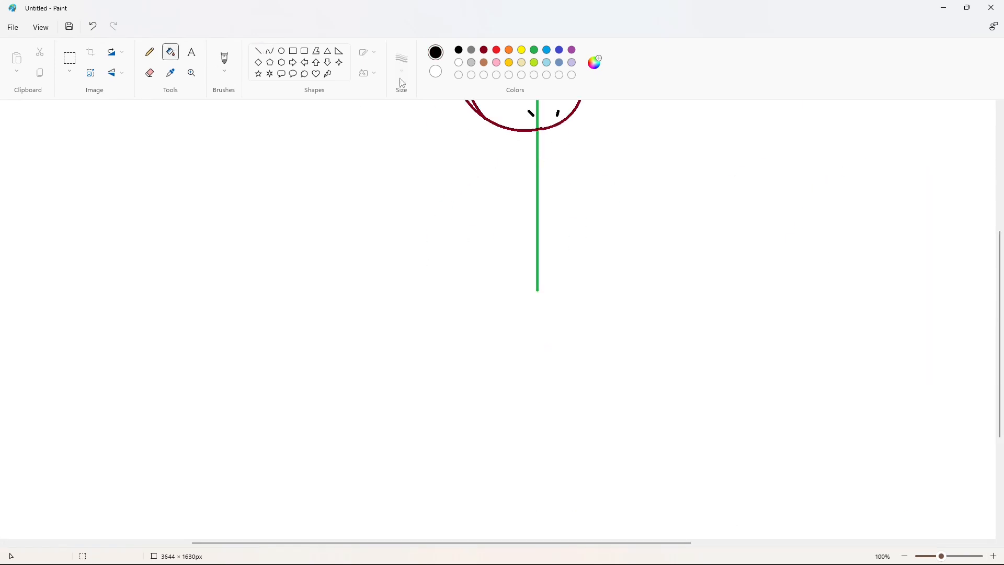
pyautogui.scroll(2, 523, 157)
pyautogui.click(459, 62)
pyautogui.click(524, 161)
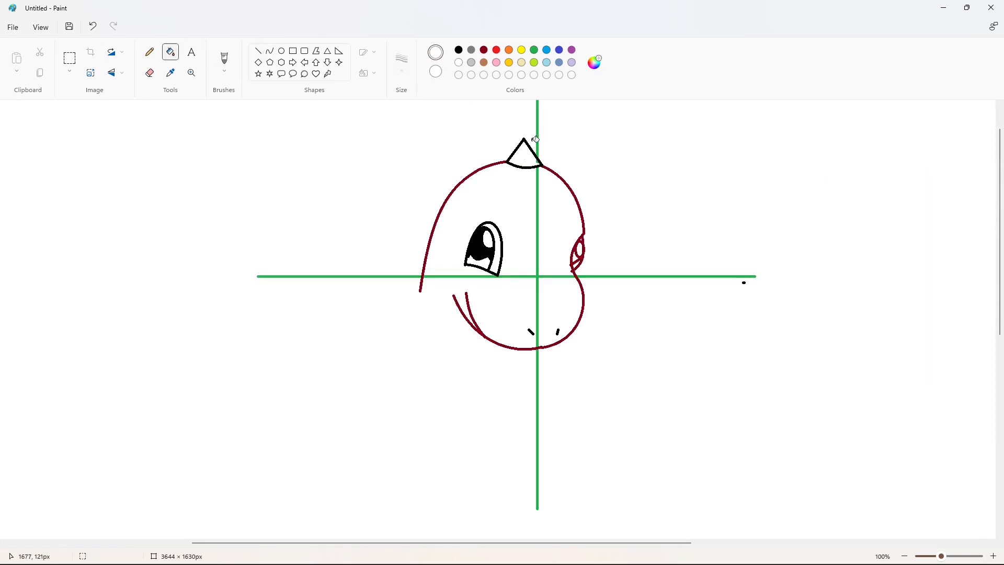
# - Recolor the forehead, muzzle and mouth outline black and fill the far eye's pupil with black
pyautogui.click(588, 225)
pyautogui.hotkey('ctrl', 'z')
pyautogui.click(459, 49)
pyautogui.click(582, 216)
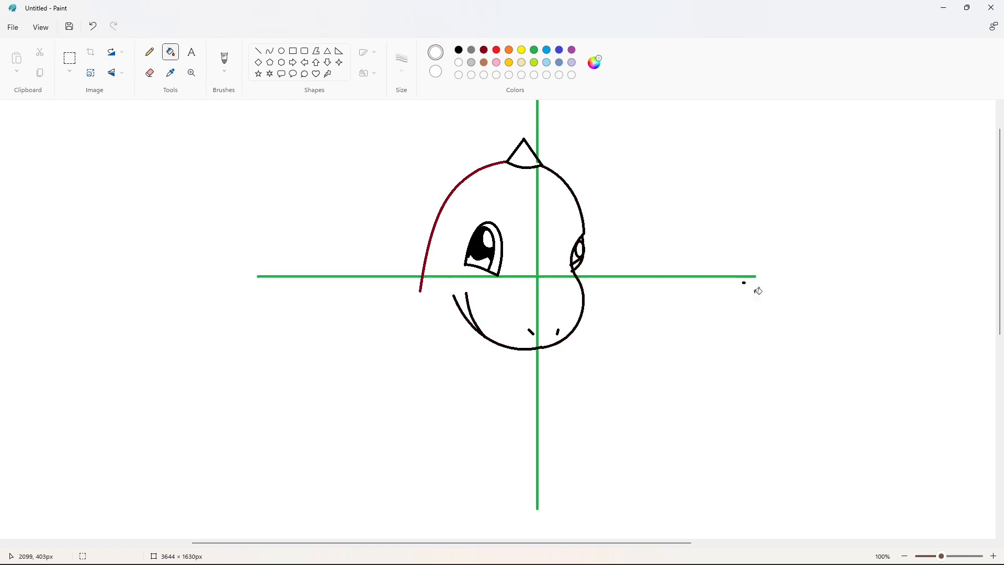
pyautogui.click(459, 50)
pyautogui.click(577, 255)
# - Fill the horn's interior with white
pyautogui.click(256, 54)
pyautogui.click(459, 62)
pyautogui.click(535, 50)
pyautogui.click(170, 52)
pyautogui.click(524, 156)
pyautogui.click(459, 62)
pyautogui.click(524, 156)
pyautogui.click(904, 556)
pyautogui.click(905, 556)
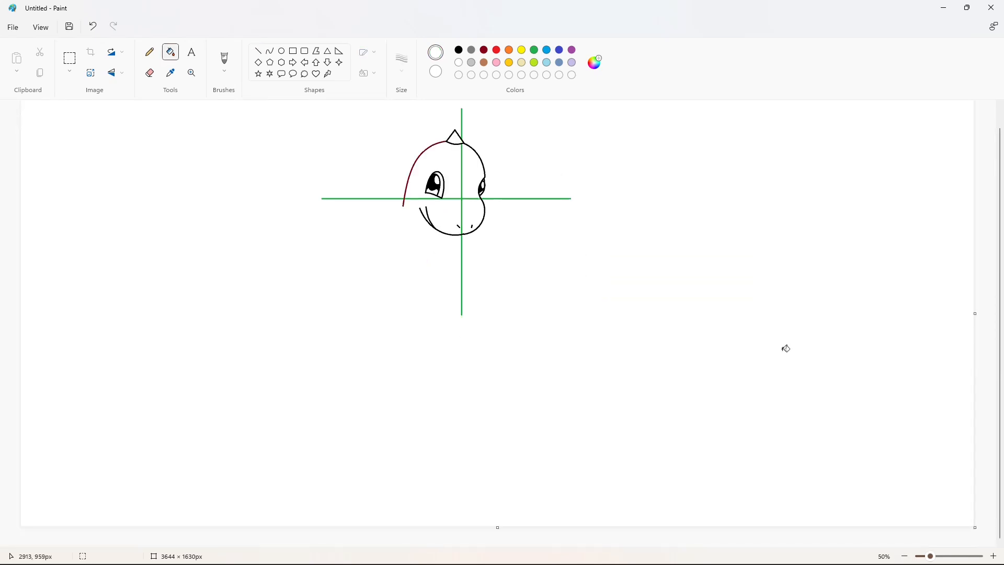
# - Draw two parallel black S-shaped curves for the antenna sweeping from above the near eye over the back of the head
pyautogui.click(270, 51)
pyautogui.click(458, 51)
pyautogui.moveTo(445, 155)
pyautogui.mouseDown()
pyautogui.moveTo(406, 135)
pyautogui.moveTo(429, 130)
pyautogui.moveTo(364, 111)
pyautogui.moveTo(362, 135)
pyautogui.moveTo(440, 155)
pyautogui.moveTo(397, 142)
pyautogui.mouseUp()
pyautogui.click(520, 146)
pyautogui.click(504, 156)
pyautogui.moveTo(425, 149)
pyautogui.mouseDown()
pyautogui.moveTo(435, 143)
pyautogui.moveTo(359, 111)
pyautogui.moveTo(360, 138)
pyautogui.mouseUp()
pyautogui.click(502, 159)
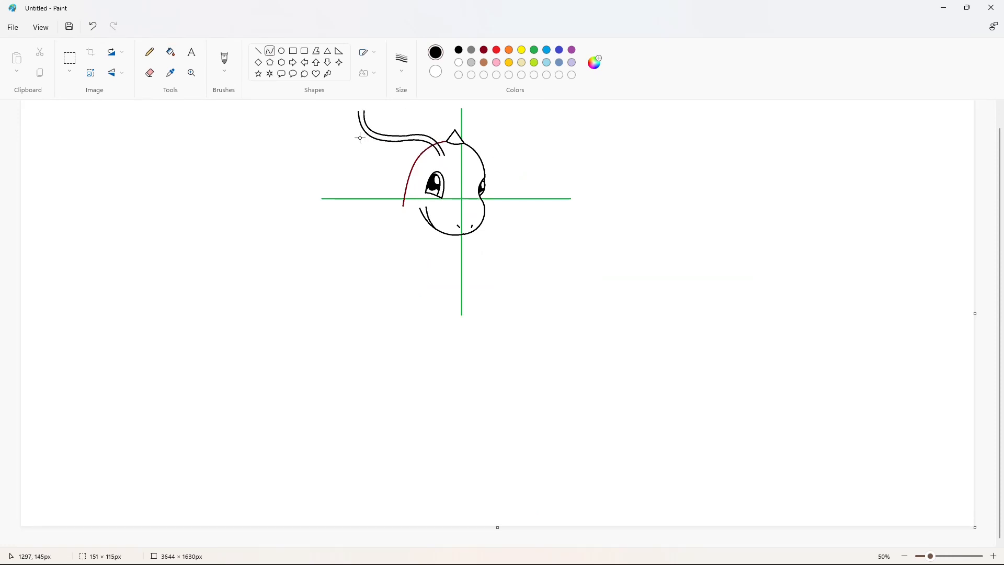
pyautogui.click(599, 225)
# - Close both open ends of the near antenna with small rounded curves
pyautogui.click(994, 556)
pyautogui.moveTo(377, 543); pyautogui.dragTo(504, 542)
pyautogui.scroll(1, 365, 152)
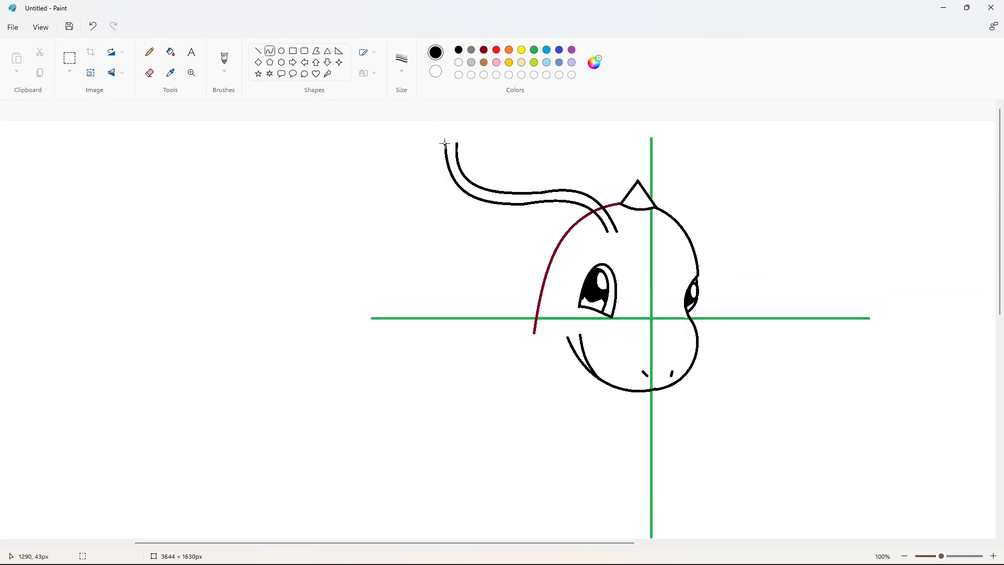
pyautogui.moveTo(445, 143)
pyautogui.mouseDown()
pyautogui.moveTo(456, 144)
pyautogui.moveTo(450, 131)
pyautogui.mouseUp()
pyautogui.click(501, 138)
pyautogui.moveTo(607, 232)
pyautogui.mouseDown()
pyautogui.moveTo(615, 231)
pyautogui.moveTo(612, 242)
pyautogui.mouseUp()
# - Clear the head outline where it crosses the near antenna and recolor the rest of the dark red outline black
pyautogui.click(170, 52)
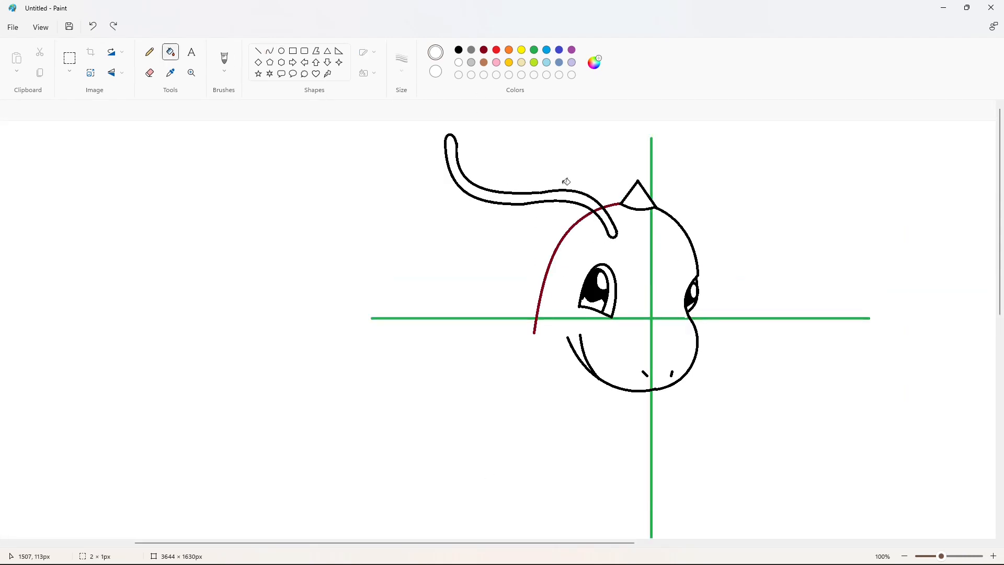
pyautogui.click(612, 205)
pyautogui.click(590, 212)
pyautogui.hotkey('ctrl', 'z')
pyautogui.click(589, 212)
pyautogui.hotkey('ctrl', 'z')
pyautogui.click(590, 213)
# - Draw the upper S-shaped edge of the far antenna, starting at the forehead above the far eye
pyautogui.click(906, 556)
pyautogui.click(270, 51)
pyautogui.moveTo(480, 157)
pyautogui.mouseDown()
pyautogui.moveTo(520, 155)
pyautogui.moveTo(495, 146)
pyautogui.moveTo(532, 128)
pyautogui.moveTo(538, 152)
pyautogui.moveTo(547, 143)
pyautogui.mouseUp()
pyautogui.click(565, 168)
pyautogui.click(612, 173)
pyautogui.click(502, 173)
pyautogui.hotkey('ctrl', 'z')
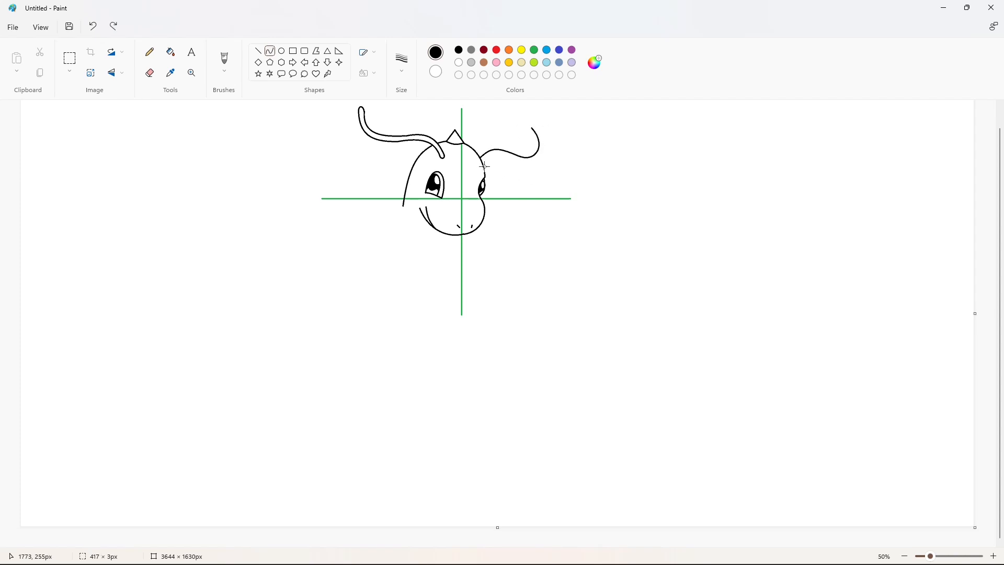
# - Draw the far antenna's parallel lower edge and close its curled tip
pyautogui.moveTo(482, 163); pyautogui.dragTo(516, 160)
pyautogui.moveTo(497, 161)
pyautogui.mouseDown()
pyautogui.moveTo(492, 152)
pyautogui.moveTo(536, 138)
pyautogui.moveTo(537, 127)
pyautogui.mouseUp()
pyautogui.click(560, 169)
pyautogui.moveTo(530, 147); pyautogui.dragTo(539, 164)
pyautogui.moveTo(547, 156); pyautogui.dragTo(556, 148)
pyautogui.click(601, 172)
pyautogui.click(993, 556)
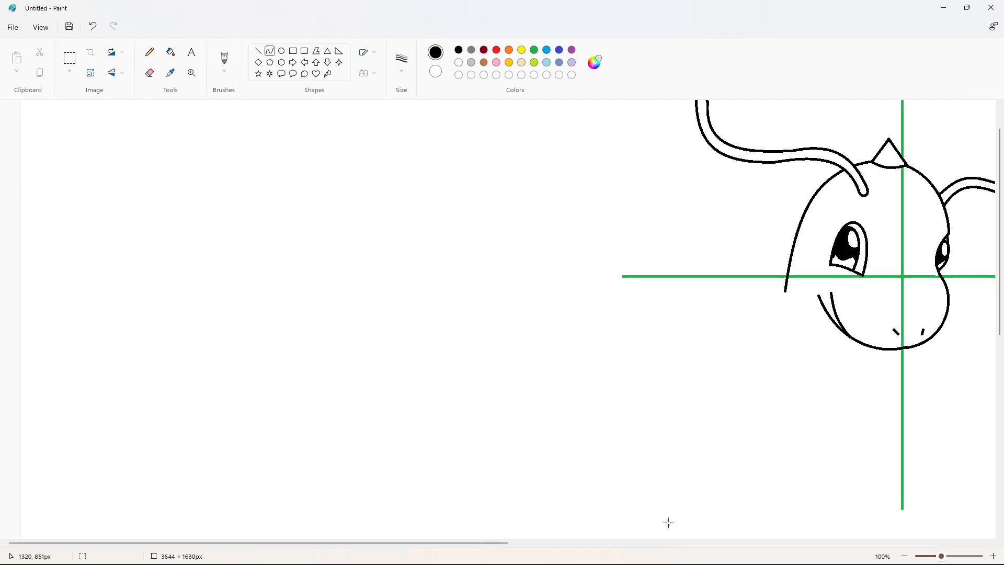
pyautogui.moveTo(453, 543); pyautogui.dragTo(656, 543)
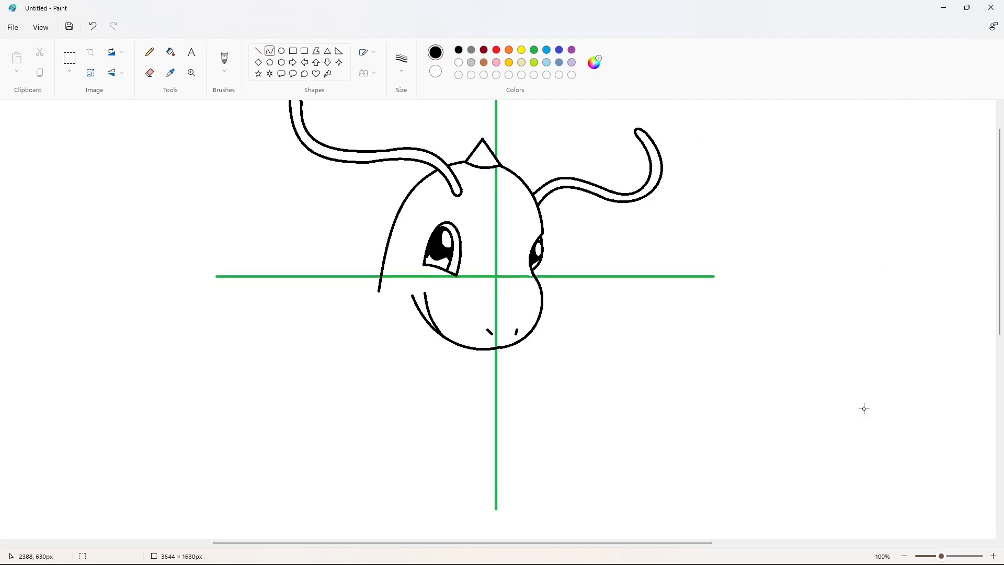
pyautogui.keyDown('ctrl'); pyautogui.scroll(-2, 837, 393); pyautogui.keyUp('ctrl')
pyautogui.scroll(-1, 695, 294)
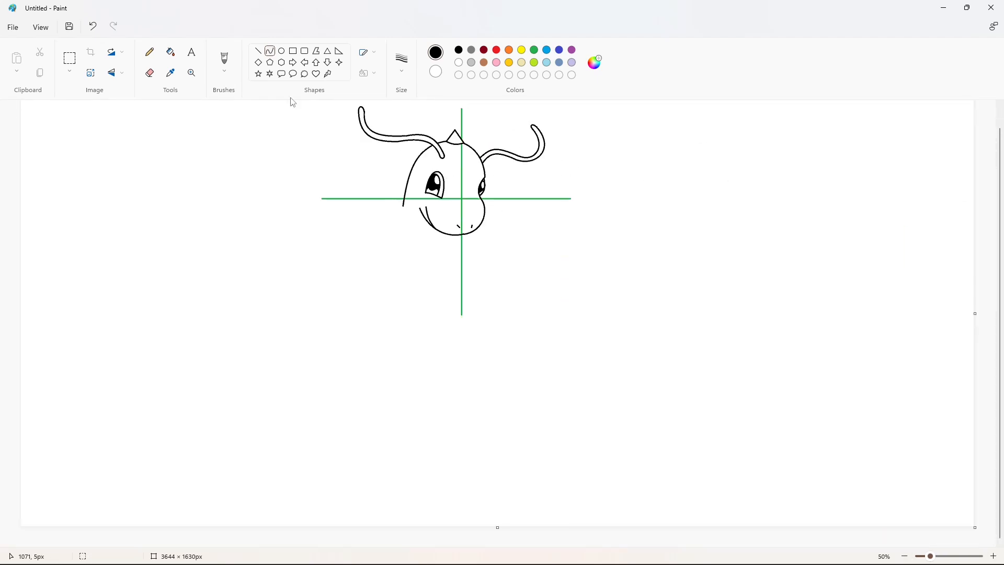
# - Extend the back of the head with a long curve down the neck and outer arm to the hand
pyautogui.moveTo(403, 205); pyautogui.dragTo(351, 303)
pyautogui.moveTo(396, 226); pyautogui.dragTo(395, 242)
pyautogui.click(516, 262)
pyautogui.click(336, 316)
# - Draw the rounded hand and the inner arm edge rising to a short forked crease at the armpit
pyautogui.moveTo(351, 303)
pyautogui.mouseDown()
pyautogui.moveTo(347, 347)
pyautogui.moveTo(377, 343)
pyautogui.moveTo(410, 289)
pyautogui.mouseUp()
pyautogui.click(332, 336)
pyautogui.click(422, 329)
pyautogui.click(359, 353)
pyautogui.click(372, 355)
pyautogui.click(427, 356)
pyautogui.click(381, 330)
pyautogui.click(426, 329)
pyautogui.click(396, 308)
pyautogui.click(404, 303)
pyautogui.click(451, 302)
# - Erase the stray dot beside the arm and recolor the inner arm and lower hand outline dark red
pyautogui.click(259, 51)
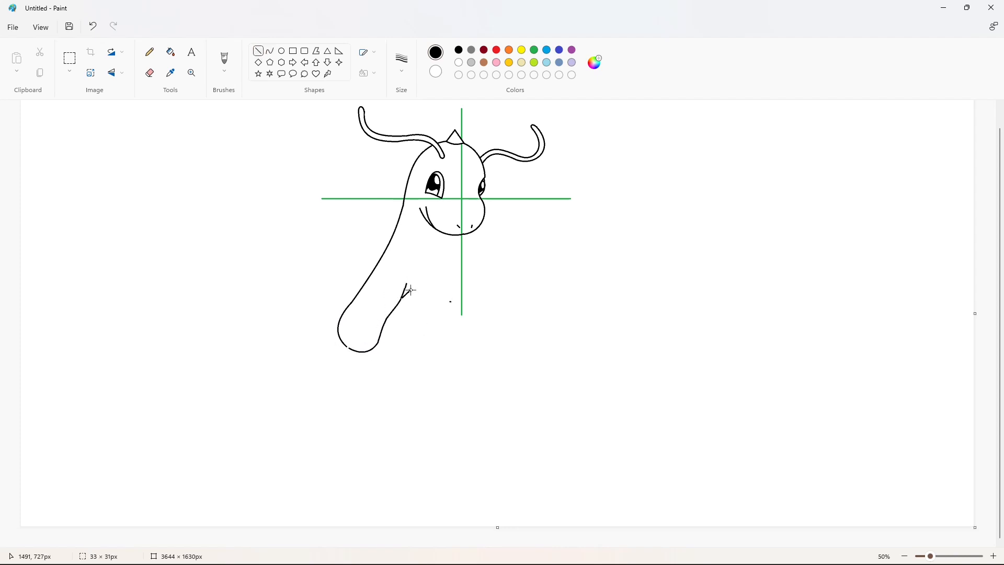
pyautogui.click(150, 73)
pyautogui.click(450, 302)
pyautogui.click(402, 63)
pyautogui.click(405, 119)
pyautogui.scroll(1, 397, 157)
pyautogui.click(172, 52)
pyautogui.scroll(-1, 408, 291)
# - Draw a small black pointed claw with curved sides at the inner end of the hand
pyautogui.click(270, 51)
pyautogui.click(458, 50)
pyautogui.click(366, 355)
pyautogui.click(398, 358)
pyautogui.click(994, 557)
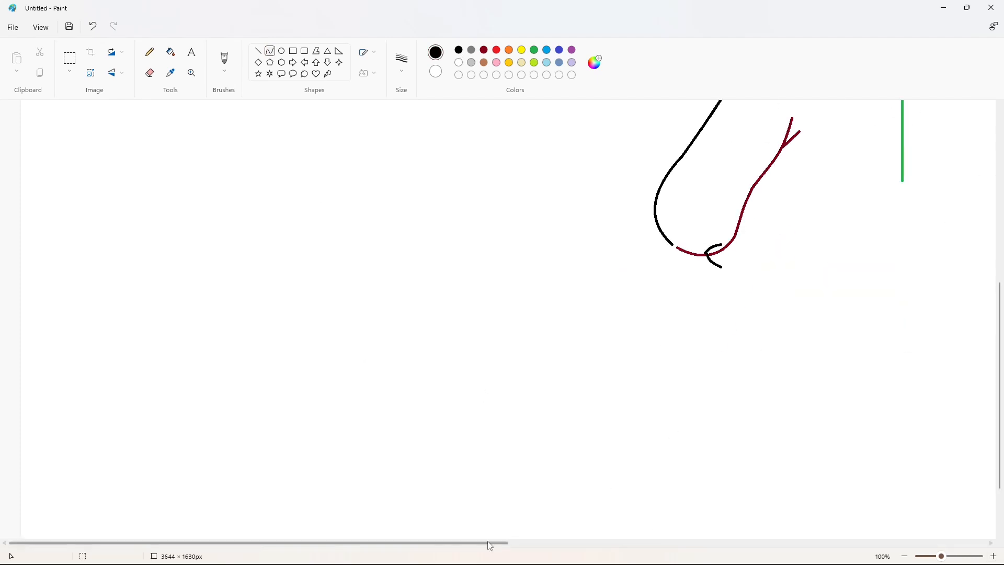
pyautogui.moveTo(489, 544); pyautogui.dragTo(585, 544)
pyautogui.moveTo(531, 250); pyautogui.dragTo(535, 252)
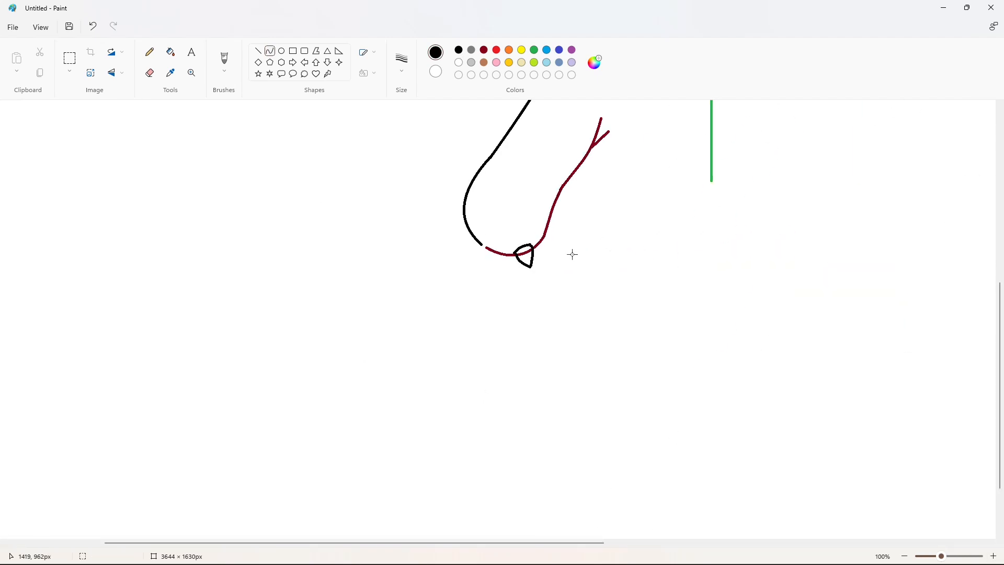
pyautogui.click(905, 556)
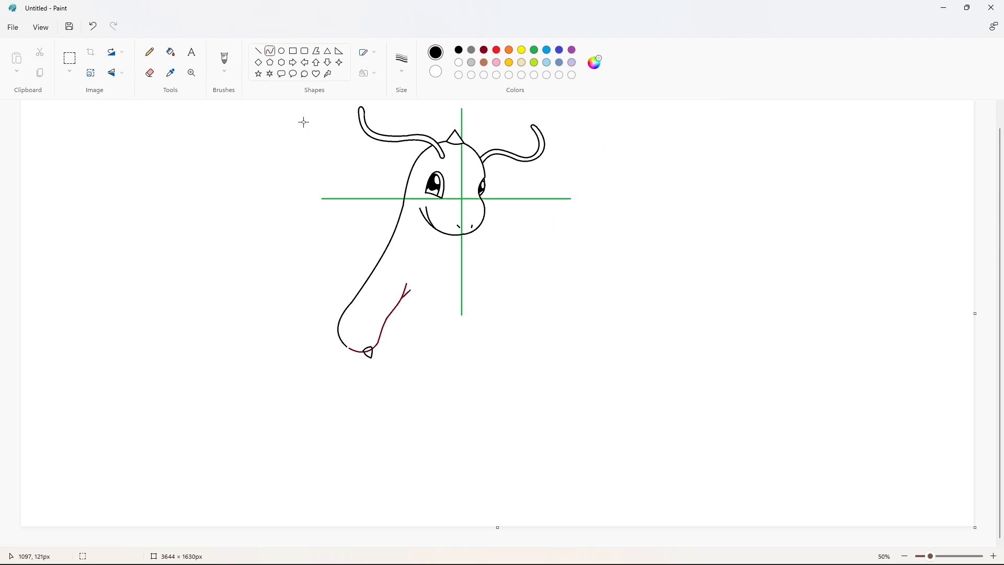
# - Draw a larger black pointed claw beside the first one at the bottom of the hand
pyautogui.click(353, 345)
pyautogui.click(259, 52)
pyautogui.click(993, 556)
pyautogui.moveTo(445, 543); pyautogui.dragTo(540, 543)
pyautogui.moveTo(510, 255); pyautogui.dragTo(488, 271)
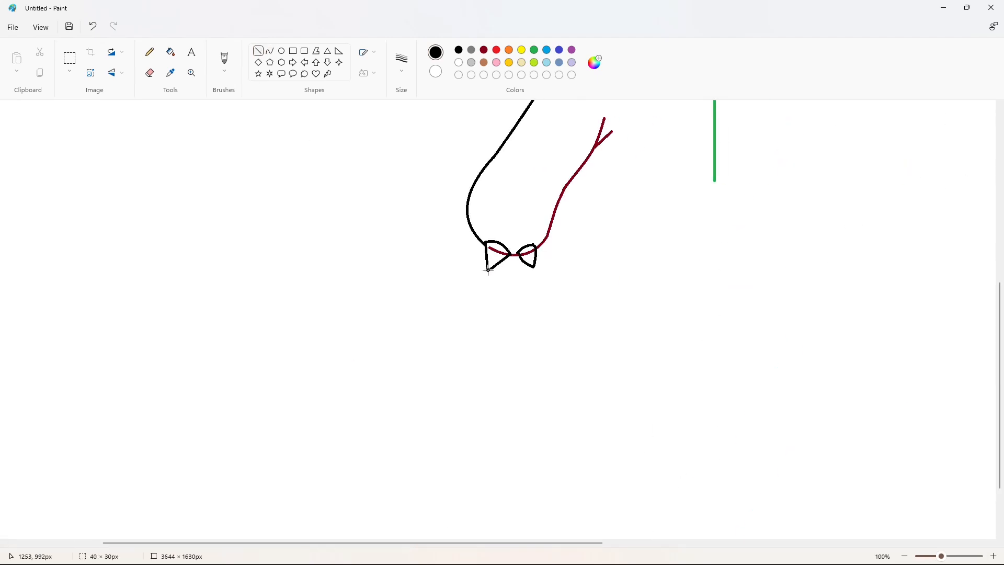
# - Clear the dark red line inside the claws with white fill and recolor the remaining arm outline black
pyautogui.click(170, 52)
pyautogui.click(460, 62)
pyautogui.click(496, 250)
pyautogui.click(459, 51)
pyautogui.click(515, 254)
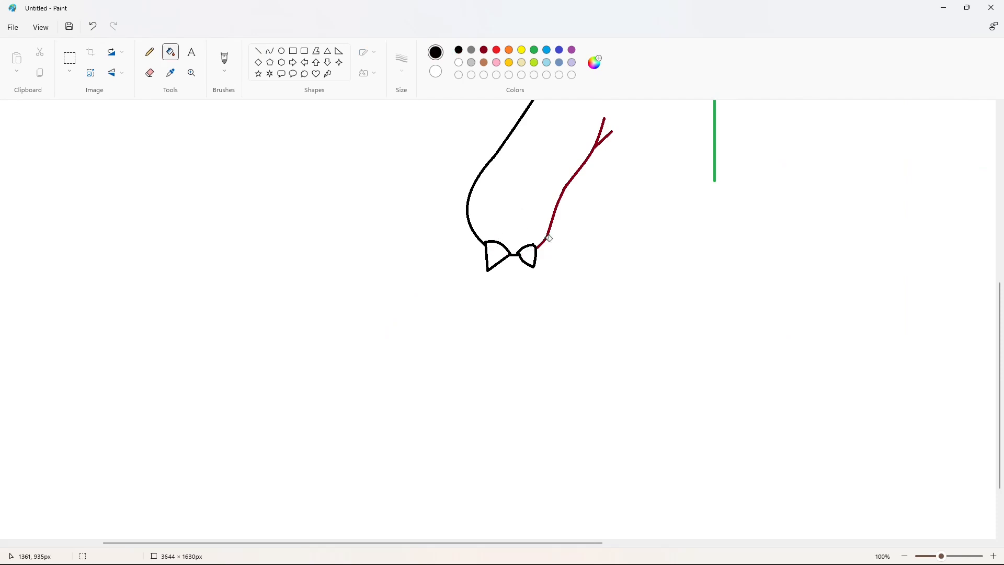
pyautogui.click(547, 236)
pyautogui.click(904, 556)
# - Draw a third small pointed claw on the outer edge of the hand
pyautogui.click(269, 52)
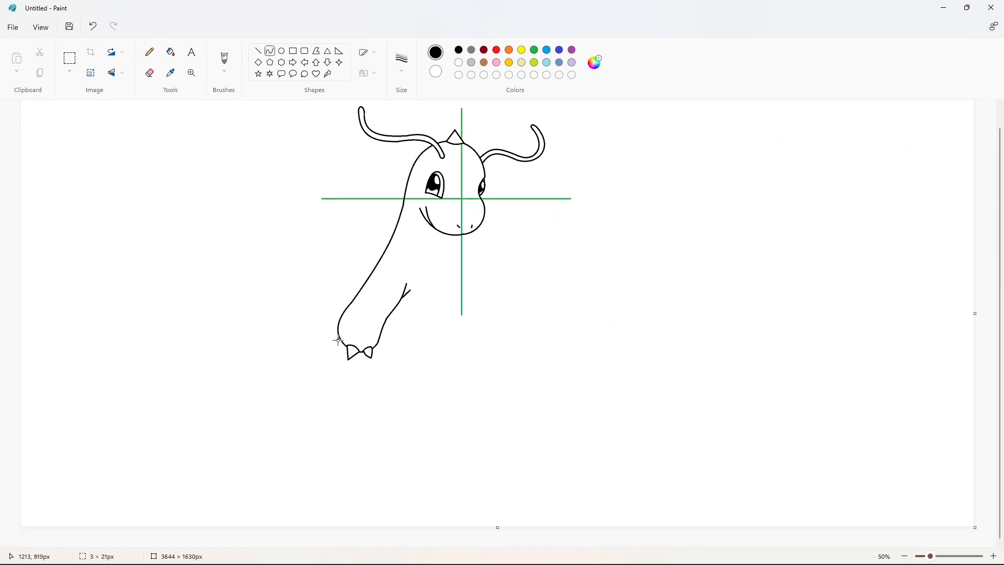
pyautogui.click(259, 51)
pyautogui.moveTo(337, 349); pyautogui.dragTo(345, 344)
pyautogui.click(399, 335)
# - Draw a short curved throat line running down from beneath the chin
pyautogui.click(270, 52)
pyautogui.moveTo(459, 235)
pyautogui.mouseDown()
pyautogui.moveTo(485, 406)
pyautogui.moveTo(382, 457)
pyautogui.mouseUp()
pyautogui.doubleClick(460, 249)
# - Undo the first belly curve and draw a large rounded one from the throat down and back beneath the hand
pyautogui.moveTo(479, 342); pyautogui.dragTo(512, 451)
pyautogui.click(602, 429)
pyautogui.hotkey('ctrl', 'z')
pyautogui.moveTo(472, 270)
pyautogui.mouseDown()
pyautogui.moveTo(442, 425)
pyautogui.moveTo(379, 455)
pyautogui.mouseUp()
pyautogui.moveTo(437, 340)
pyautogui.mouseDown()
pyautogui.moveTo(513, 393)
pyautogui.moveTo(531, 449)
pyautogui.mouseUp()
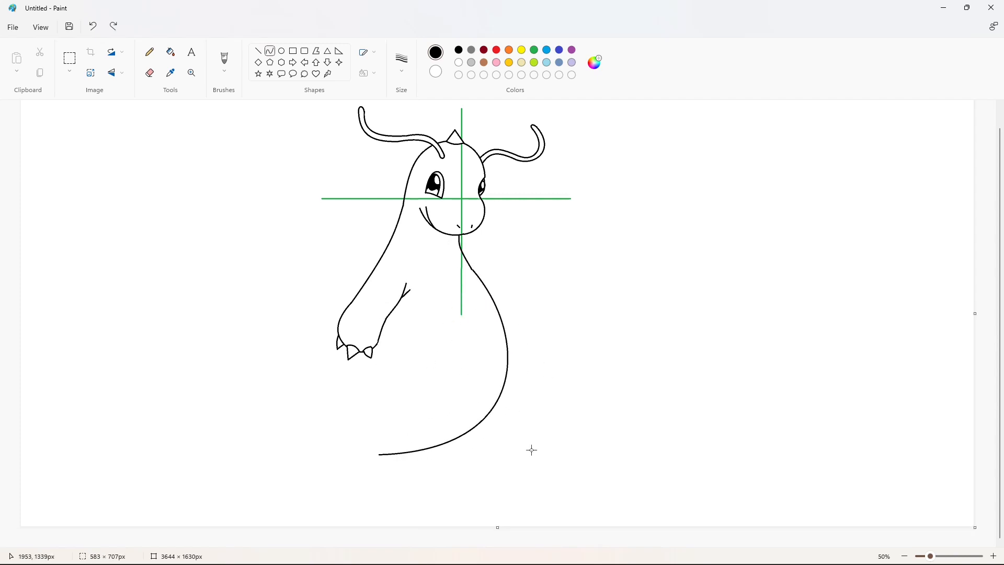
# - Undo the belly curve and redraw it as one large rounded curve from the throat line down and back beneath the hand
pyautogui.hotkey('ctrl', 'z')
pyautogui.moveTo(473, 270); pyautogui.dragTo(379, 457)
pyautogui.moveTo(445, 338); pyautogui.dragTo(561, 439)
pyautogui.hotkey('ctrl', 'z')
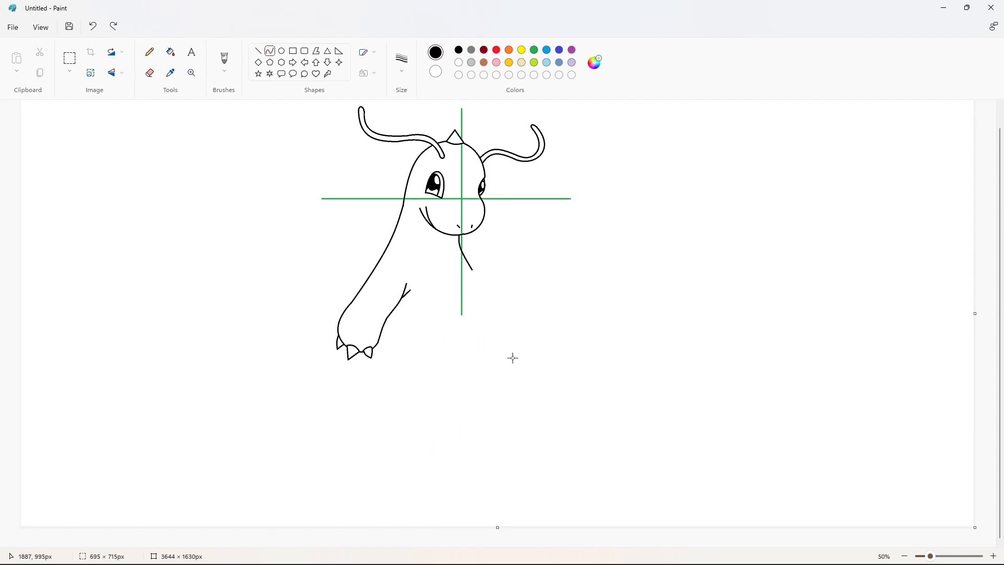
pyautogui.moveTo(472, 270); pyautogui.dragTo(379, 455)
pyautogui.moveTo(442, 340)
pyautogui.mouseDown()
pyautogui.moveTo(486, 321)
pyautogui.moveTo(540, 445)
pyautogui.mouseUp()
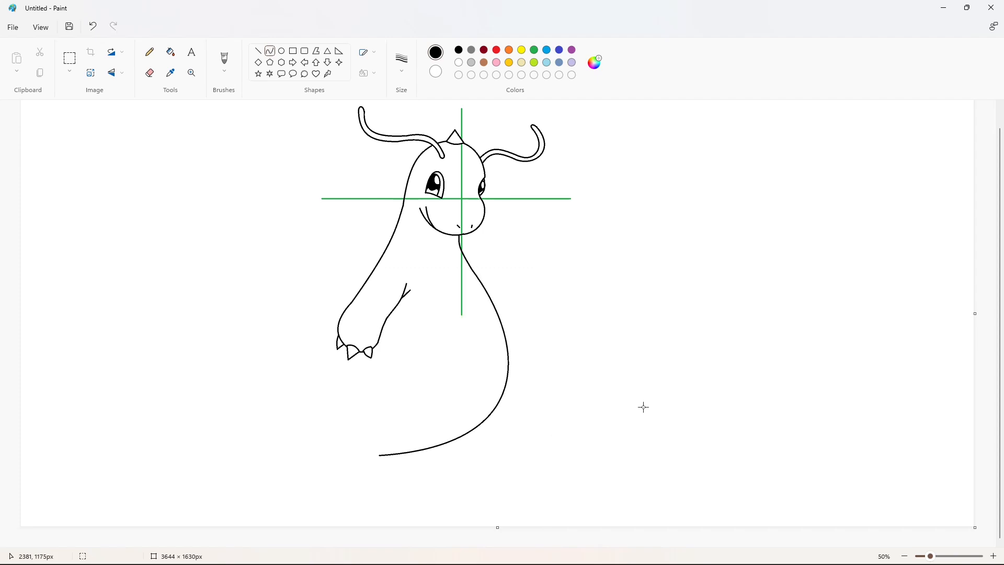
# - Remove the green guidelines by filling them with white
pyautogui.click(171, 52)
pyautogui.click(533, 50)
pyautogui.click(503, 183)
pyautogui.click(471, 186)
pyautogui.click(459, 62)
pyautogui.click(507, 223)
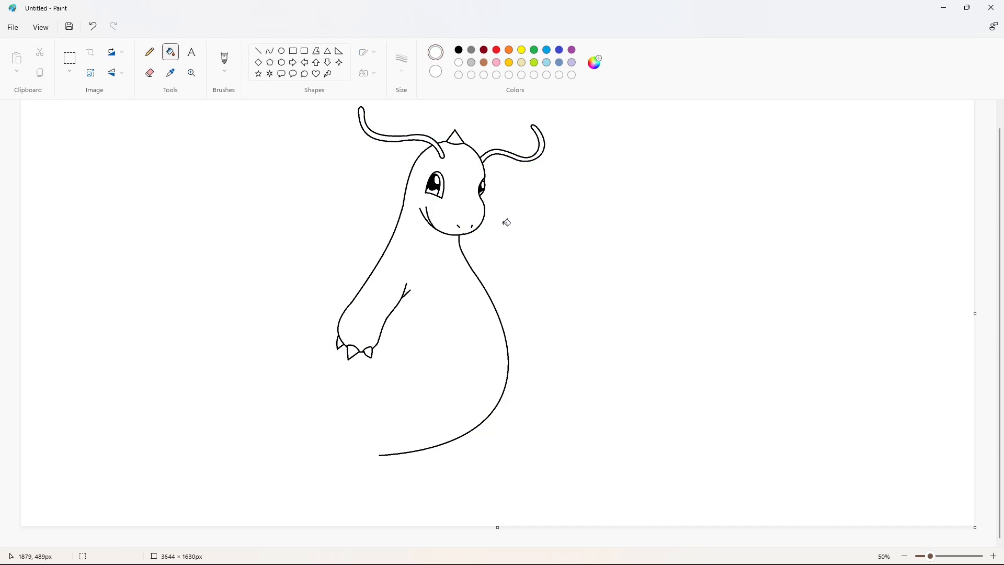
# - Draw the raised arm's upper edge in black, curving out from the throat and rounding over into the hand
pyautogui.click(271, 51)
pyautogui.click(459, 50)
pyautogui.moveTo(460, 245)
pyautogui.mouseDown()
pyautogui.moveTo(516, 241)
pyautogui.moveTo(497, 261)
pyautogui.moveTo(548, 251)
pyautogui.moveTo(484, 288)
pyautogui.mouseUp()
pyautogui.click(592, 257)
pyautogui.click(531, 232)
pyautogui.click(550, 236)
pyautogui.click(616, 282)
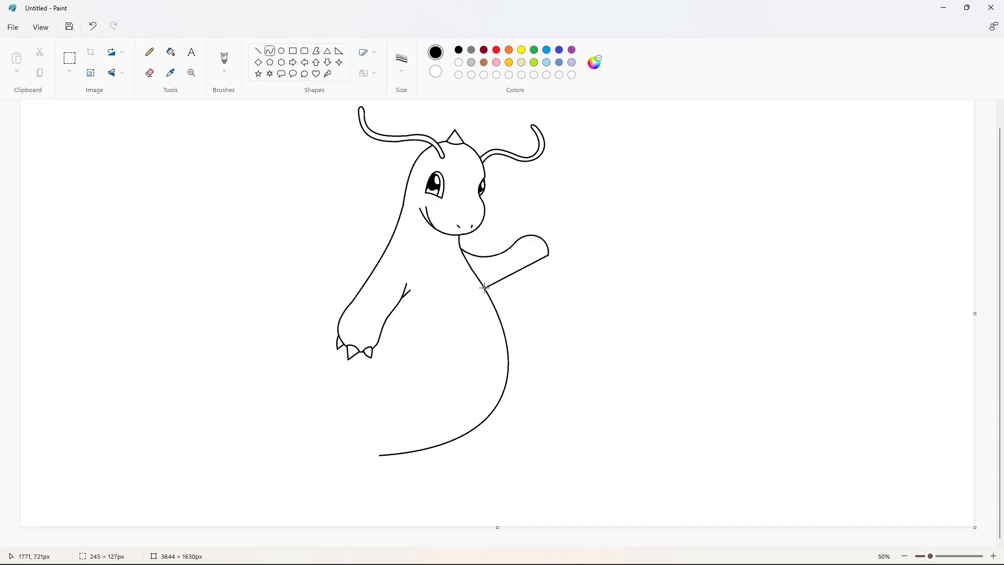
# - Draw the raised arm's rounded underside from the hand back to the belly line
pyautogui.moveTo(534, 265); pyautogui.dragTo(543, 280)
pyautogui.moveTo(519, 289); pyautogui.dragTo(521, 296)
pyautogui.click(624, 289)
pyautogui.hotkey('ctrl', 'z')
pyautogui.moveTo(549, 256); pyautogui.dragTo(525, 297)
pyautogui.click(646, 323)
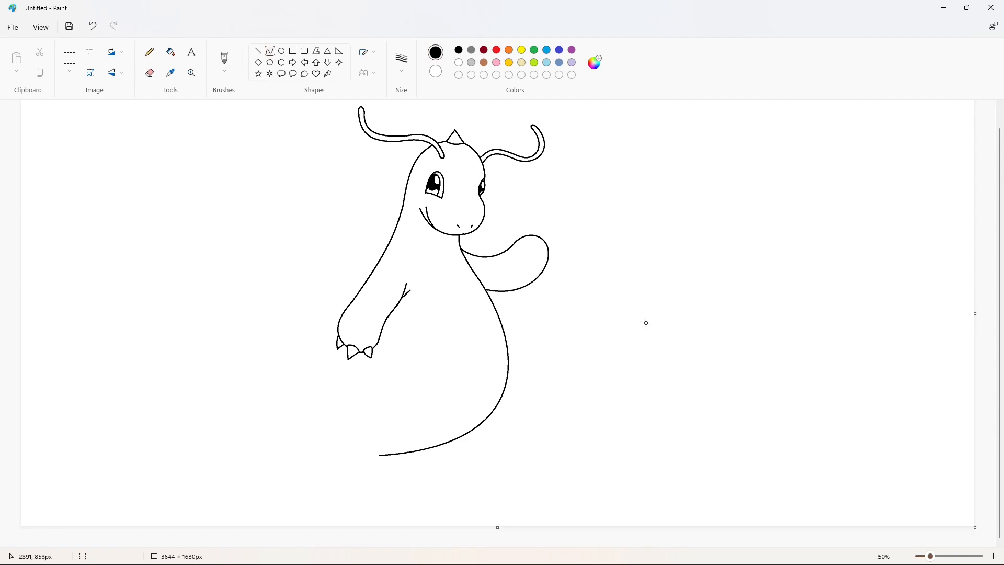
# - Recolor the connected body outline dark red with the fill tool
pyautogui.click(170, 52)
pyautogui.click(485, 49)
pyautogui.click(536, 235)
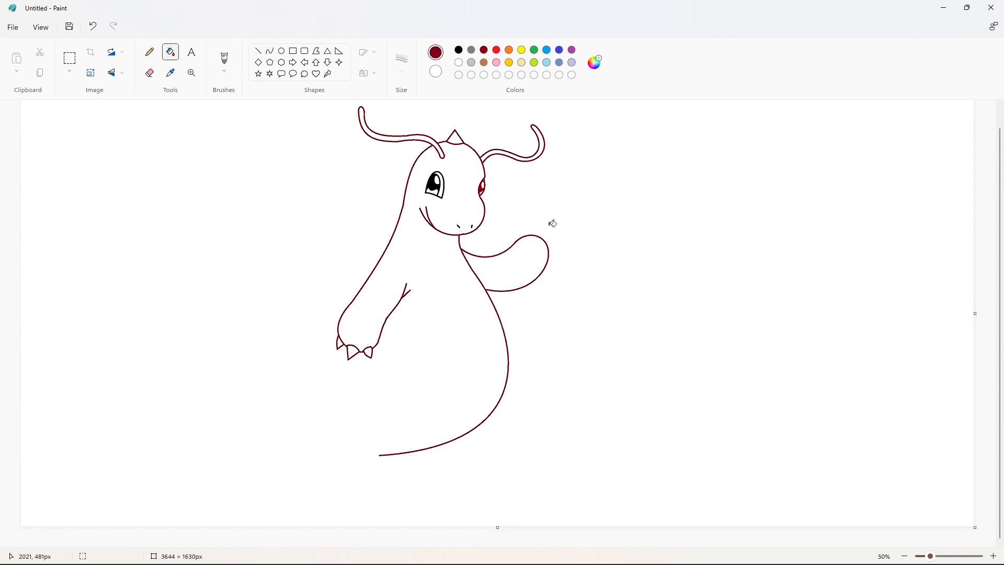
# - Draw two small triangular black claws across the top edge of the raised hand
pyautogui.click(259, 51)
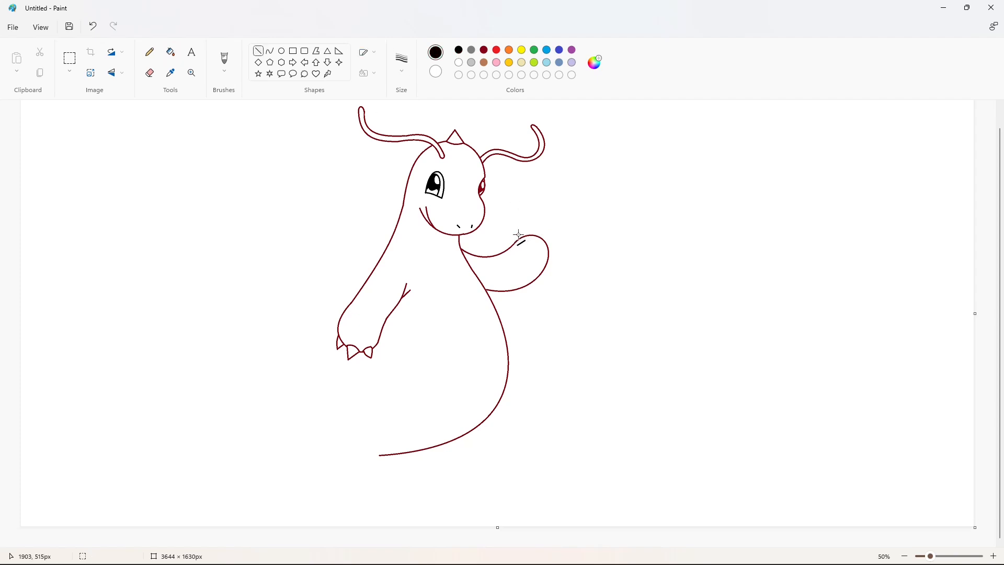
pyautogui.moveTo(517, 235); pyautogui.dragTo(527, 240)
pyautogui.click(596, 230)
pyautogui.click(630, 239)
pyautogui.click(270, 51)
pyautogui.moveTo(541, 228); pyautogui.dragTo(533, 237)
pyautogui.click(633, 251)
pyautogui.click(993, 556)
pyautogui.moveTo(441, 544); pyautogui.dragTo(667, 544)
pyautogui.moveTo(614, 350); pyautogui.dragTo(613, 363)
pyautogui.hotkey('ctrl', 'z')
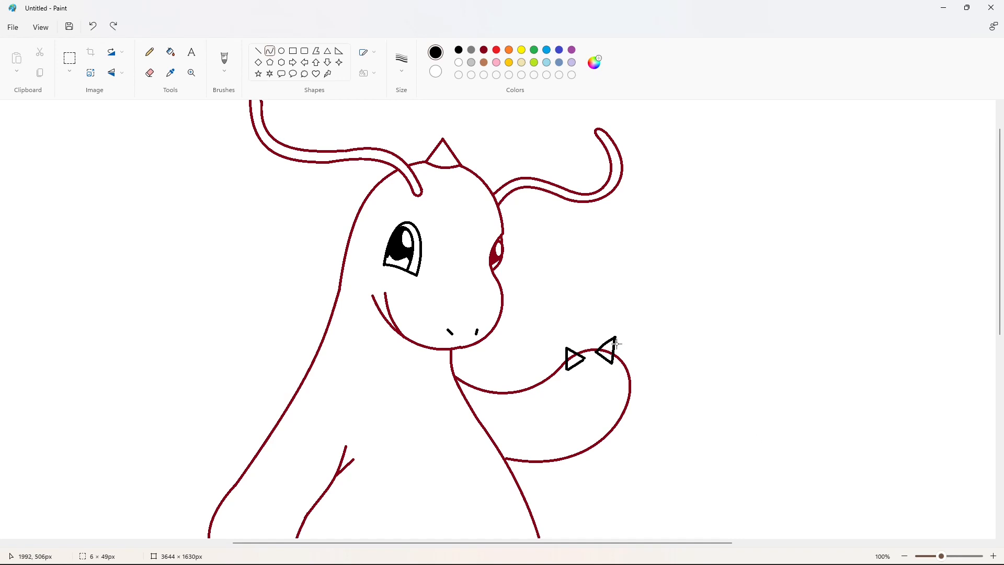
pyautogui.click(834, 478)
pyautogui.keyDown('ctrl'); pyautogui.scroll(-2, 834, 477); pyautogui.keyUp('ctrl')
pyautogui.scroll(1, 549, 142)
pyautogui.scroll(-1, 548, 141)
# - Draw a third small triangular claw on the outer edge of the raised hand
pyautogui.click(259, 51)
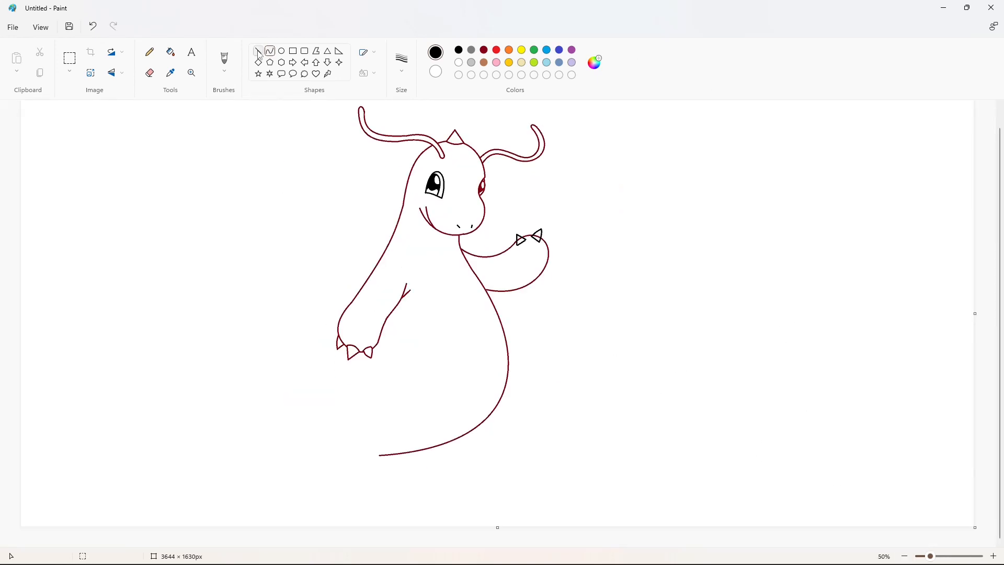
pyautogui.click(270, 51)
pyautogui.moveTo(545, 242); pyautogui.dragTo(626, 266)
pyautogui.hotkey('ctrl', 'z')
pyautogui.click(258, 51)
pyautogui.moveTo(556, 241); pyautogui.dragTo(544, 241)
pyautogui.click(611, 261)
pyautogui.click(994, 556)
pyautogui.moveTo(686, 277); pyautogui.dragTo(669, 291)
# - Recolor the dark red outline black and fill the line segments inside the raised hand's claws with white
pyautogui.click(171, 52)
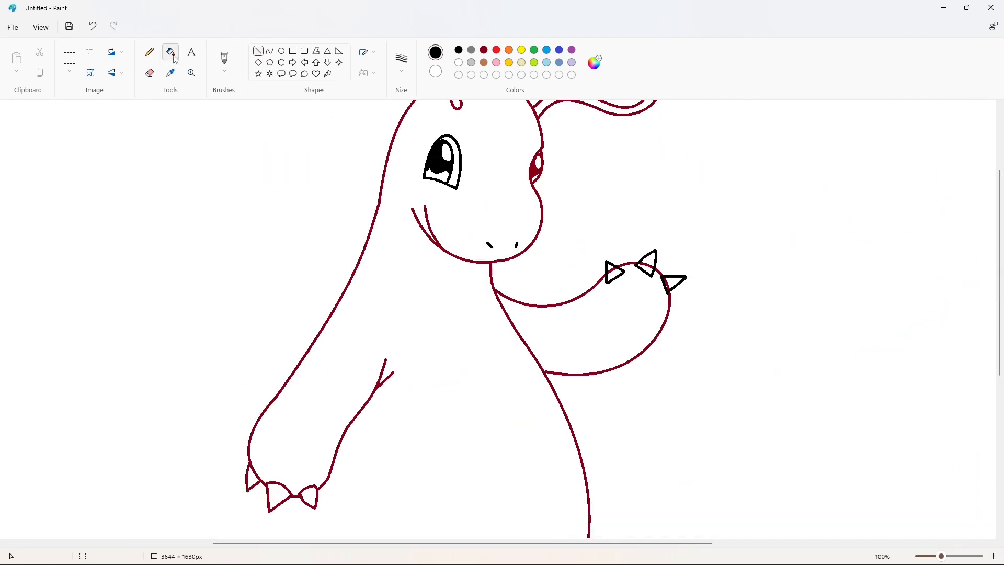
pyautogui.click(373, 229)
pyautogui.click(535, 167)
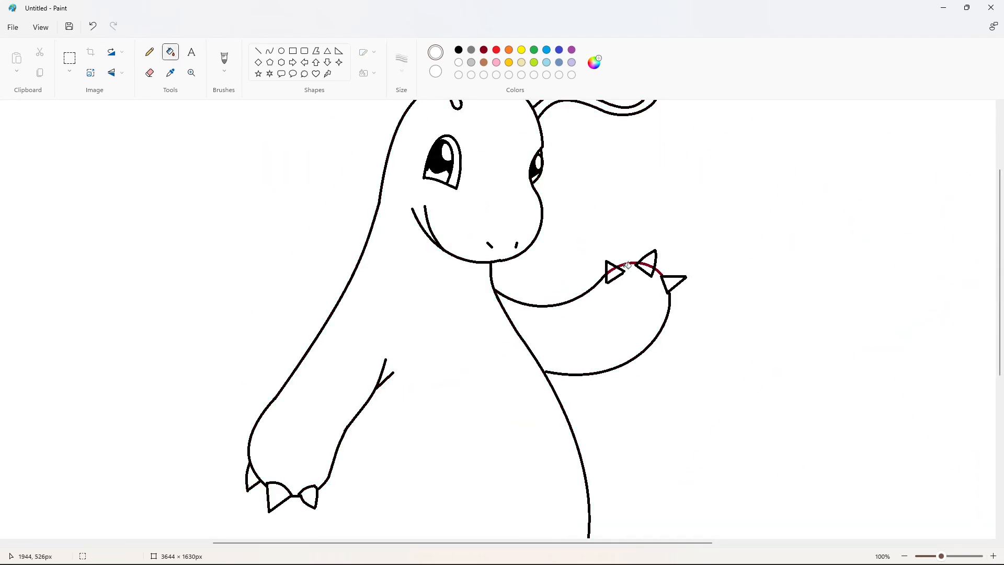
pyautogui.click(614, 271)
pyautogui.click(459, 50)
pyautogui.click(905, 556)
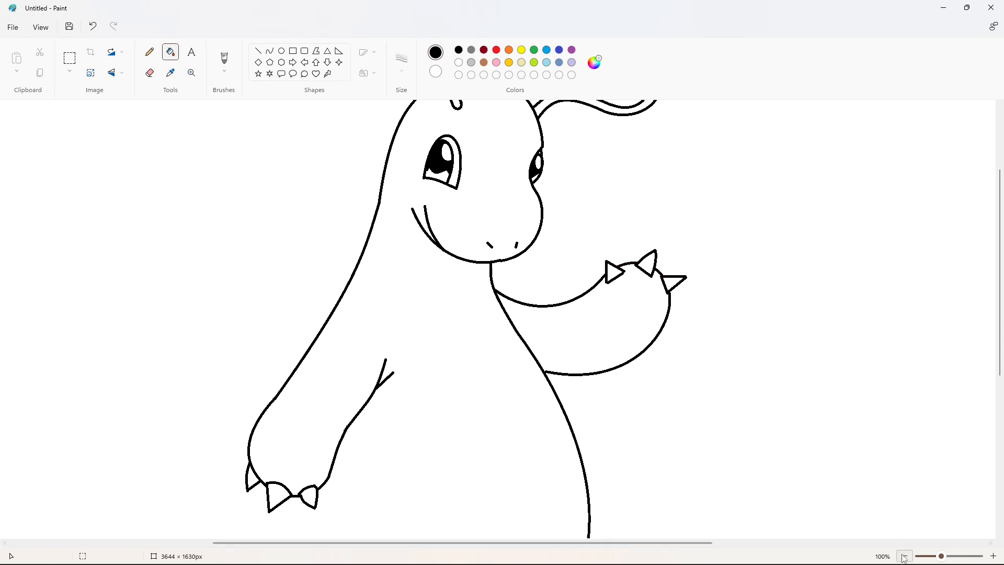
# - Draw the visible part of the far wing as curved black lines between the snout and the raised arm
pyautogui.click(270, 51)
pyautogui.moveTo(483, 218)
pyautogui.mouseDown()
pyautogui.moveTo(494, 240)
pyautogui.moveTo(496, 224)
pyautogui.moveTo(482, 236)
pyautogui.moveTo(496, 255)
pyautogui.moveTo(493, 231)
pyautogui.mouseUp()
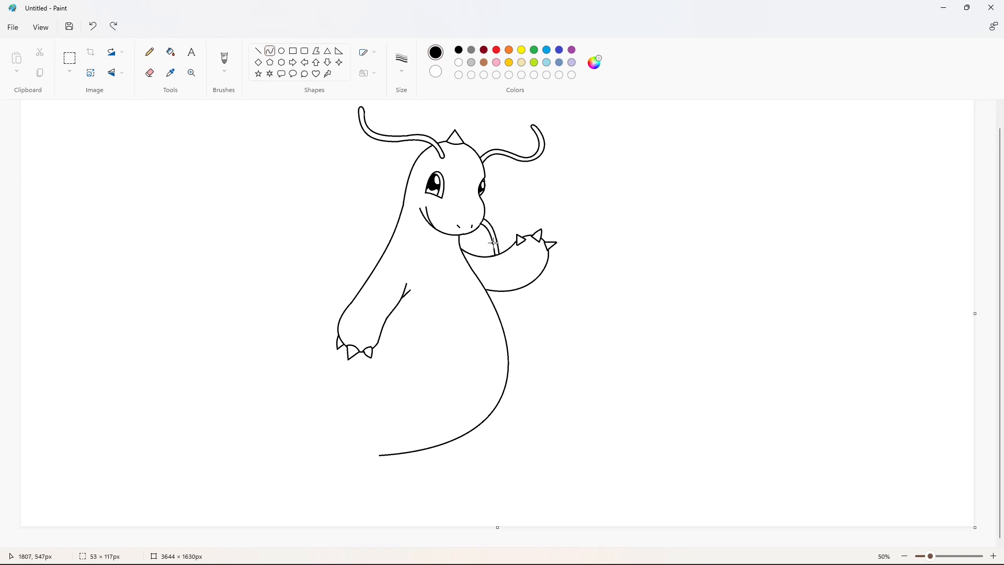
pyautogui.click(493, 243)
pyautogui.click(608, 244)
pyautogui.hotkey('ctrl', 'z')
# - Draw the near wing's outer outline, rising from the back to a rounded peak and curving down to a pointed tip
pyautogui.moveTo(386, 249)
pyautogui.mouseDown()
pyautogui.moveTo(339, 179)
pyautogui.moveTo(349, 215)
pyautogui.mouseUp()
pyautogui.click(350, 215)
pyautogui.click(366, 178)
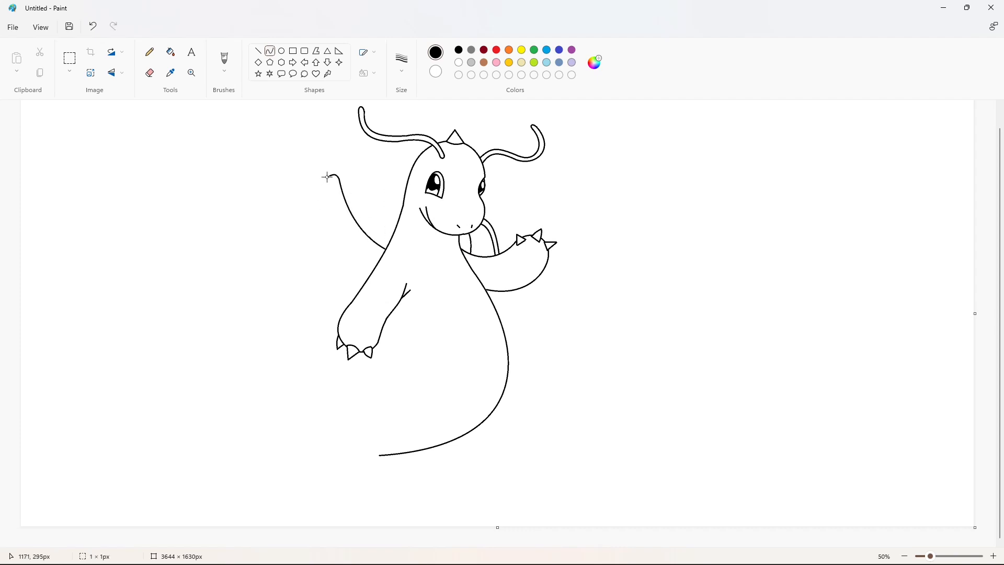
pyautogui.moveTo(327, 177); pyautogui.dragTo(276, 295)
pyautogui.moveTo(305, 216); pyautogui.dragTo(297, 194)
pyautogui.moveTo(284, 246); pyautogui.dragTo(252, 250)
pyautogui.click(364, 251)
# - Draw the inner edge of the wing frame parallel to the outer outline, from the back over the peak to the tip
pyautogui.moveTo(385, 250); pyautogui.dragTo(343, 207)
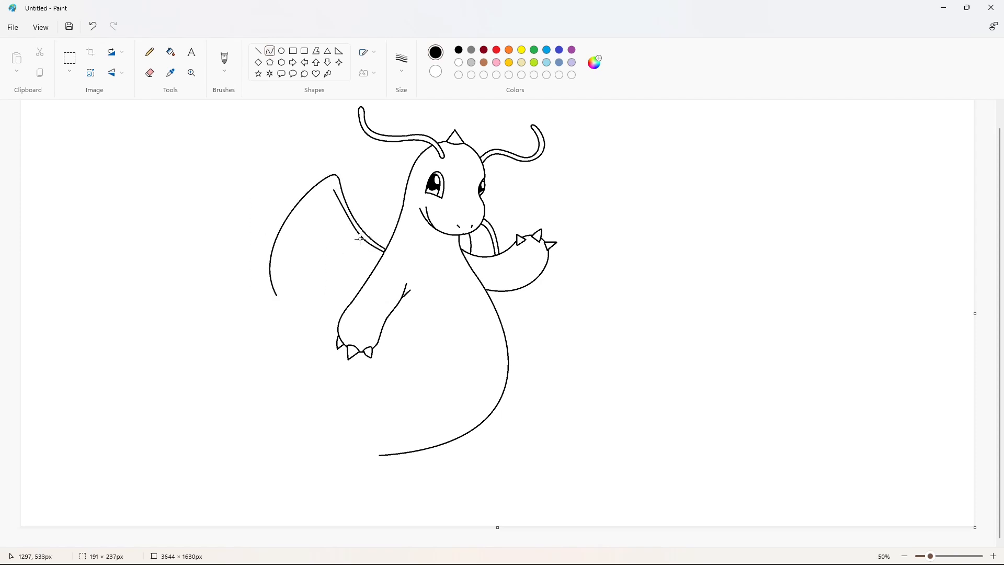
pyautogui.hotkey('ctrl', 'z')
pyautogui.moveTo(386, 252)
pyautogui.mouseDown()
pyautogui.moveTo(333, 190)
pyautogui.moveTo(339, 215)
pyautogui.moveTo(276, 296)
pyautogui.mouseUp()
pyautogui.click(339, 215)
pyautogui.moveTo(304, 229)
pyautogui.mouseDown()
pyautogui.moveTo(297, 220)
pyautogui.moveTo(265, 249)
pyautogui.mouseUp()
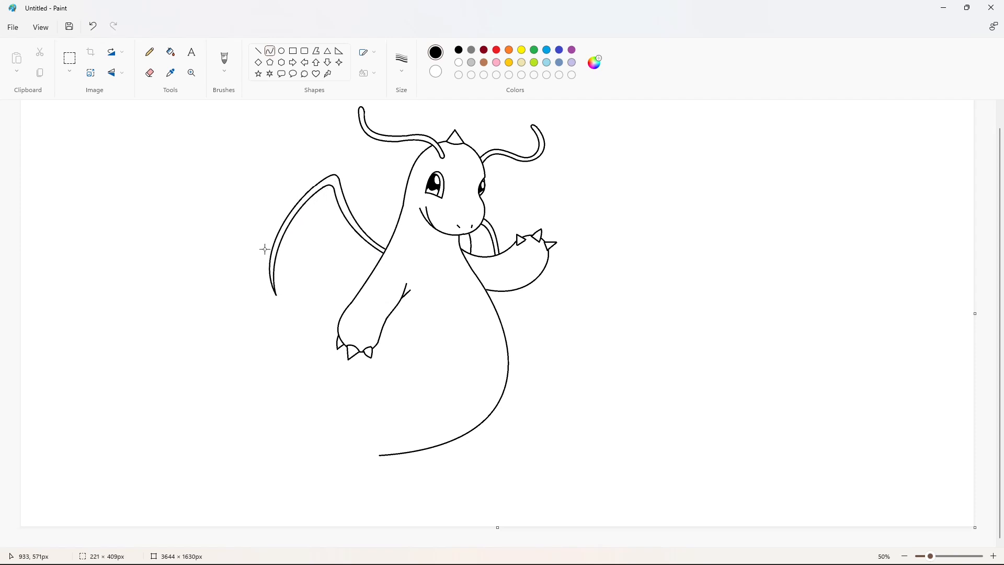
# - Draw the wing's two-arched lower edge and a curved rib from the peak to the point between the arches
pyautogui.moveTo(373, 270)
pyautogui.mouseDown()
pyautogui.moveTo(275, 275)
pyautogui.moveTo(296, 260)
pyautogui.mouseUp()
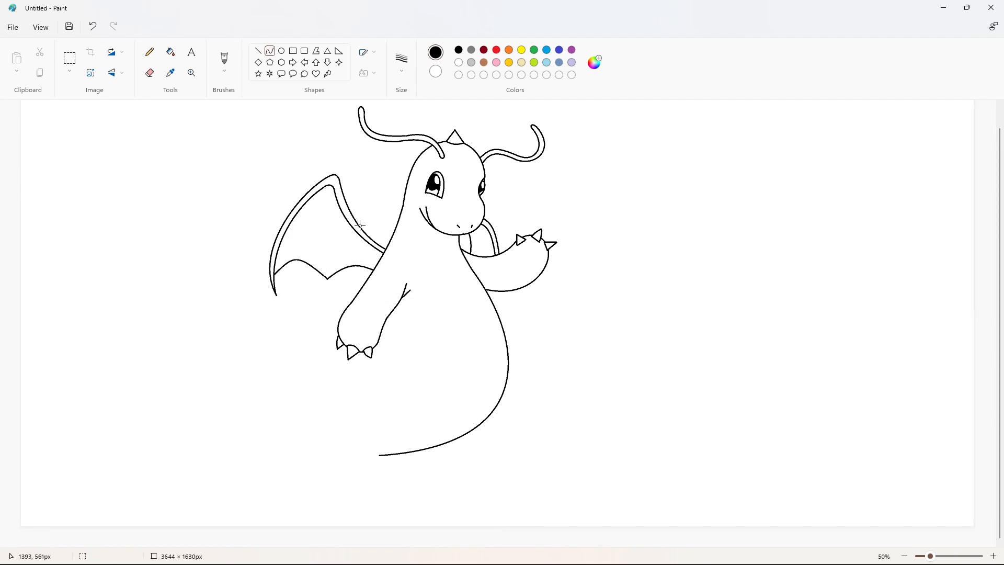
pyautogui.moveTo(333, 190)
pyautogui.mouseDown()
pyautogui.moveTo(321, 248)
pyautogui.moveTo(328, 279)
pyautogui.mouseUp()
pyautogui.moveTo(336, 229); pyautogui.dragTo(323, 231)
pyautogui.click(323, 231)
pyautogui.click(499, 283)
# - Draw the near leg's outer edge as a bulging thigh curve from beneath the lowered hand, narrowing at the ankle
pyautogui.moveTo(354, 361); pyautogui.dragTo(343, 448)
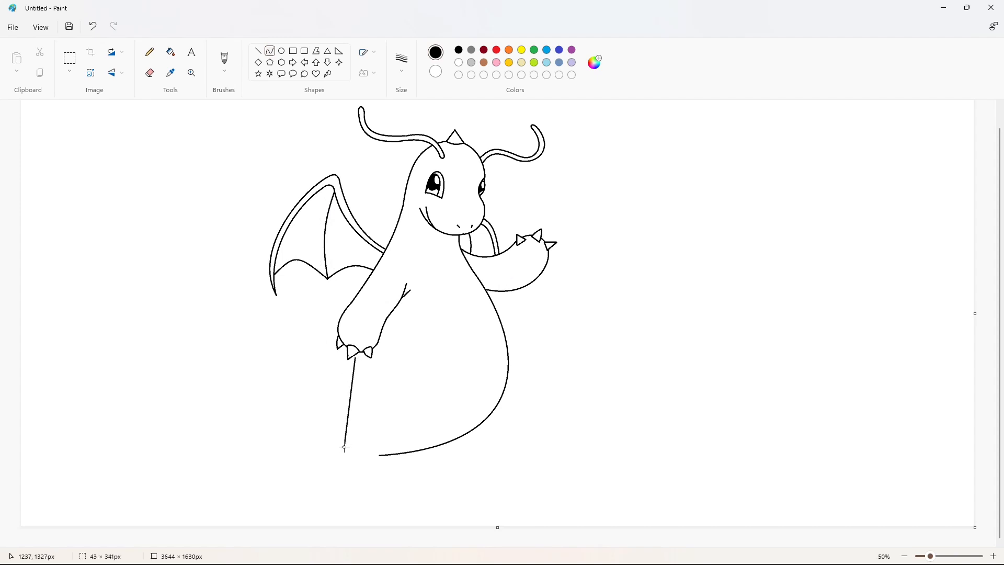
pyautogui.moveTo(348, 400)
pyautogui.mouseDown()
pyautogui.moveTo(336, 381)
pyautogui.moveTo(329, 408)
pyautogui.mouseUp()
pyautogui.click(329, 407)
pyautogui.click(346, 458)
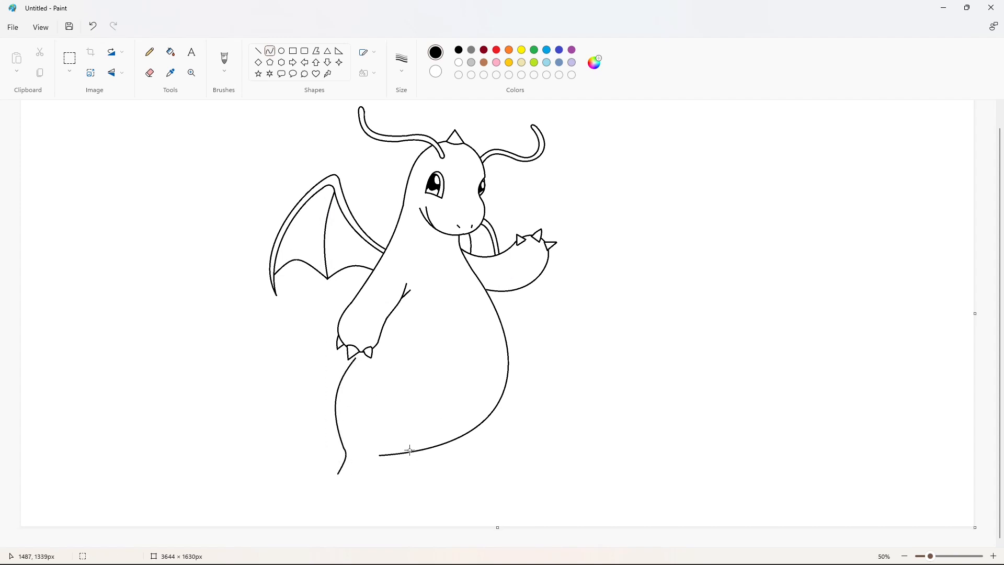
# - Draw the near leg's inner edge, with a rounded thigh meeting the belly line and a curve down the foot
pyautogui.moveTo(404, 363); pyautogui.dragTo(389, 442)
pyautogui.doubleClick(423, 408)
pyautogui.moveTo(471, 433)
pyautogui.mouseDown()
pyautogui.moveTo(408, 442)
pyautogui.moveTo(381, 466)
pyautogui.moveTo(369, 520)
pyautogui.mouseUp()
pyautogui.hotkey('ctrl', 'z')
pyautogui.doubleClick(375, 452)
pyautogui.click(389, 485)
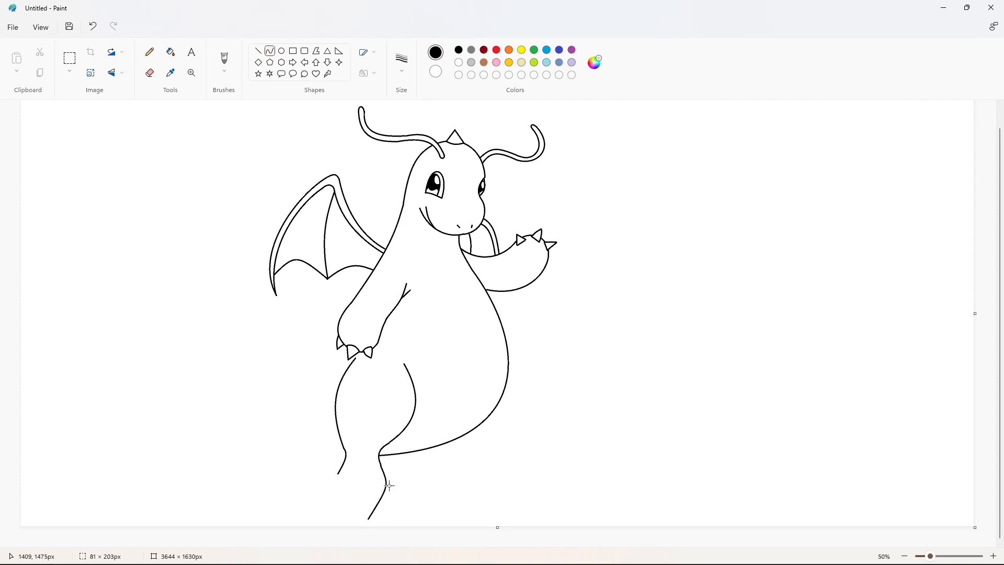
# - Draw a rounded pointed claw at the inner end of the foot and complete the foot's rounded outer and bottom edges
pyautogui.click(392, 493)
pyautogui.click(425, 488)
pyautogui.click(365, 506)
pyautogui.click(408, 512)
pyautogui.click(378, 496)
pyautogui.click(424, 504)
pyautogui.moveTo(366, 512); pyautogui.dragTo(341, 509)
pyautogui.hotkey('ctrl', 'z')
pyautogui.click(328, 485)
pyautogui.click(320, 502)
pyautogui.click(406, 504)
# - Recolor the body outline, including the new leg and wing, dark red with the fill tool
pyautogui.click(170, 52)
pyautogui.click(484, 50)
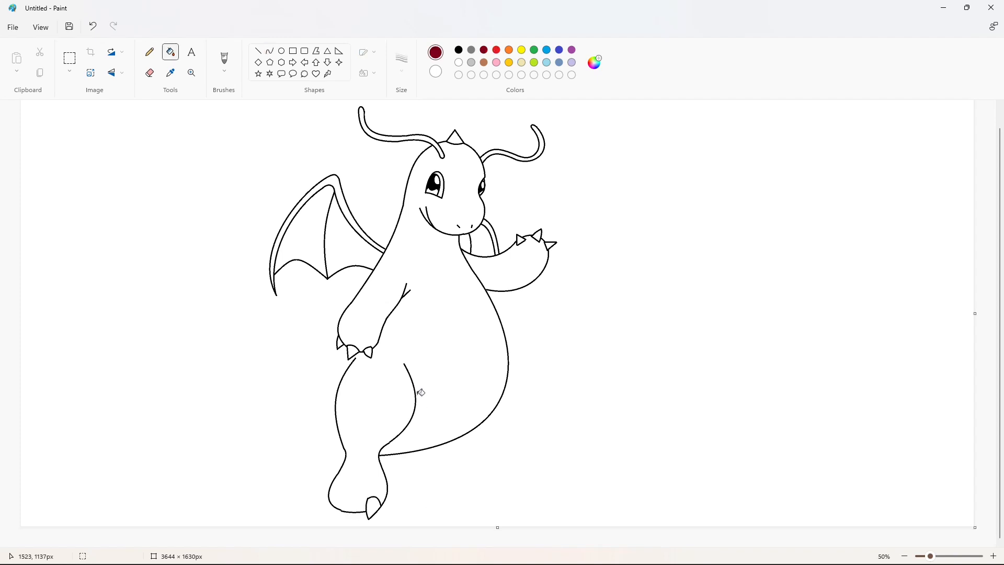
pyautogui.click(416, 393)
# - Draw two more rounded pointed claws in black at the middle and outer end of the foot
pyautogui.click(270, 50)
pyautogui.click(459, 49)
pyautogui.moveTo(349, 497)
pyautogui.mouseDown()
pyautogui.moveTo(347, 523)
pyautogui.moveTo(361, 511)
pyautogui.moveTo(348, 523)
pyautogui.moveTo(330, 518)
pyautogui.mouseUp()
pyautogui.click(344, 515)
pyautogui.click(349, 498)
pyautogui.click(364, 503)
pyautogui.click(356, 497)
pyautogui.doubleClick(356, 516)
pyautogui.click(382, 521)
pyautogui.doubleClick(327, 504)
pyautogui.click(344, 493)
pyautogui.click(349, 509)
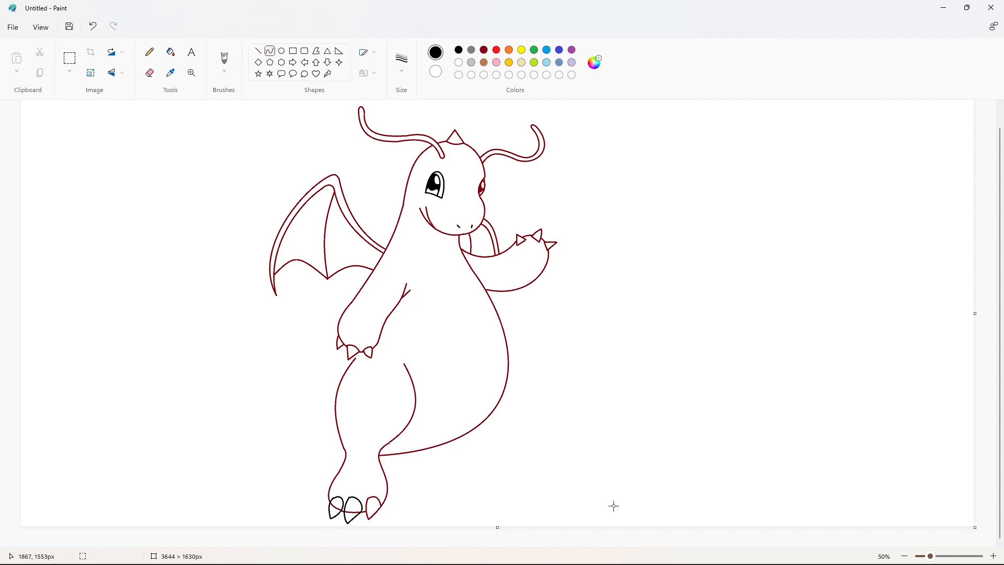
# - Recolor the body outline black and fill the foot line inside the new claws with white
pyautogui.click(994, 556)
pyautogui.hscroll(5, 363, 386)
pyautogui.click(171, 52)
pyautogui.click(550, 355)
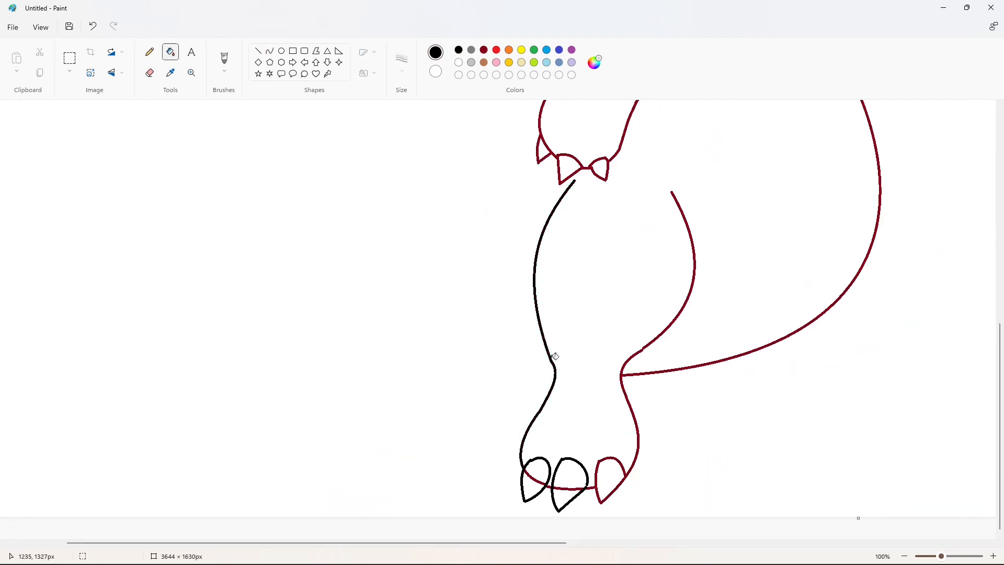
pyautogui.click(625, 377)
pyautogui.click(458, 63)
pyautogui.click(566, 489)
pyautogui.click(537, 481)
pyautogui.click(460, 51)
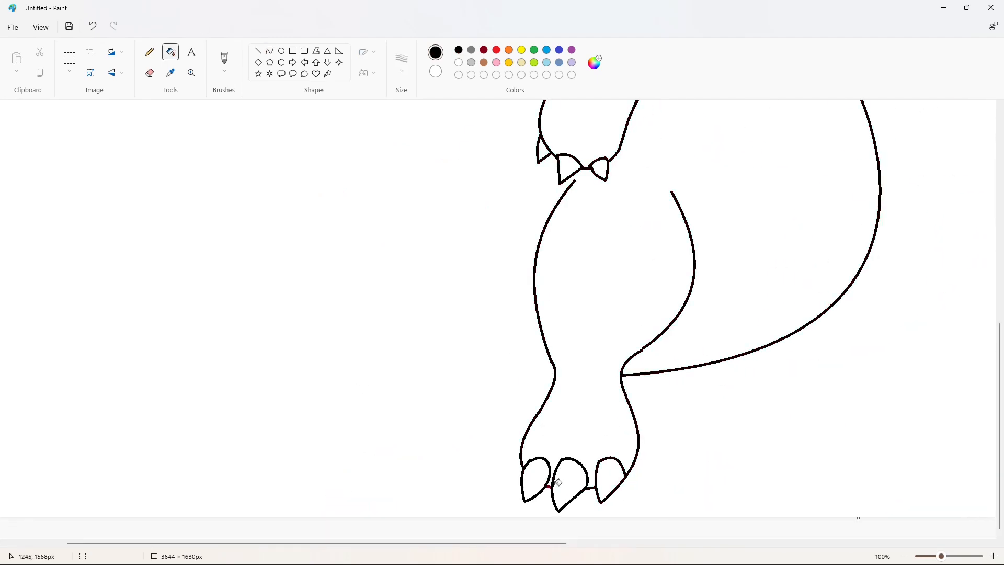
# - Touch up the top of the foot's outer claw with a short white line
pyautogui.click(258, 51)
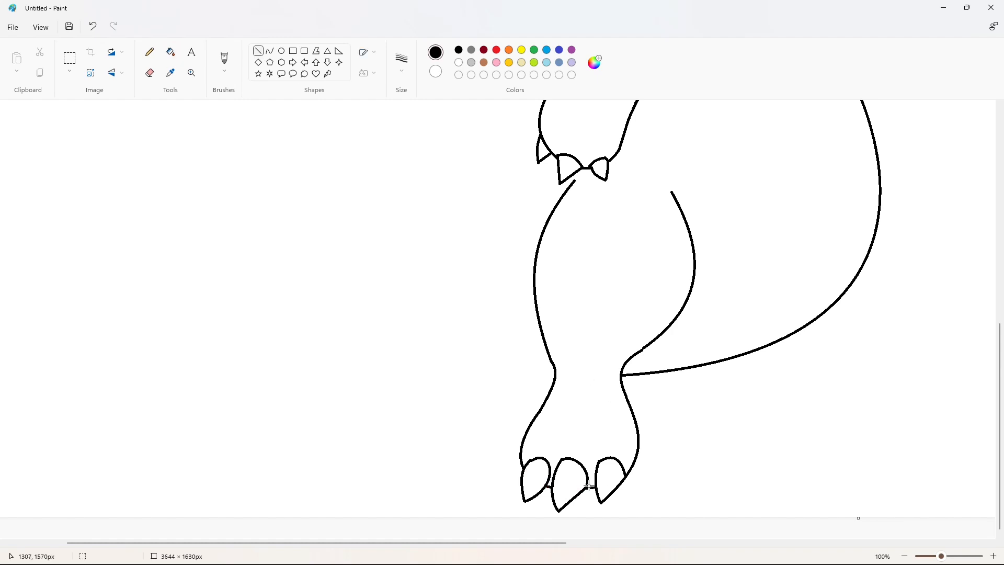
pyautogui.click(459, 62)
pyautogui.moveTo(528, 460); pyautogui.dragTo(535, 458)
pyautogui.click(586, 440)
pyautogui.scroll(-1, 775, 451)
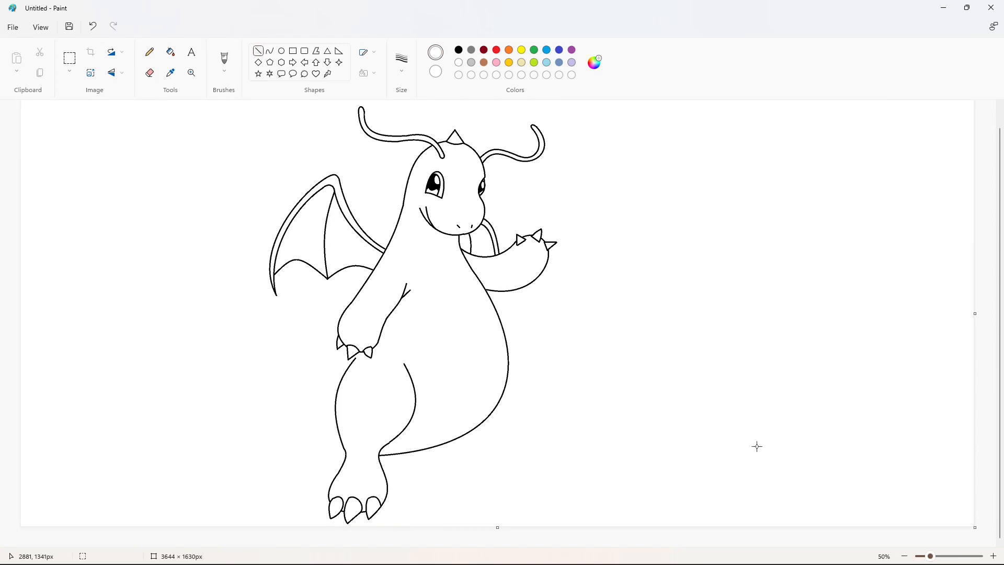
# - Draw the tail's upper edge as a black curve sweeping from the near thigh out and up below the wing
pyautogui.click(270, 51)
pyautogui.click(459, 50)
pyautogui.moveTo(344, 375); pyautogui.dragTo(232, 317)
pyautogui.click(298, 374)
pyautogui.click(261, 352)
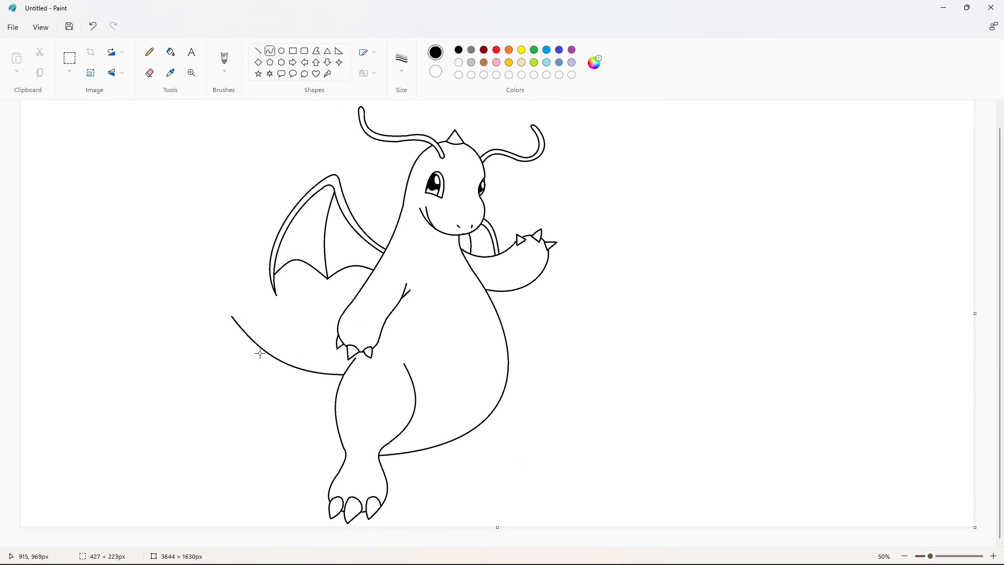
# - Draw the tail's lower edge from the ankle up to its end and close the tip with a small curve
pyautogui.moveTo(345, 450); pyautogui.dragTo(229, 317)
pyautogui.moveTo(283, 400); pyautogui.dragTo(234, 386)
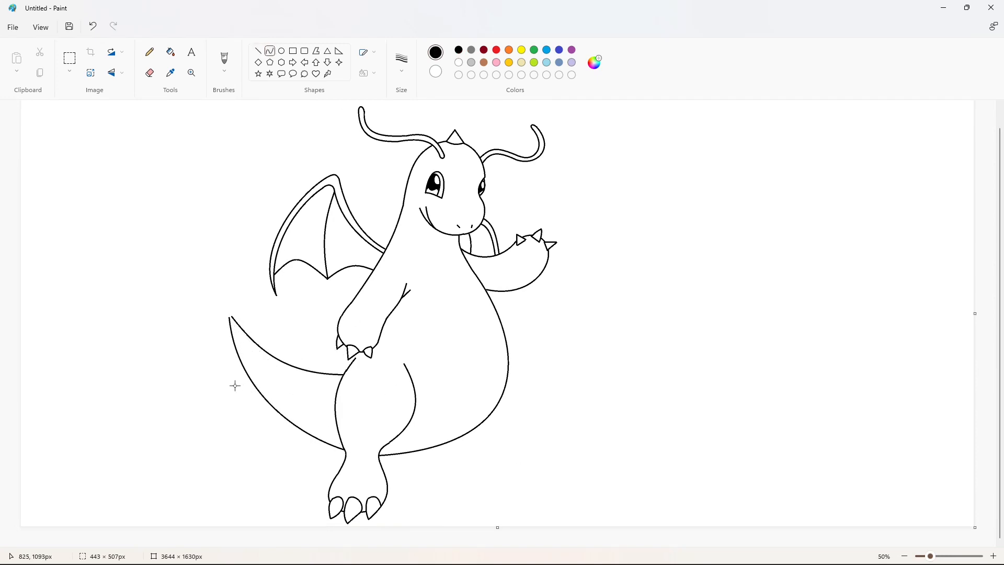
pyautogui.click(234, 359)
pyautogui.scroll(1, 608, 471)
pyautogui.scroll(-2, 438, 412)
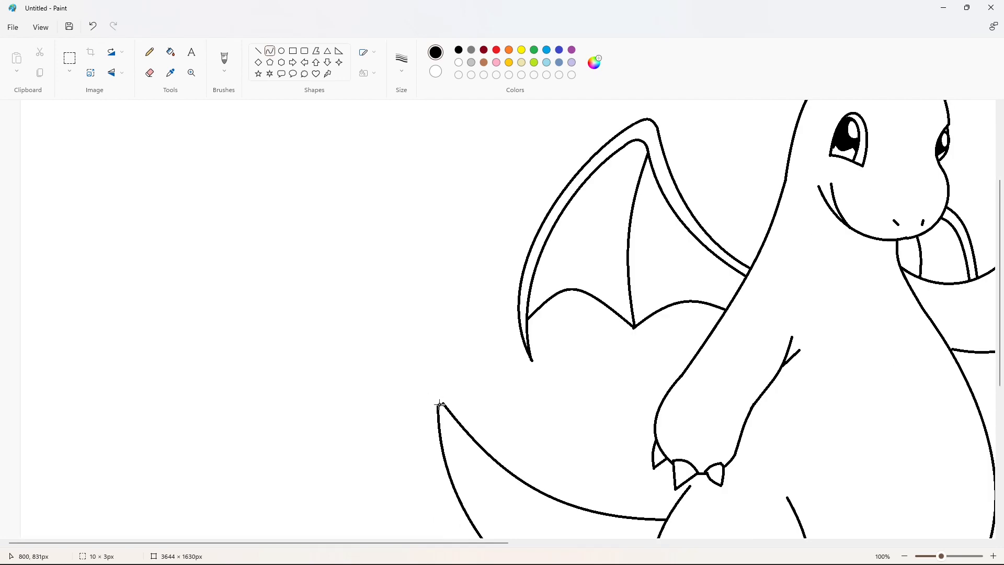
pyautogui.scroll(-1, 684, 348)
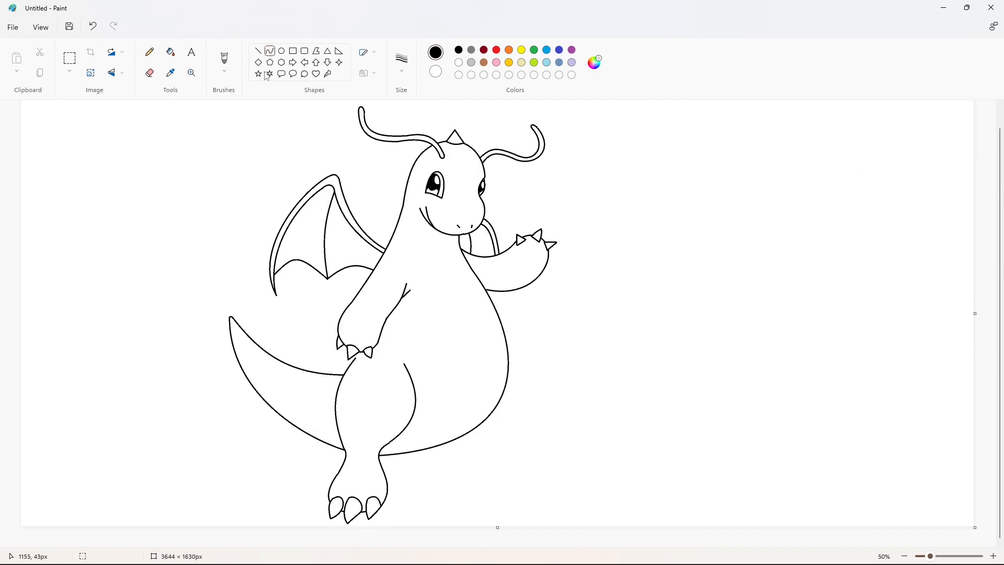
# - Draw two short slanted dashes above the inner thigh curve, beside the lowered hand
pyautogui.click(258, 51)
pyautogui.moveTo(400, 354); pyautogui.dragTo(397, 357)
pyautogui.click(459, 354)
# - Draw the far leg with a rounded thigh curve beside the belly and a second curve from the belly's underside along the sole
pyautogui.click(270, 51)
pyautogui.moveTo(506, 341); pyautogui.dragTo(488, 441)
pyautogui.moveTo(500, 365); pyautogui.dragTo(543, 366)
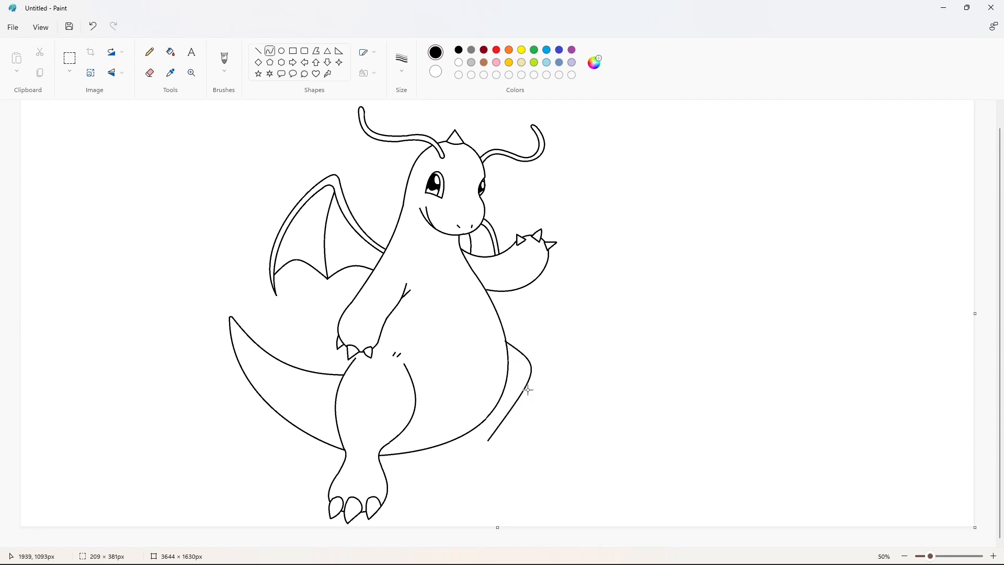
pyautogui.moveTo(537, 427); pyautogui.dragTo(533, 427)
pyautogui.moveTo(451, 442); pyautogui.dragTo(527, 480)
pyautogui.moveTo(487, 467); pyautogui.dragTo(484, 478)
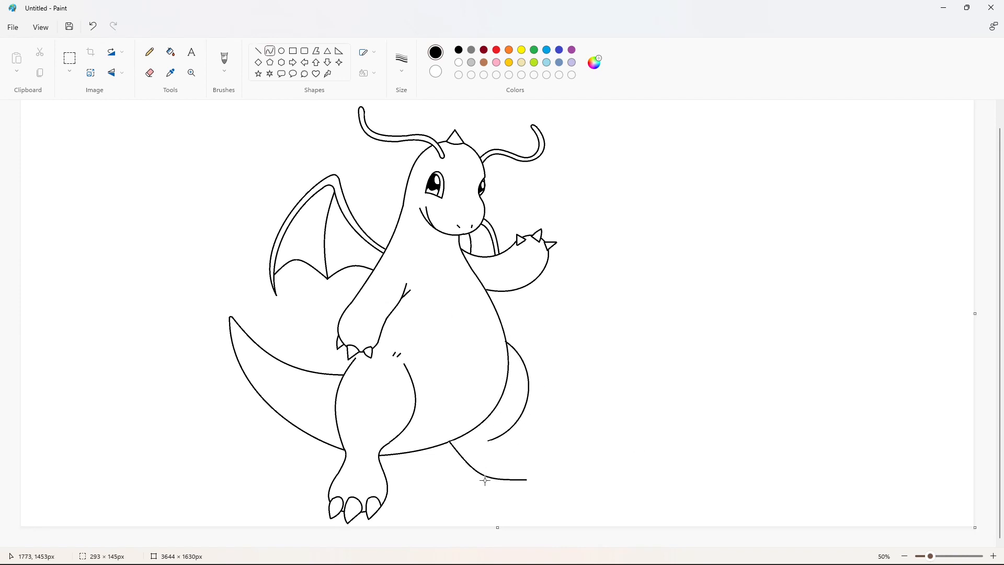
pyautogui.click(504, 479)
# - Draw the top of the far foot as a curve running from the ankle out to the toes
pyautogui.moveTo(491, 440)
pyautogui.mouseDown()
pyautogui.moveTo(509, 448)
pyautogui.moveTo(494, 448)
pyautogui.mouseUp()
pyautogui.click(494, 448)
pyautogui.moveTo(551, 442)
pyautogui.mouseDown()
pyautogui.moveTo(518, 451)
pyautogui.moveTo(531, 456)
pyautogui.mouseUp()
pyautogui.moveTo(522, 453)
pyautogui.mouseDown()
pyautogui.moveTo(507, 480)
pyautogui.moveTo(513, 464)
pyautogui.moveTo(543, 476)
pyautogui.moveTo(517, 469)
pyautogui.moveTo(521, 459)
pyautogui.moveTo(545, 468)
pyautogui.moveTo(531, 461)
pyautogui.mouseUp()
pyautogui.click(524, 453)
pyautogui.click(585, 458)
# - Draw three pointed claws on the far foot, combining short curves with straight lines
pyautogui.click(513, 465)
pyautogui.click(563, 471)
pyautogui.click(258, 52)
pyautogui.click(594, 477)
pyautogui.click(269, 51)
pyautogui.click(521, 459)
pyautogui.click(571, 467)
pyautogui.click(259, 53)
pyautogui.click(578, 464)
pyautogui.click(270, 52)
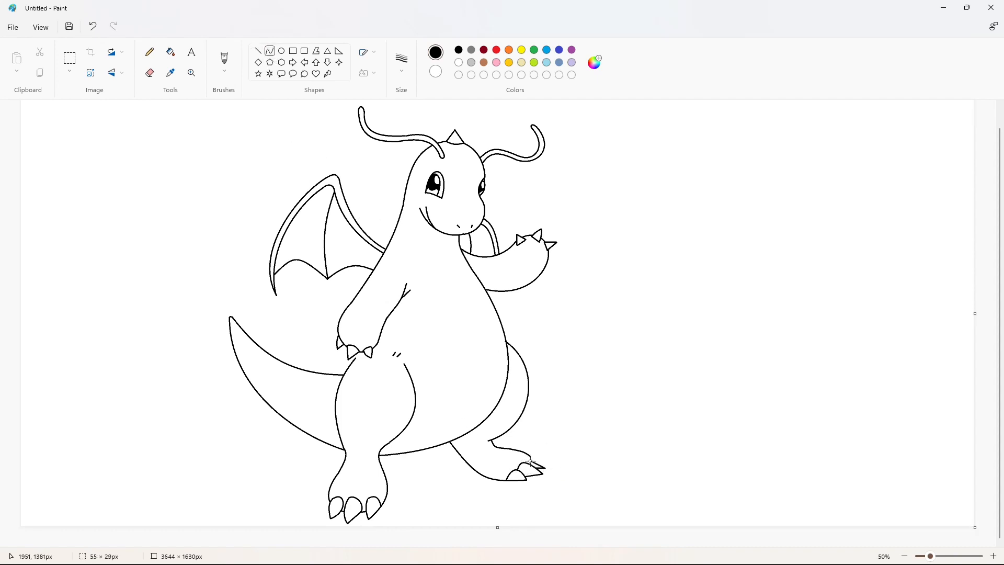
pyautogui.click(591, 456)
# - Draw the belly's inner edge as a long curve from below the mouth down to the near thigh
pyautogui.moveTo(426, 219); pyautogui.dragTo(412, 378)
pyautogui.click(421, 225)
pyautogui.click(608, 309)
pyautogui.click(430, 292)
pyautogui.click(430, 341)
# - Draw a curve inside the tail's lower edge, from the near leg toward the tip, to mark off the underside
pyautogui.moveTo(338, 432); pyautogui.dragTo(243, 372)
pyautogui.click(315, 428)
pyautogui.click(267, 401)
pyautogui.click(526, 433)
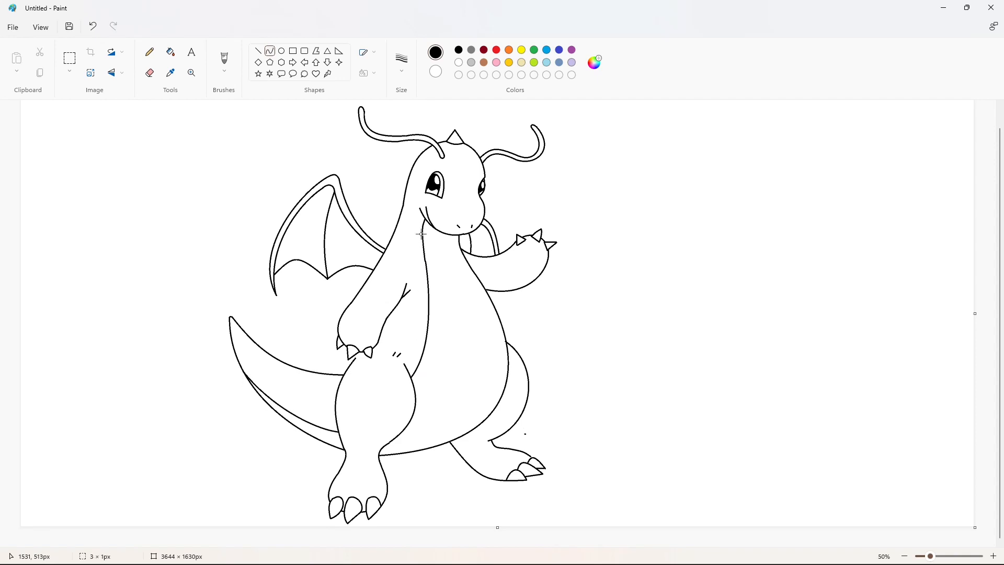
# - Draw the first two curved belly bands across the neck, just below the jaw
pyautogui.moveTo(422, 231); pyautogui.dragTo(458, 237)
pyautogui.hotkey('ctrl', 'z')
pyautogui.click(445, 239)
pyautogui.click(511, 267)
pyautogui.click(449, 250)
pyautogui.click(535, 265)
# - Add three more curved bands across the chest, down to just below the raised arm
pyautogui.moveTo(425, 257)
pyautogui.mouseDown()
pyautogui.moveTo(466, 260)
pyautogui.moveTo(491, 299)
pyautogui.mouseUp()
pyautogui.click(448, 263)
pyautogui.click(617, 275)
pyautogui.click(455, 274)
pyautogui.click(584, 298)
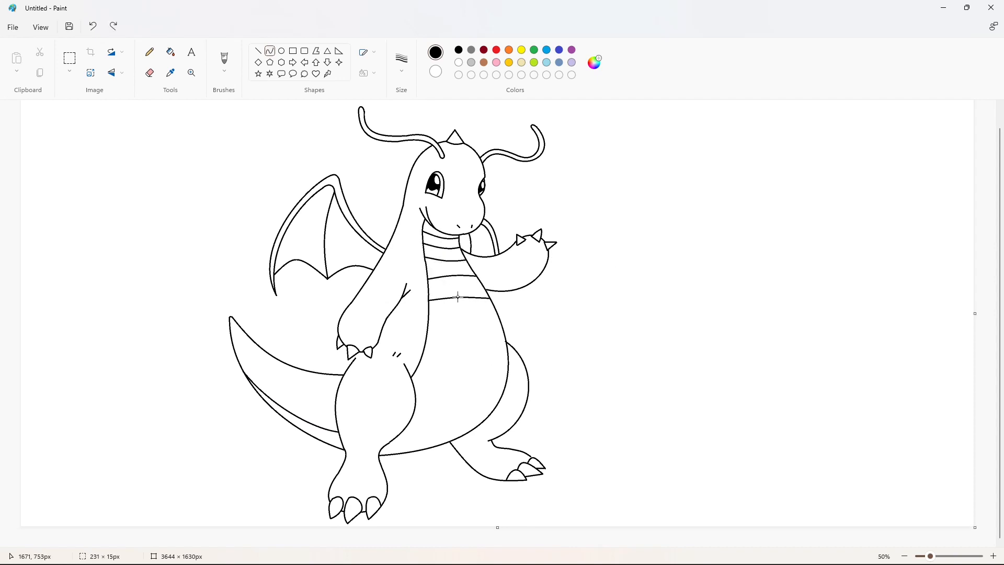
pyautogui.click(462, 295)
pyautogui.click(529, 299)
# - Draw two upward-arched bands across the middle of the belly
pyautogui.moveTo(429, 323); pyautogui.dragTo(498, 317)
pyautogui.click(470, 314)
pyautogui.click(536, 316)
pyautogui.moveTo(424, 348); pyautogui.dragTo(507, 346)
pyautogui.click(453, 341)
pyautogui.click(587, 337)
# - Draw three downward-sagging bands across the lower belly, beside the near thigh
pyautogui.moveTo(416, 368); pyautogui.dragTo(508, 366)
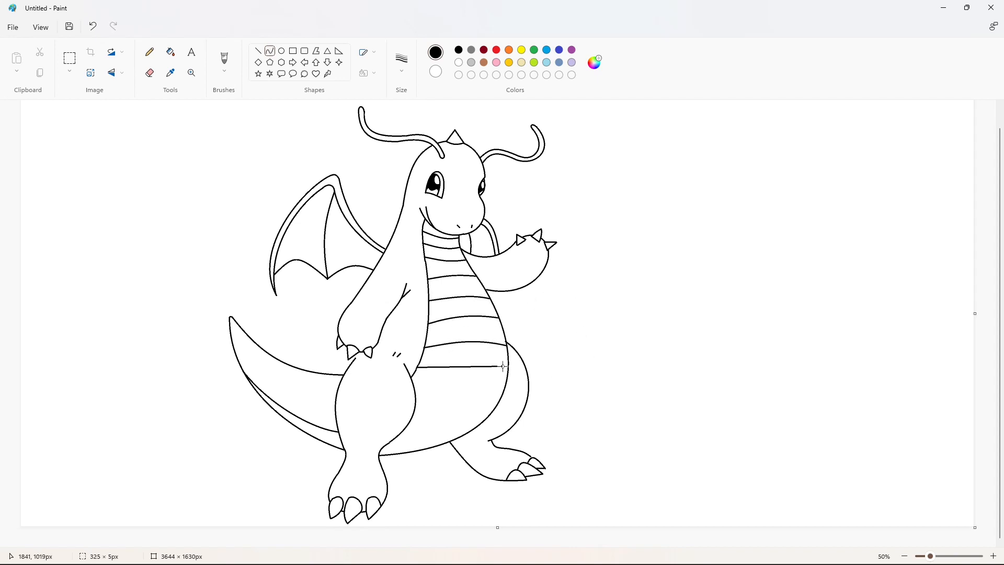
pyautogui.click(461, 380)
pyautogui.click(612, 386)
pyautogui.moveTo(414, 388)
pyautogui.mouseDown()
pyautogui.moveTo(505, 387)
pyautogui.moveTo(465, 407)
pyautogui.moveTo(497, 405)
pyautogui.mouseUp()
pyautogui.click(446, 425)
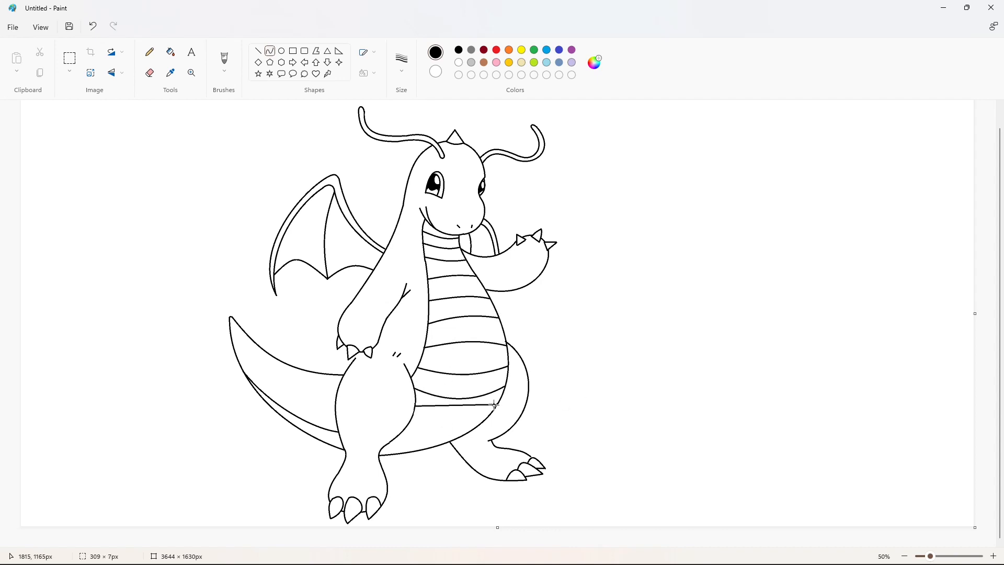
pyautogui.click(459, 422)
pyautogui.click(617, 442)
# - Finish the belly with short curved bands at its bottom, next to the near leg
pyautogui.moveTo(407, 427); pyautogui.dragTo(473, 430)
pyautogui.moveTo(452, 431); pyautogui.dragTo(409, 444)
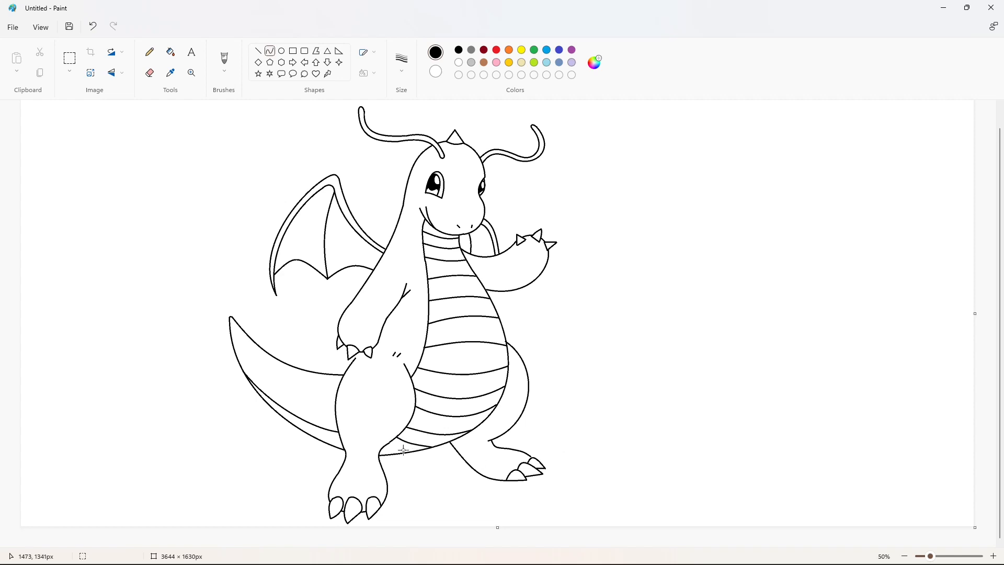
pyautogui.click(394, 450)
pyautogui.click(582, 452)
# - Divide the tail's underside into segments with short curves near the leg and straight lines toward the tip
pyautogui.moveTo(343, 450); pyautogui.dragTo(344, 450)
pyautogui.moveTo(338, 441); pyautogui.dragTo(320, 428)
pyautogui.click(411, 443)
pyautogui.click(257, 51)
pyautogui.click(367, 426)
pyautogui.moveTo(298, 417); pyautogui.dragTo(299, 428)
pyautogui.click(335, 423)
pyautogui.moveTo(274, 402); pyautogui.dragTo(273, 408)
pyautogui.click(270, 400)
pyautogui.click(258, 390)
# - Duplicate the whole dragon with a transparent selection and place the copy beside the original on the empty canvas area
pyautogui.click(71, 58)
pyautogui.moveTo(85, 104); pyautogui.dragTo(666, 529)
pyautogui.hotkey('ctrl', 'c')
pyautogui.hotkey('ctrl', 'v')
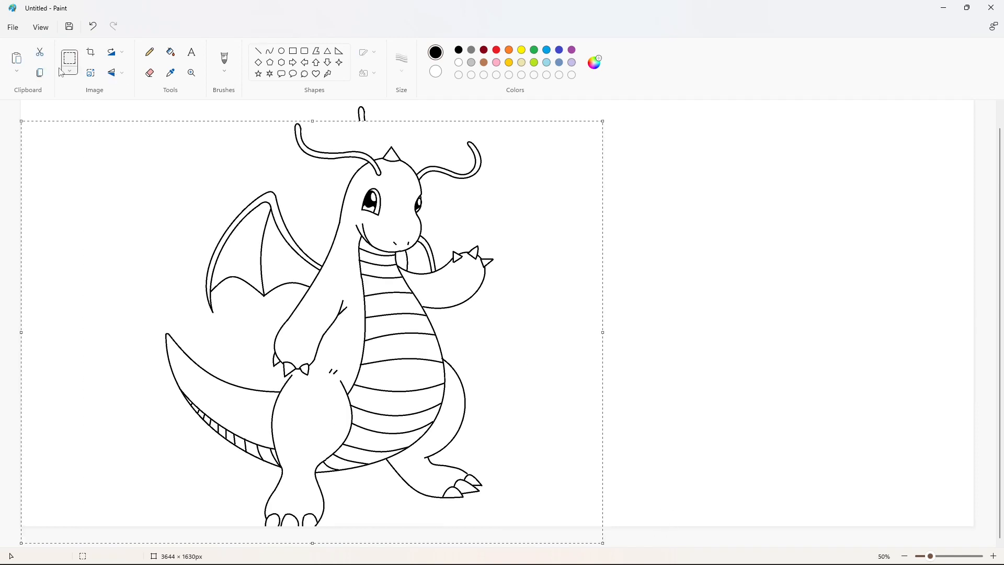
pyautogui.click(68, 71)
pyautogui.click(63, 182)
pyautogui.moveTo(287, 284); pyautogui.dragTo(746, 265)
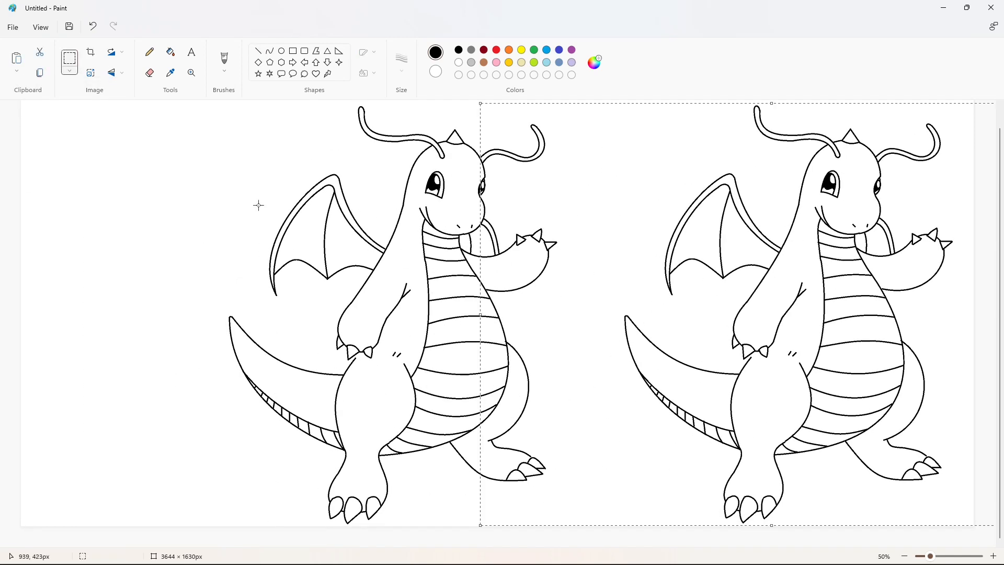
pyautogui.click(259, 205)
# - Mix a darker muted green custom colour and fill the lower part of the original dragon's irises with it
pyautogui.scroll(2, 595, 510)
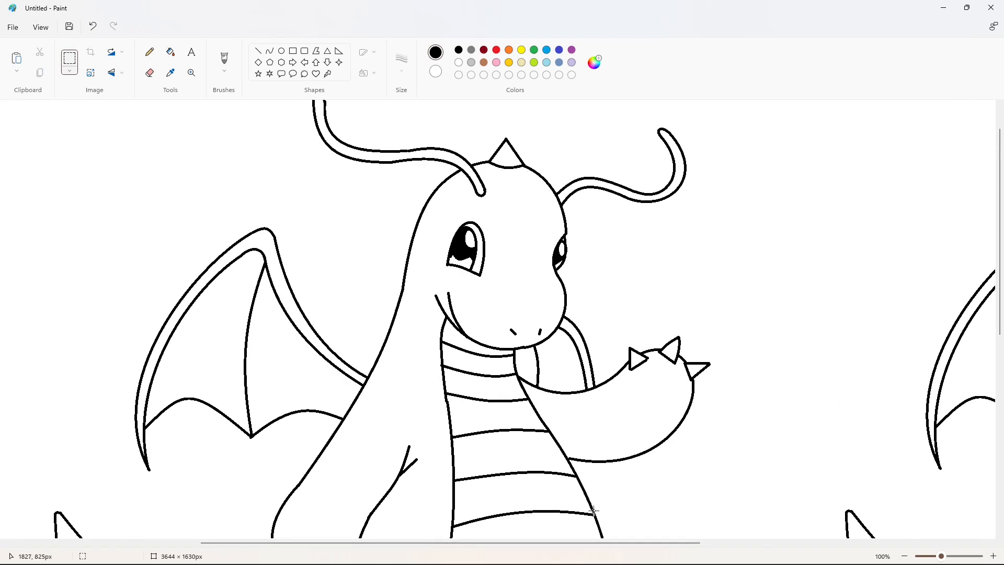
pyautogui.click(534, 51)
pyautogui.click(596, 63)
pyautogui.moveTo(409, 191); pyautogui.dragTo(412, 236)
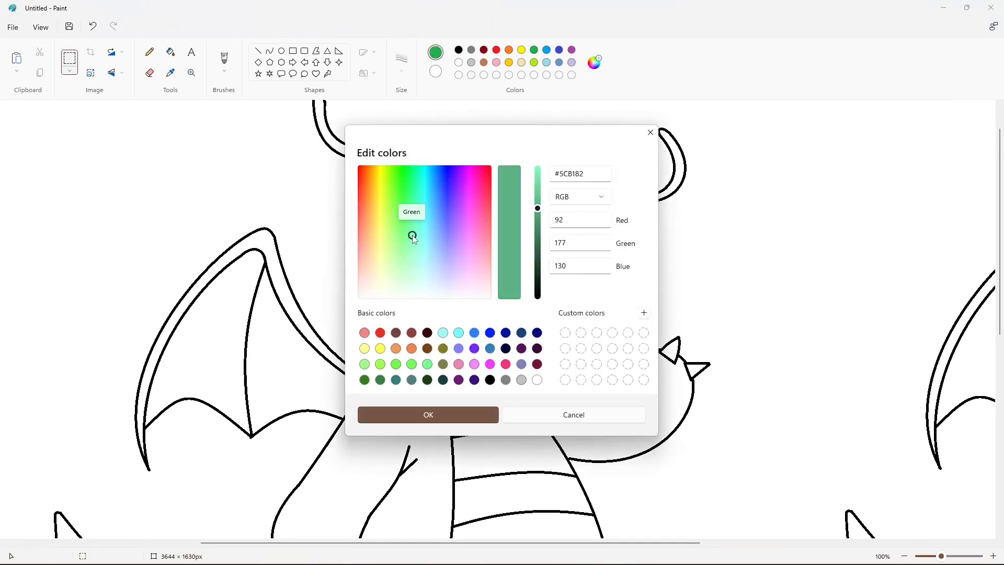
pyautogui.moveTo(538, 209)
pyautogui.mouseDown()
pyautogui.moveTo(537, 229)
pyautogui.moveTo(538, 220)
pyautogui.mouseUp()
pyautogui.click(434, 415)
pyautogui.click(171, 53)
pyautogui.click(468, 262)
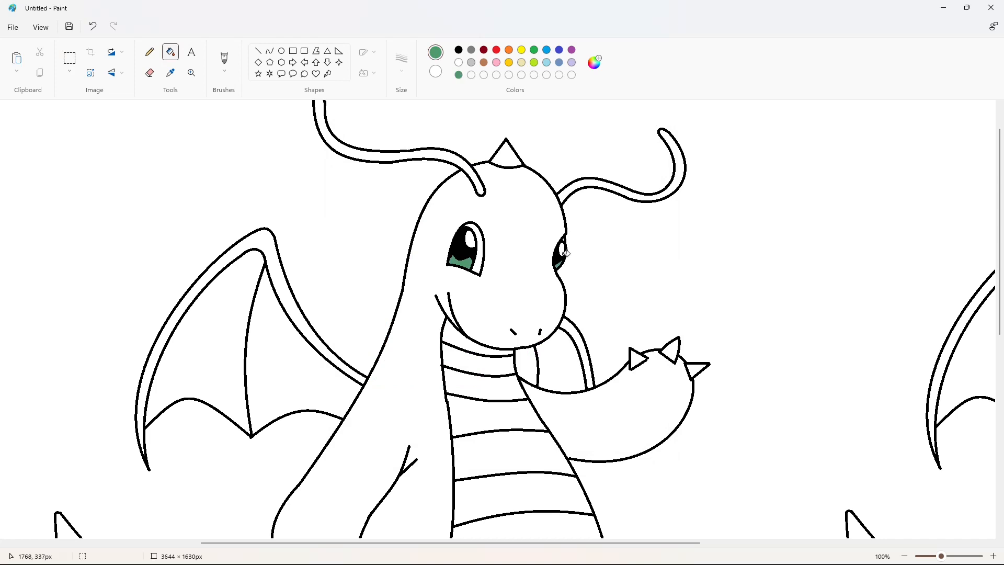
# - Mix a golden-orange custom colour starting from gold and try filling the dragon's body with it
pyautogui.click(496, 62)
pyautogui.click(594, 63)
pyautogui.click(651, 132)
pyautogui.click(509, 62)
pyautogui.click(594, 63)
pyautogui.moveTo(363, 181)
pyautogui.mouseDown()
pyautogui.moveTo(371, 171)
pyautogui.moveTo(372, 187)
pyautogui.mouseUp()
pyautogui.click(447, 415)
pyautogui.click(430, 370)
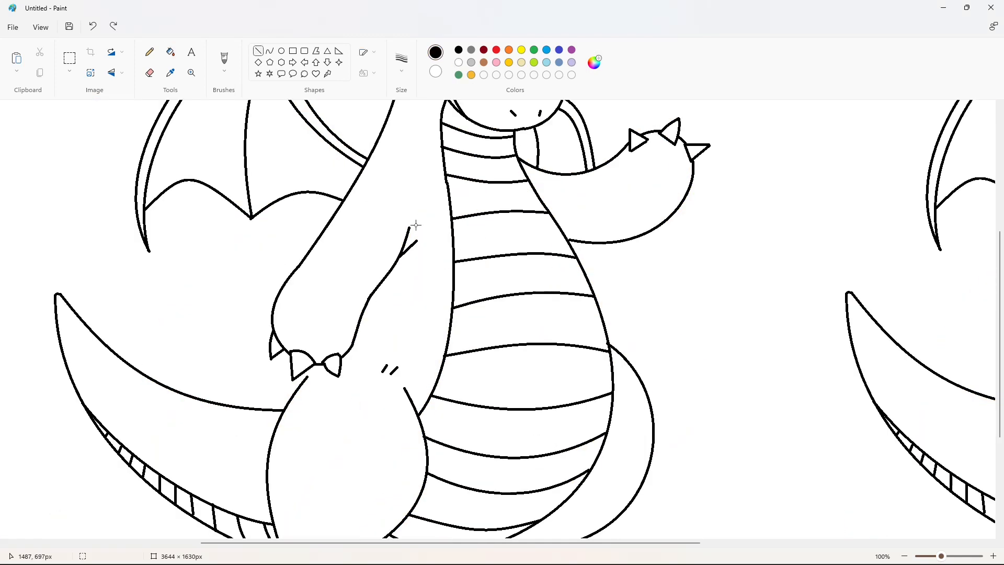
# - Close the gap below the lowered hand with a short black line and fill the head and body golden orange
pyautogui.moveTo(301, 374); pyautogui.dragTo(300, 386)
pyautogui.scroll(5, 501, 383)
pyautogui.click(170, 51)
pyautogui.click(472, 75)
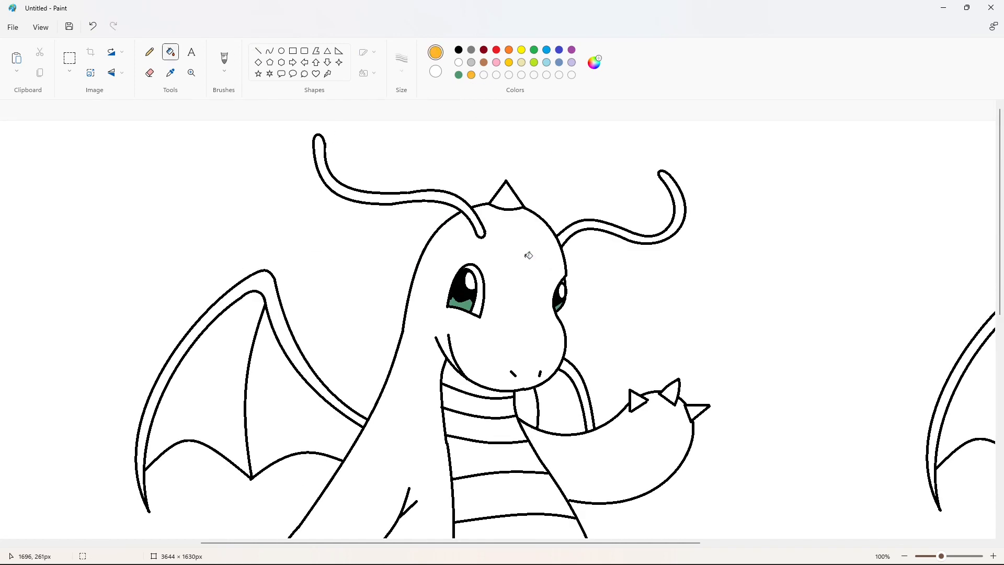
pyautogui.click(528, 255)
# - Adjust the orange into a second custom colour and fill the head, body and raised arm with it
pyautogui.click(594, 62)
pyautogui.click(461, 413)
pyautogui.scroll(-4, 563, 381)
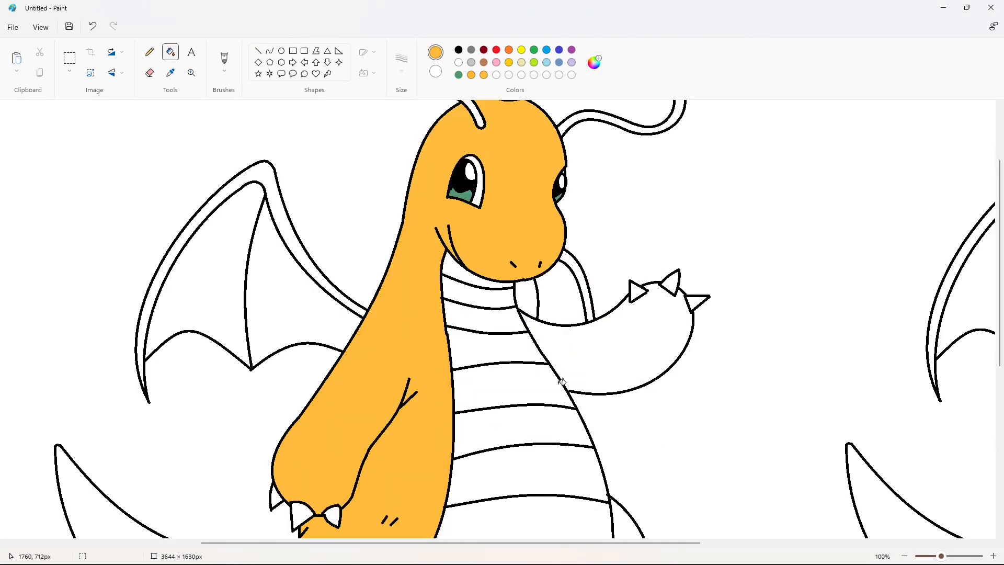
pyautogui.click(628, 251)
# - Fill the upper part of the tail orange and try filling the far leg
pyautogui.scroll(-2, 796, 454)
pyautogui.click(513, 396)
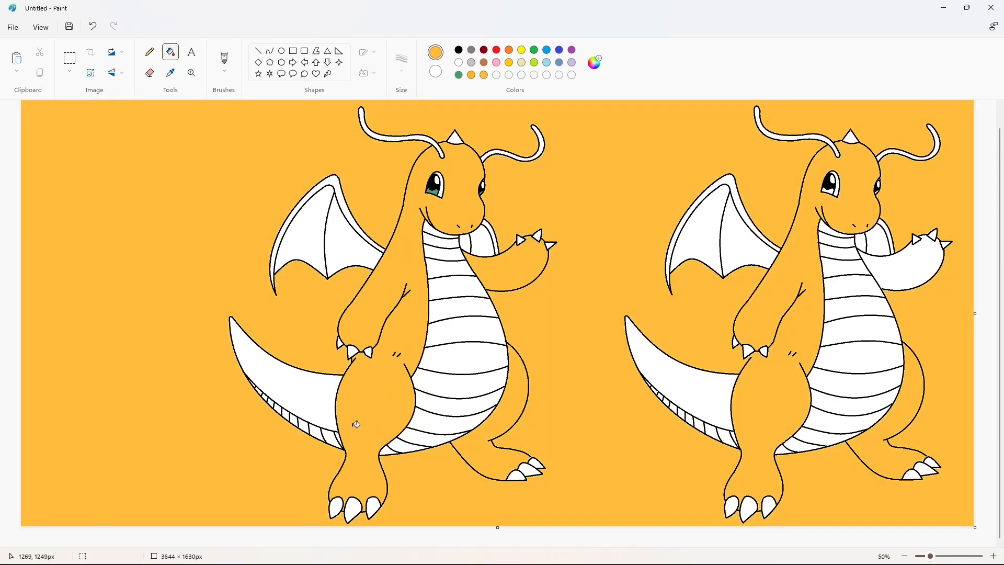
pyautogui.hotkey('ctrl', 'z')
pyautogui.click(313, 393)
pyautogui.click(502, 417)
pyautogui.hotkey('ctrl', 'z')
# - Close the gap at the far foot's upper claw with a short black line and fill the far leg orange
pyautogui.click(993, 556)
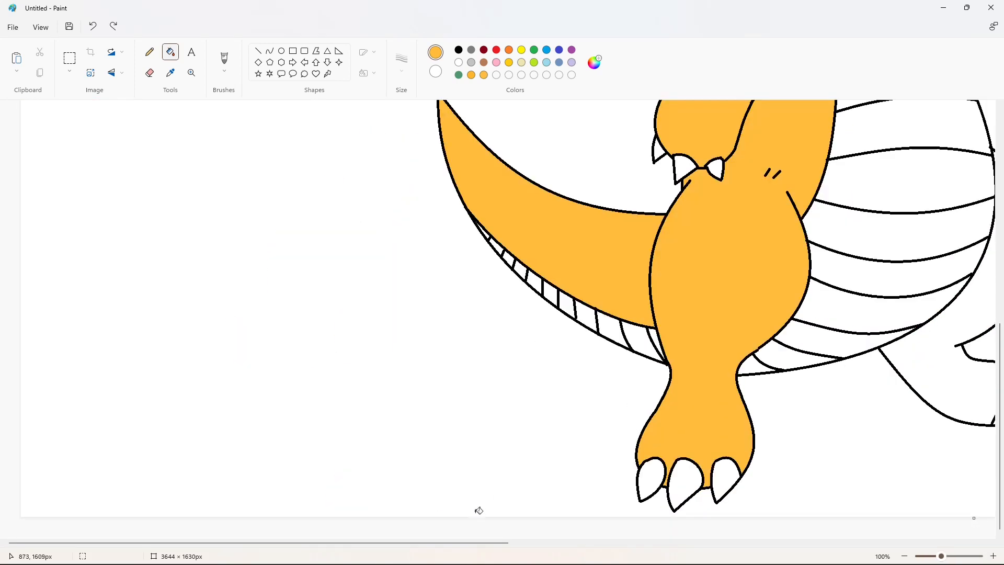
pyautogui.moveTo(463, 543); pyautogui.dragTo(679, 542)
pyautogui.click(258, 51)
pyautogui.click(459, 50)
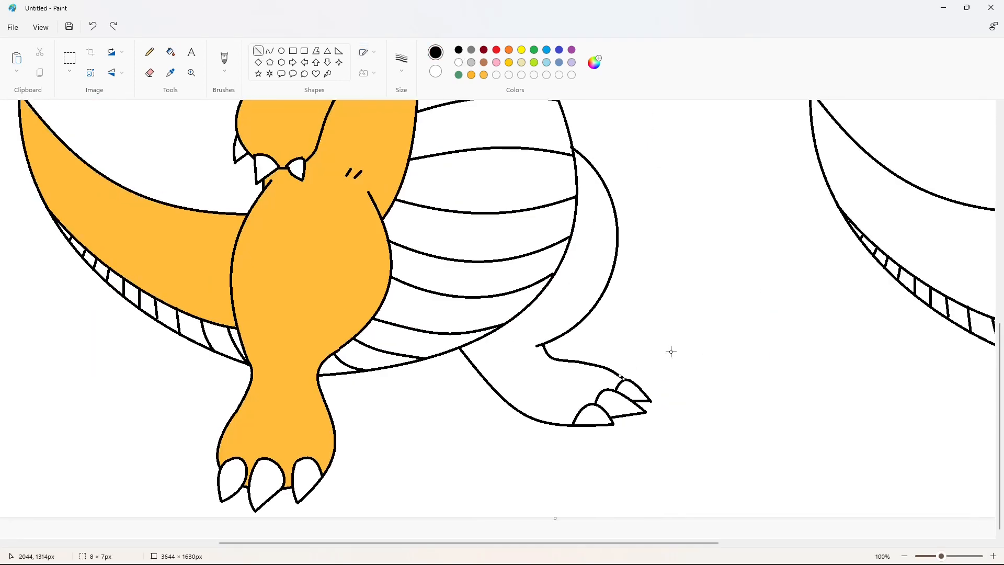
pyautogui.click(170, 52)
pyautogui.click(484, 74)
pyautogui.click(591, 246)
# - Fill the outer frames of both wings with the same orange
pyautogui.scroll(2, 590, 243)
pyautogui.click(550, 167)
pyautogui.scroll(1, 254, 227)
pyautogui.click(253, 213)
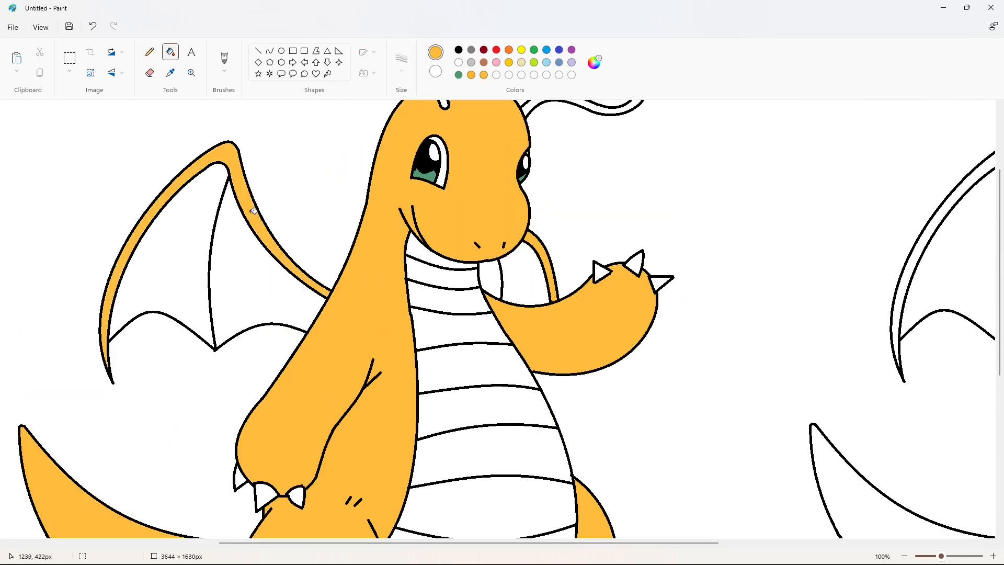
pyautogui.scroll(-4, 617, 328)
pyautogui.scroll(4, 543, 137)
# - Mix a lighter version of light yellow #EFE4B0 as a custom fill colour
pyautogui.click(522, 62)
pyautogui.click(435, 258)
pyautogui.click(594, 62)
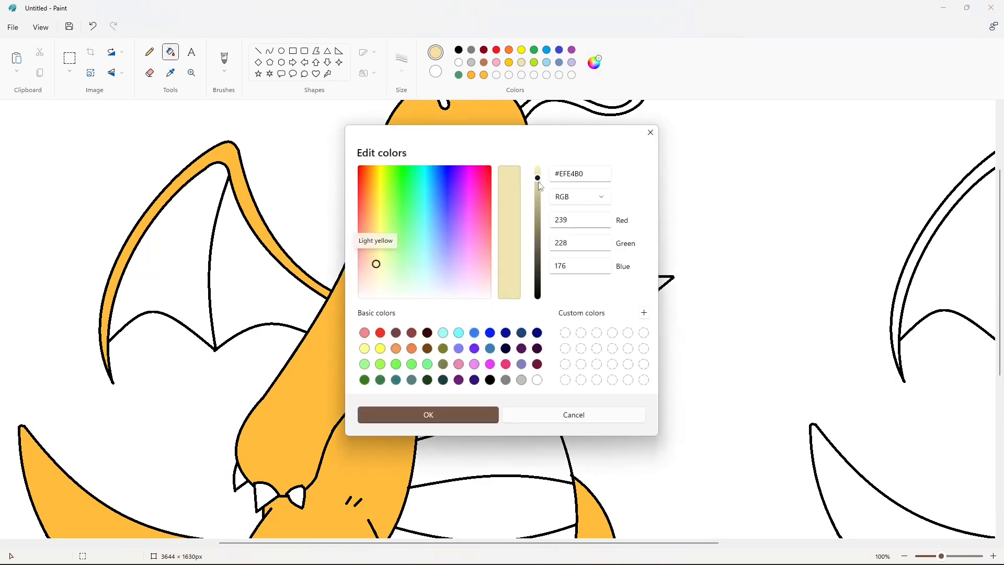
pyautogui.moveTo(538, 179); pyautogui.dragTo(539, 171)
pyautogui.click(444, 415)
# - Fill the belly bands one by one with the pale yellow, from the neck down to the near leg
pyautogui.click(446, 259)
pyautogui.click(454, 279)
pyautogui.click(458, 301)
pyautogui.click(468, 328)
pyautogui.click(482, 366)
pyautogui.click(486, 409)
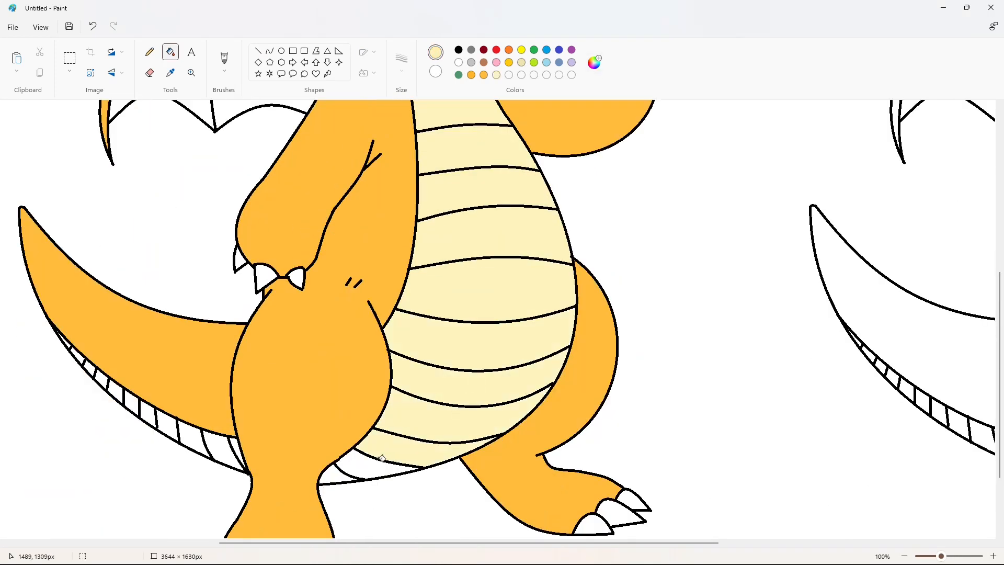
pyautogui.click(377, 469)
pyautogui.click(334, 475)
pyautogui.scroll(-2, 695, 388)
pyautogui.scroll(1, 696, 387)
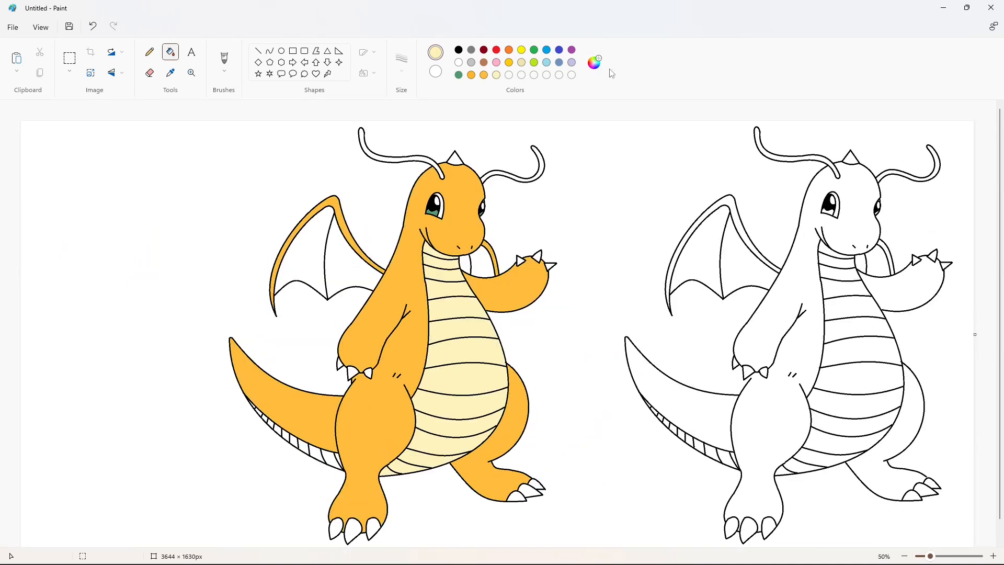
# - Mix a paler cream custom colour and fill the belly bands and the tail's underside segments with it
pyautogui.click(595, 63)
pyautogui.click(374, 278)
pyautogui.click(425, 413)
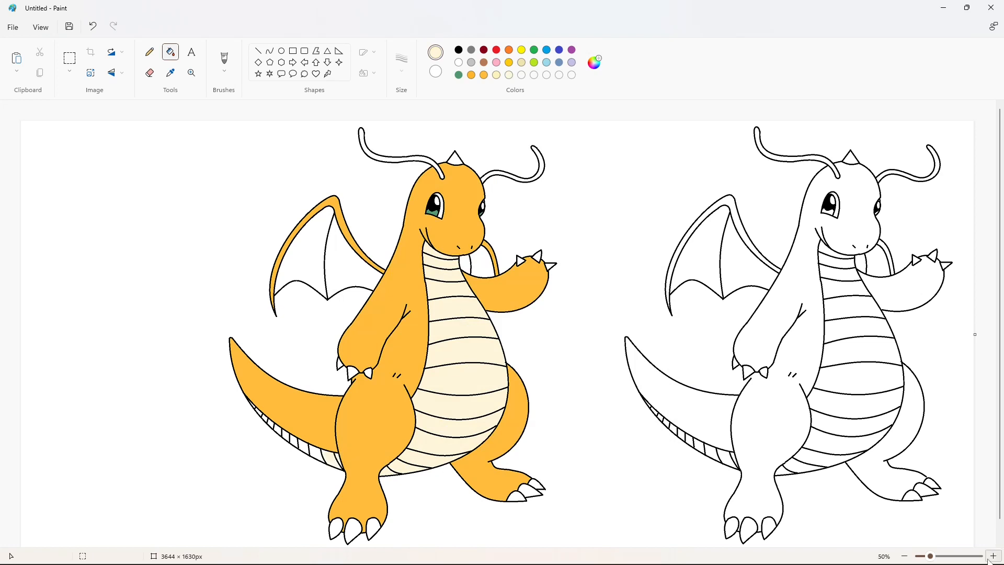
pyautogui.scroll(1, 330, 456)
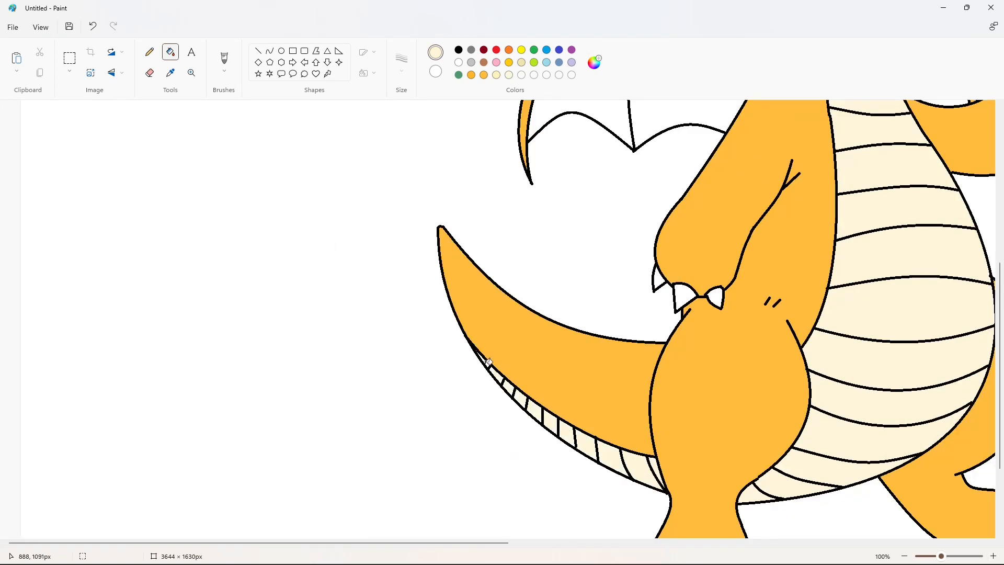
pyautogui.scroll(-1, 487, 214)
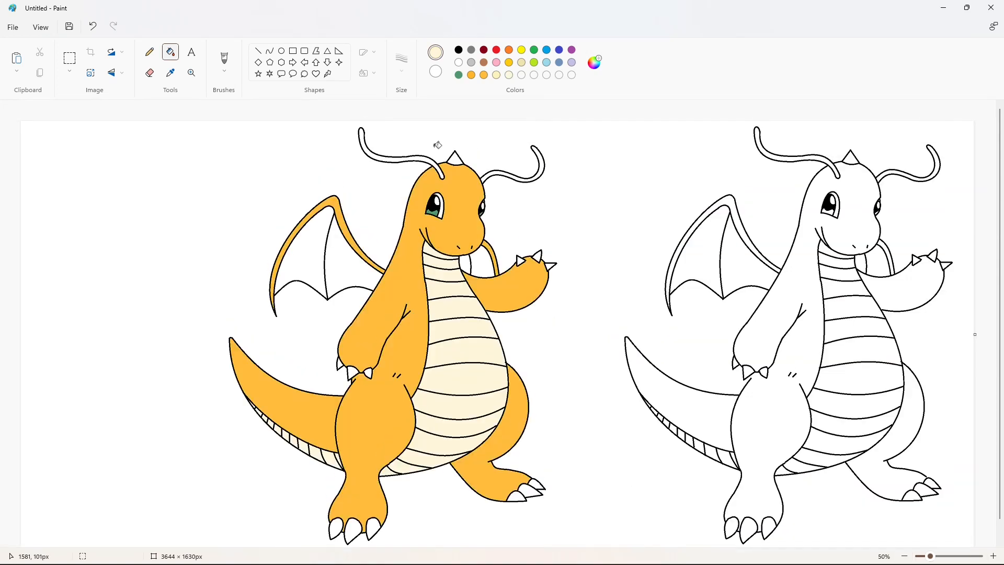
# - Fill both antennae with the pale yellow and the small horn on the head with orange
pyautogui.click(539, 169)
pyautogui.click(387, 156)
pyautogui.click(483, 75)
pyautogui.click(455, 159)
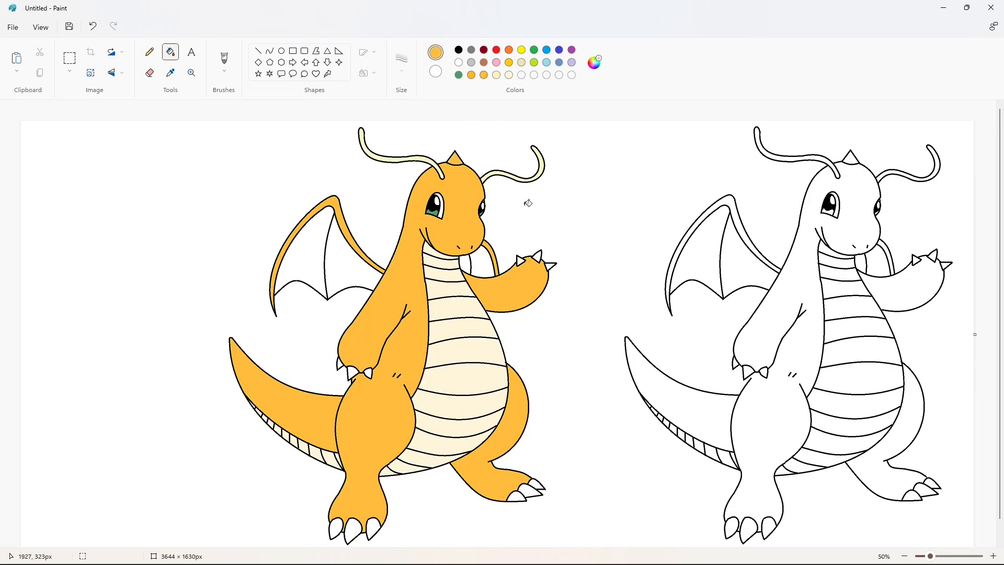
# - Draw thin dark red straight lines marking the shadow edge down the head horn, from the near antenna to the eye, and at the eye's lower corner
pyautogui.click(994, 556)
pyautogui.moveTo(495, 543); pyautogui.dragTo(677, 516)
pyautogui.click(258, 51)
pyautogui.click(401, 62)
pyautogui.click(412, 93)
pyautogui.click(484, 50)
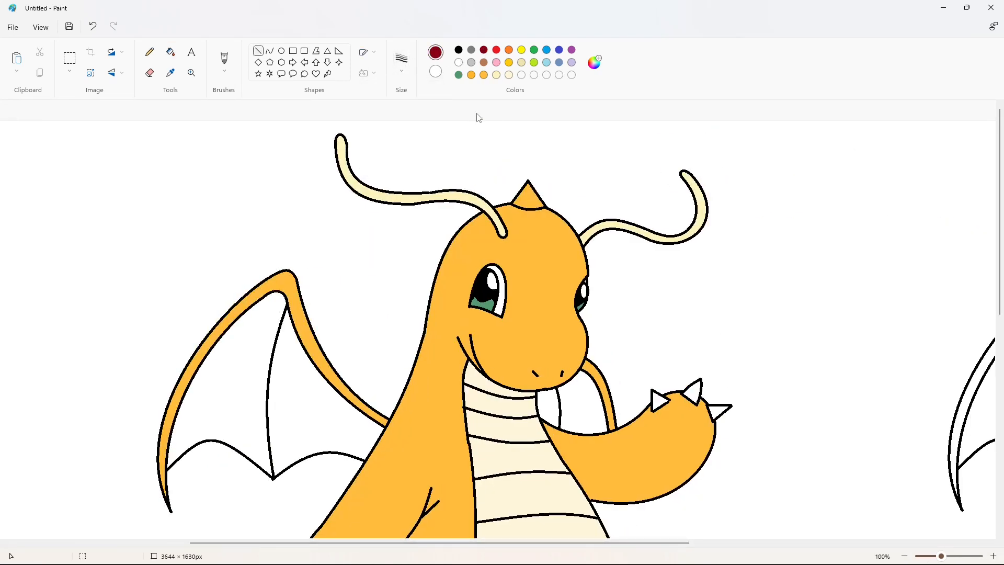
pyautogui.moveTo(527, 185); pyautogui.dragTo(527, 203)
pyautogui.moveTo(498, 236); pyautogui.dragTo(479, 272)
pyautogui.moveTo(470, 312); pyautogui.dragTo(461, 314)
# - Draw dark red curves for the shadow edges from the near eye along the muzzle and jaw, and across the neck below the head
pyautogui.click(270, 50)
pyautogui.moveTo(467, 311); pyautogui.dragTo(492, 390)
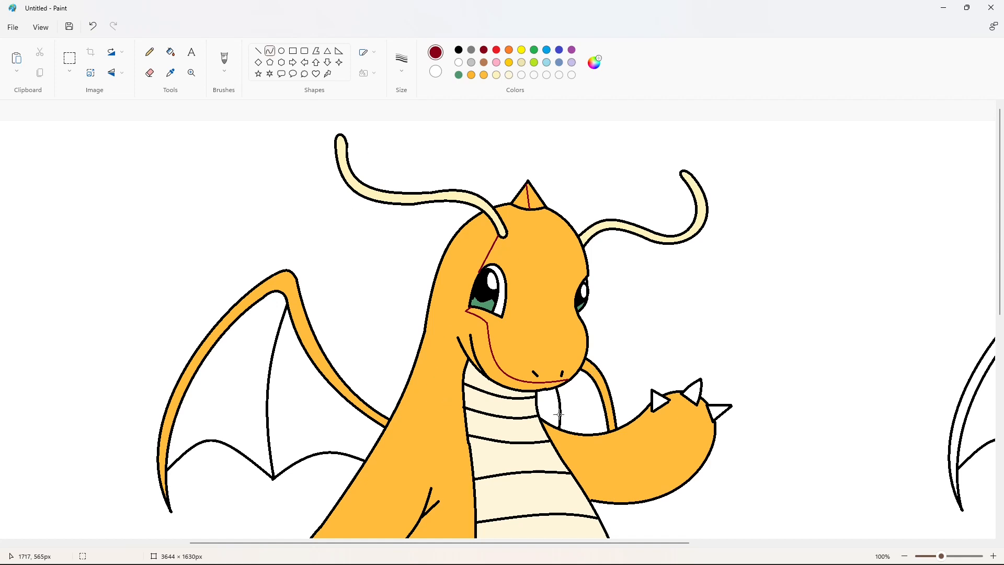
pyautogui.moveTo(537, 401); pyautogui.dragTo(418, 358)
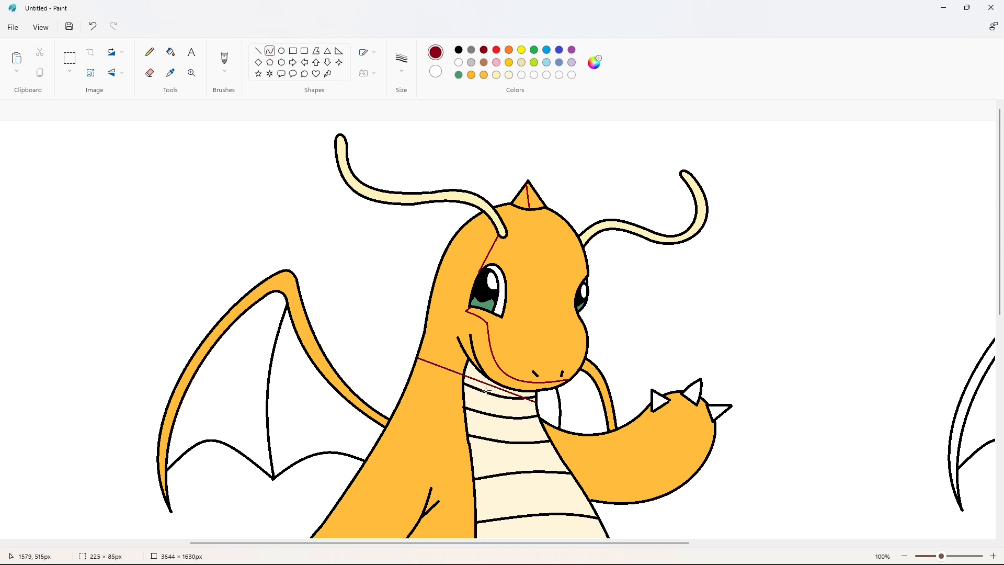
pyautogui.moveTo(487, 390); pyautogui.dragTo(489, 417)
pyautogui.moveTo(437, 397); pyautogui.dragTo(431, 400)
# - Fill the outlined shadow area on the back of the head, jaw and upper neck with dark red
pyautogui.click(171, 51)
pyautogui.click(447, 336)
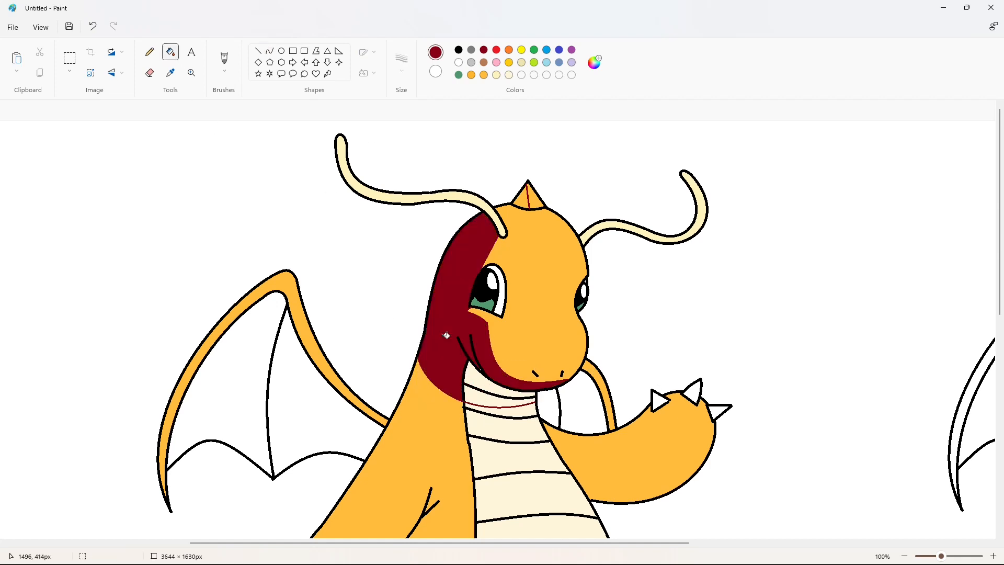
pyautogui.click(484, 75)
pyautogui.click(492, 229)
pyautogui.hotkey('ctrl', 'z')
# - Try a darker gold, #C28F2D, mixed from the body orange, as the fill for the head and neck shadow
pyautogui.click(595, 61)
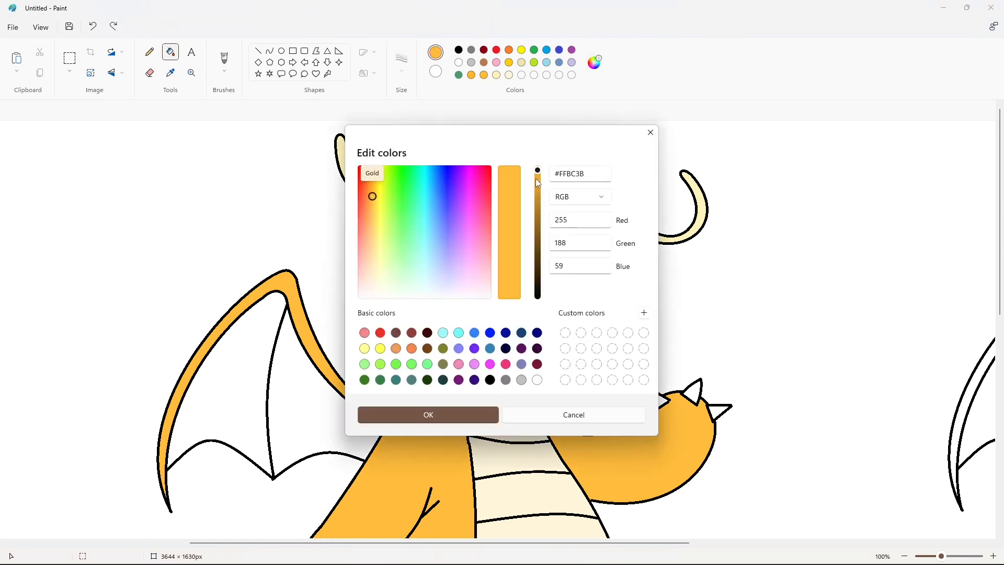
pyautogui.moveTo(537, 179); pyautogui.dragTo(538, 195)
pyautogui.click(428, 415)
pyautogui.click(595, 62)
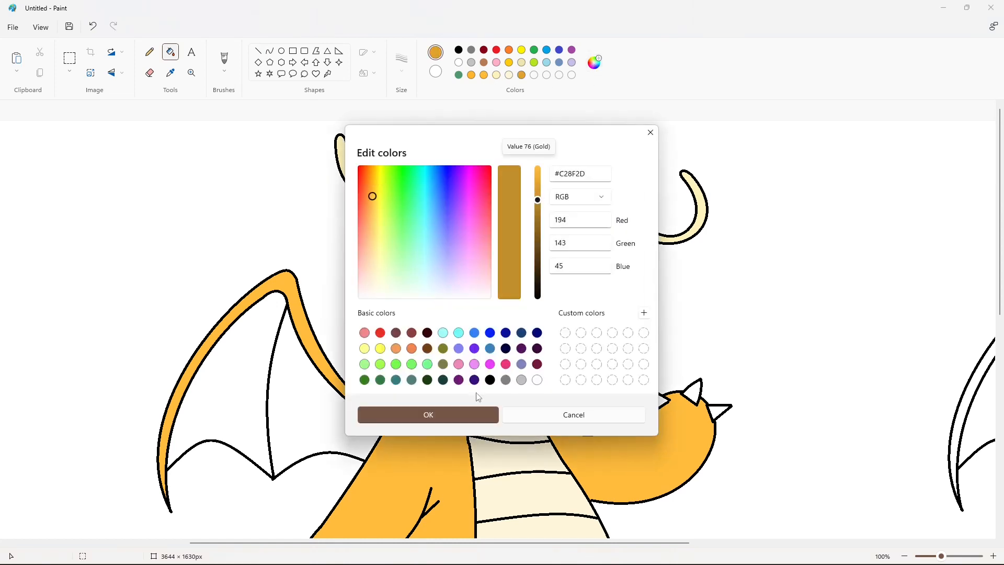
pyautogui.click(428, 414)
pyautogui.click(452, 313)
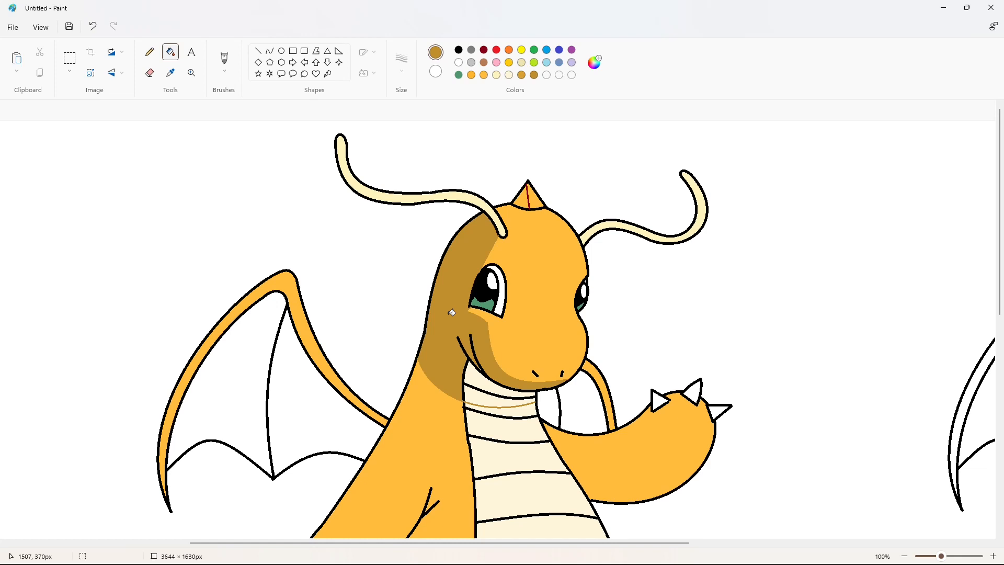
# - Try tan shades, starting with #CC996C, as custom fills for the head and neck shadow
pyautogui.doubleClick(485, 75)
pyautogui.moveTo(373, 211); pyautogui.dragTo(368, 236)
pyautogui.moveTo(538, 173); pyautogui.dragTo(539, 199)
pyautogui.click(418, 415)
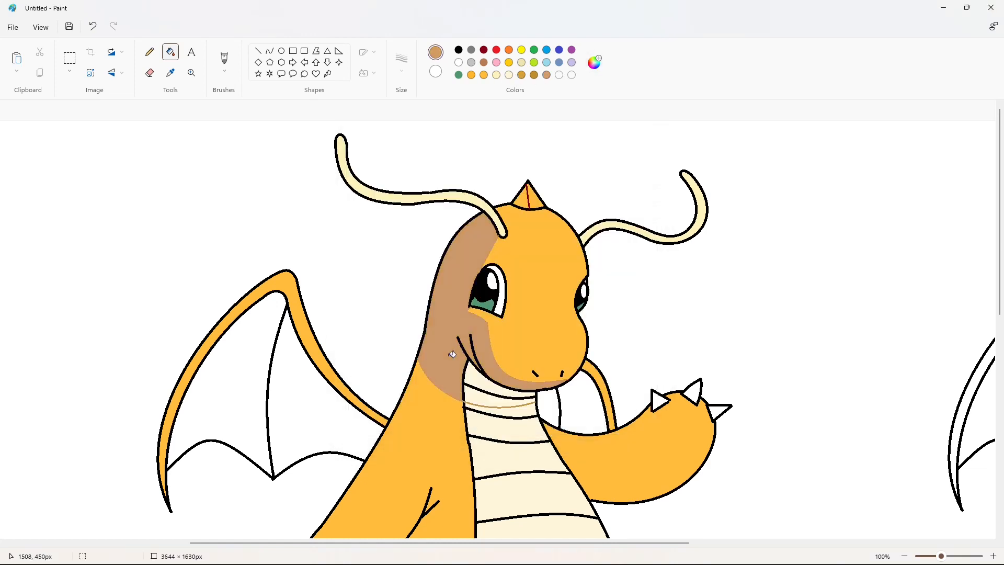
pyautogui.click(592, 67)
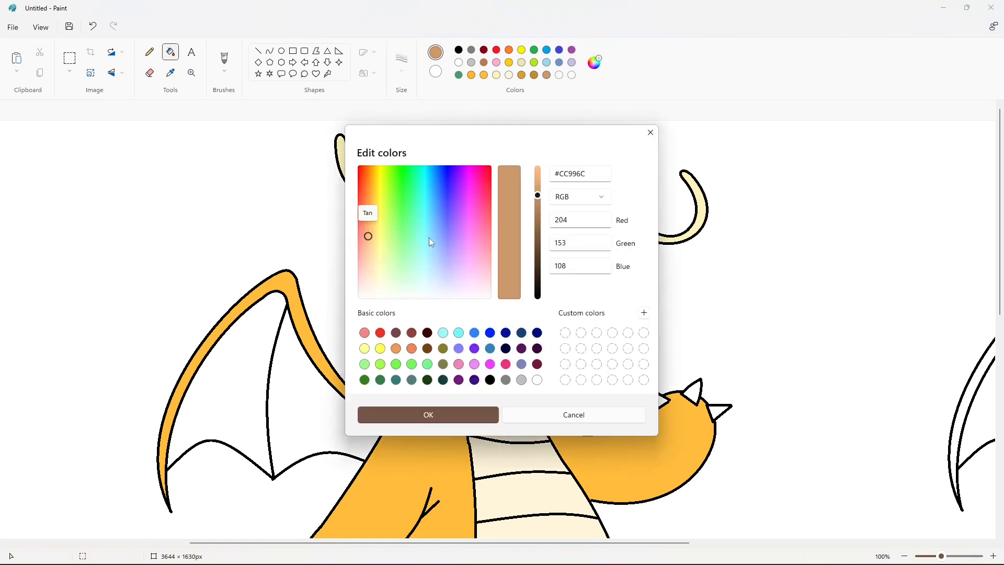
pyautogui.moveTo(373, 228); pyautogui.dragTo(369, 225)
pyautogui.click(463, 413)
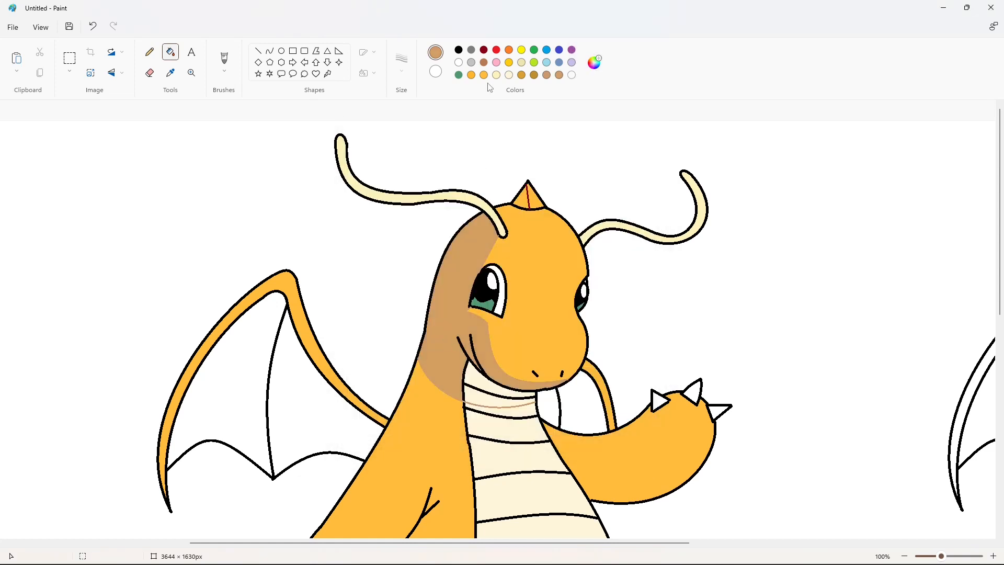
# - Mix a slightly darker version of the body orange and fill the shadow areas of the head, neck and horn with it
pyautogui.click(595, 62)
pyautogui.moveTo(540, 172); pyautogui.dragTo(539, 188)
pyautogui.click(462, 412)
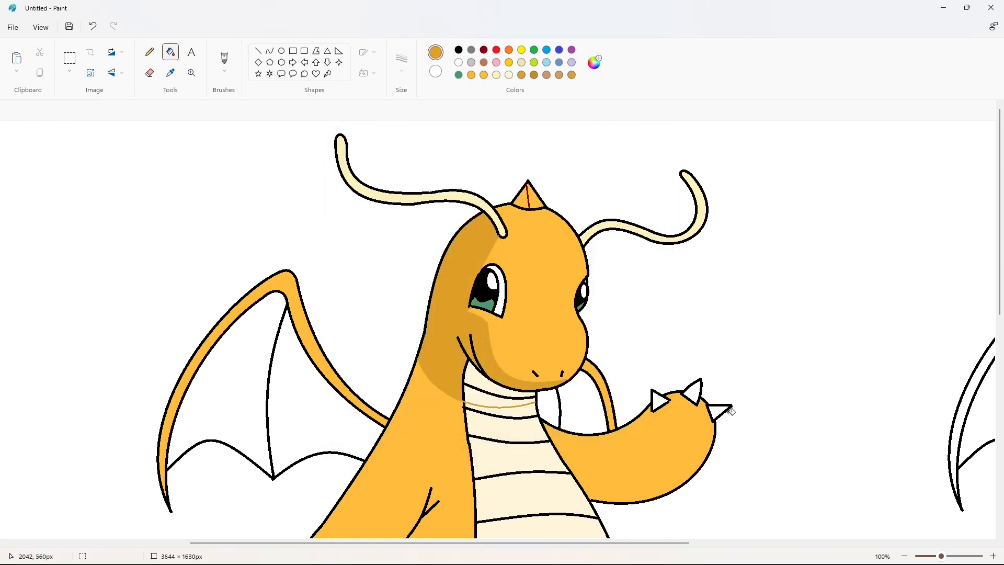
pyautogui.click(526, 198)
pyautogui.click(595, 63)
pyautogui.moveTo(539, 187); pyautogui.dragTo(539, 191)
pyautogui.click(456, 414)
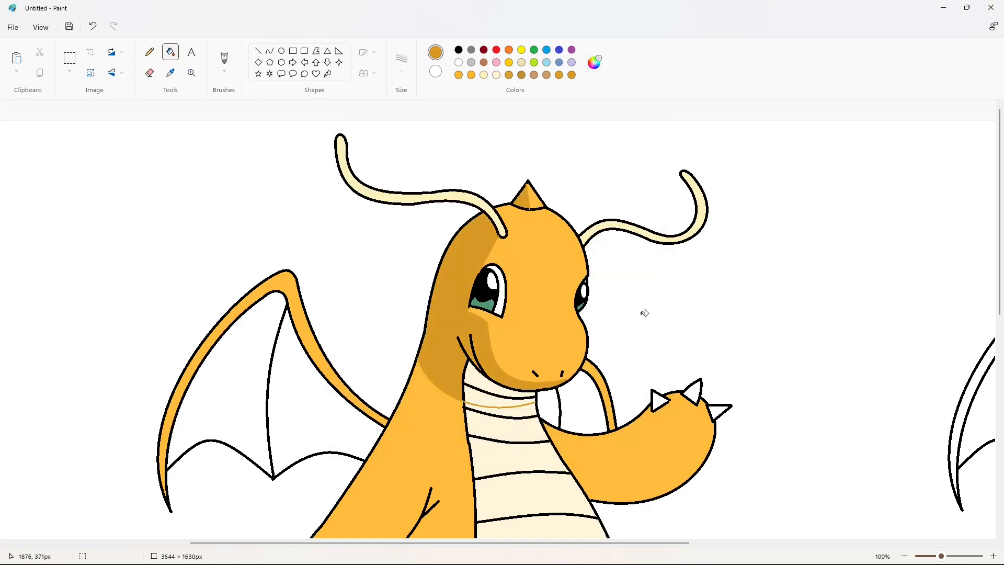
# - Draw a dark red curve along the underside of the raised arm to mark its shadow edge
pyautogui.click(269, 52)
pyautogui.click(484, 50)
pyautogui.moveTo(574, 477); pyautogui.dragTo(681, 486)
pyautogui.moveTo(638, 483); pyautogui.dragTo(630, 498)
# - Draw a dark red curve down the outer side of the lowered arm to its claws, redoing it once to refine the shape
pyautogui.scroll(-2, 617, 471)
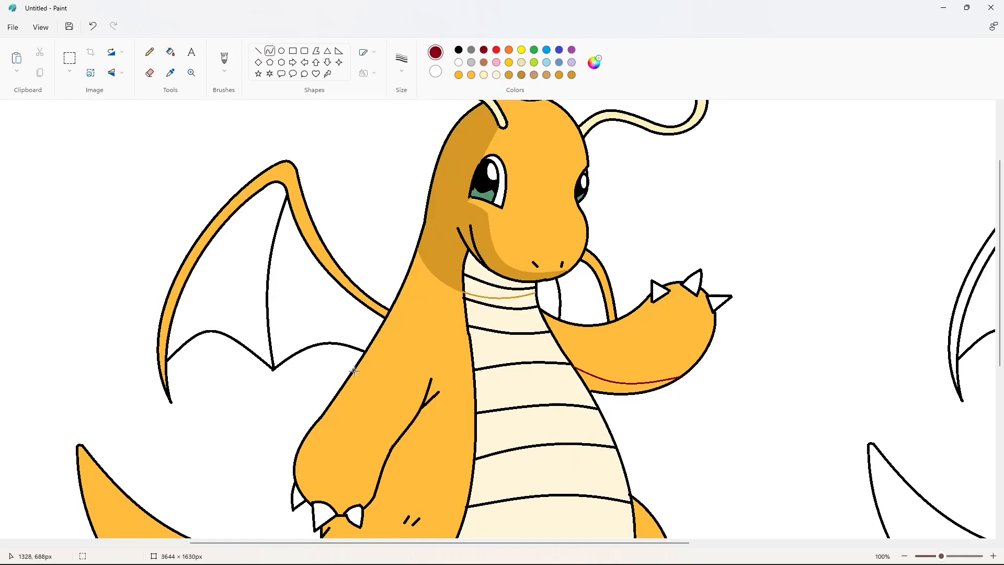
pyautogui.moveTo(354, 370); pyautogui.dragTo(314, 500)
pyautogui.moveTo(334, 447); pyautogui.dragTo(297, 444)
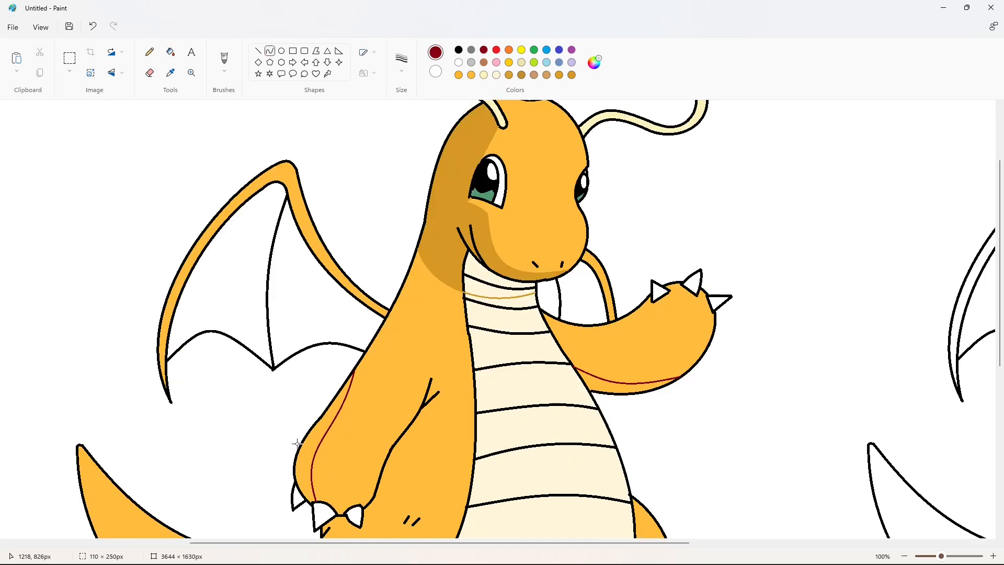
pyautogui.hotkey('ctrl', 'z')
pyautogui.moveTo(354, 372); pyautogui.dragTo(316, 500)
pyautogui.moveTo(331, 450); pyautogui.dragTo(303, 446)
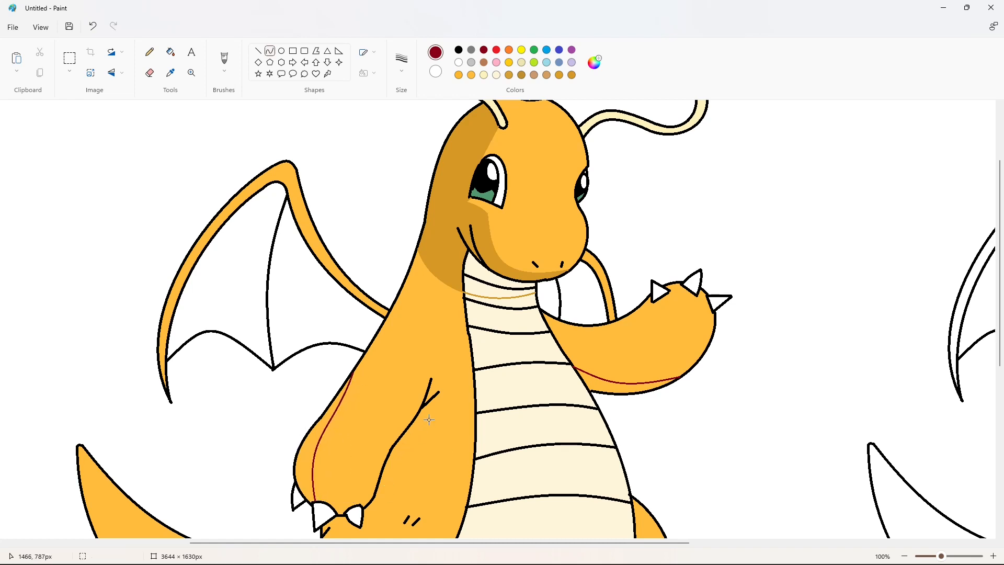
# - Draw connected dark red curves marking the lowered arm's cast shadow, from the elbow crease to the hip marks and across to the claws
pyautogui.moveTo(429, 389); pyautogui.dragTo(400, 467)
pyautogui.moveTo(416, 430); pyautogui.dragTo(425, 432)
pyautogui.scroll(-2, 430, 455)
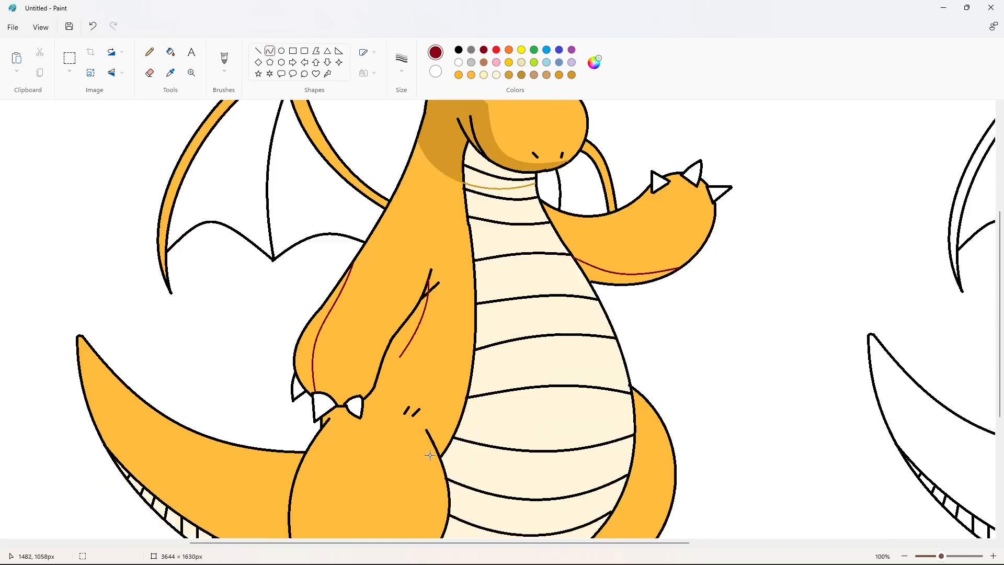
pyautogui.moveTo(400, 357)
pyautogui.mouseDown()
pyautogui.moveTo(405, 409)
pyautogui.moveTo(394, 373)
pyautogui.mouseUp()
pyautogui.click(457, 387)
pyautogui.moveTo(405, 409); pyautogui.dragTo(363, 411)
pyautogui.moveTo(382, 410); pyautogui.dragTo(381, 399)
pyautogui.click(497, 415)
# - Draw dark red curves down the near leg, from the hand claws over the thigh and ankle to the foot, marking its shadow edge
pyautogui.scroll(-4, 499, 416)
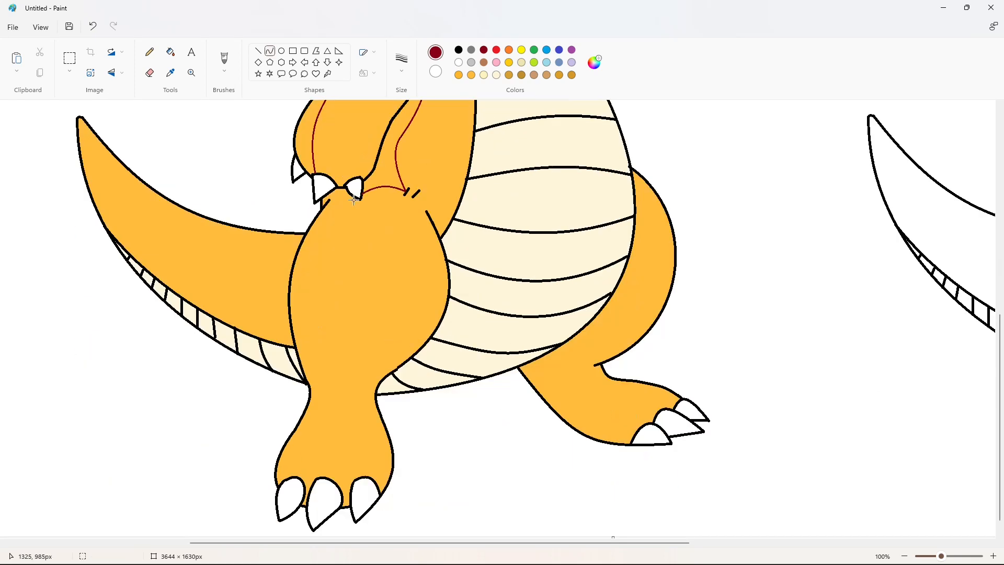
pyautogui.moveTo(354, 199); pyautogui.dragTo(344, 345)
pyautogui.moveTo(358, 253)
pyautogui.mouseDown()
pyautogui.moveTo(351, 227)
pyautogui.moveTo(306, 273)
pyautogui.mouseUp()
pyautogui.moveTo(337, 372); pyautogui.dragTo(336, 376)
pyautogui.moveTo(339, 372)
pyautogui.mouseDown()
pyautogui.moveTo(350, 369)
pyautogui.moveTo(337, 385)
pyautogui.moveTo(350, 363)
pyautogui.moveTo(284, 459)
pyautogui.mouseUp()
pyautogui.click(398, 365)
pyautogui.hotkey('ctrl', 'z')
pyautogui.click(401, 375)
pyautogui.scroll(-1, 360, 384)
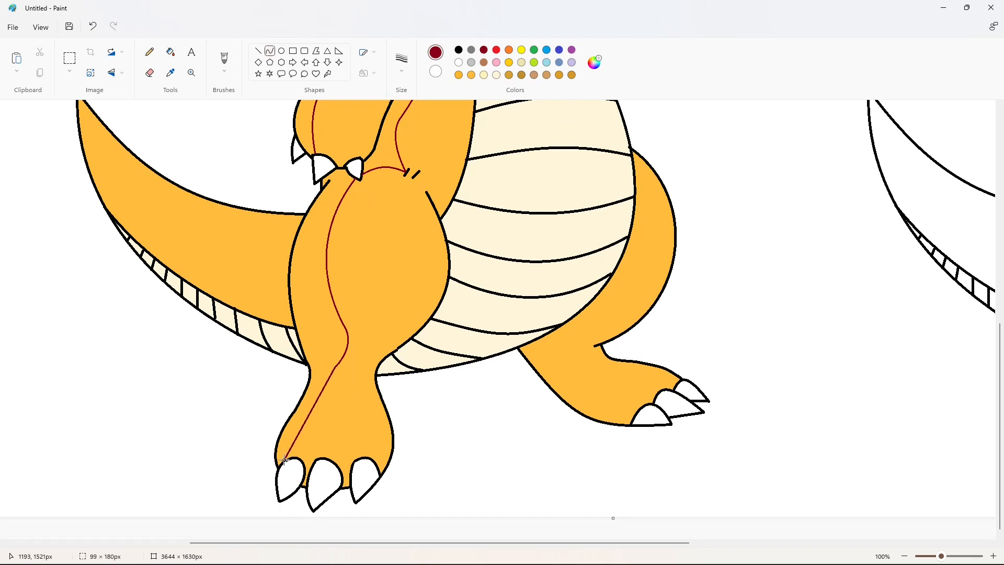
pyautogui.moveTo(307, 407); pyautogui.dragTo(283, 437)
# - Fill the shadow areas on the lowered arm, beside it on the body and along the near leg with dark red
pyautogui.scroll(2, 517, 431)
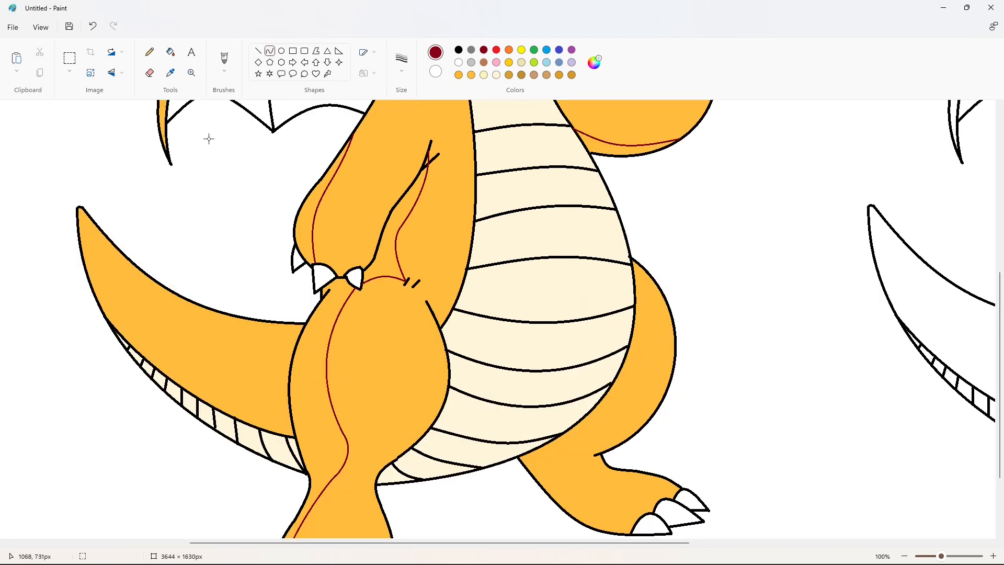
pyautogui.click(170, 52)
pyautogui.click(311, 209)
pyautogui.click(406, 204)
pyautogui.click(325, 302)
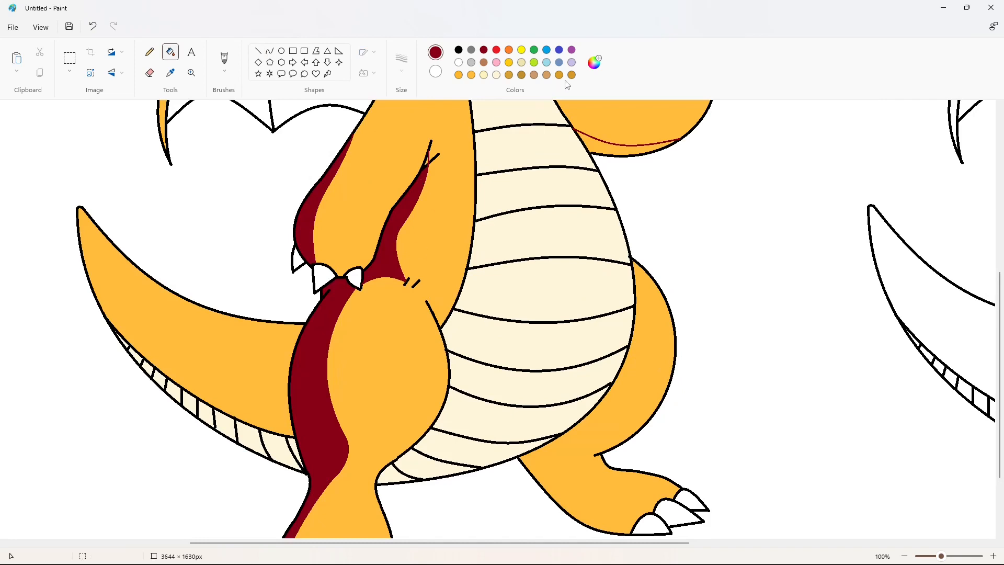
# - Recolour the dark red arm, body and near leg shadows with the darker orange
pyautogui.click(572, 75)
pyautogui.click(314, 209)
pyautogui.click(386, 257)
pyautogui.click(322, 334)
pyautogui.scroll(2, 566, 276)
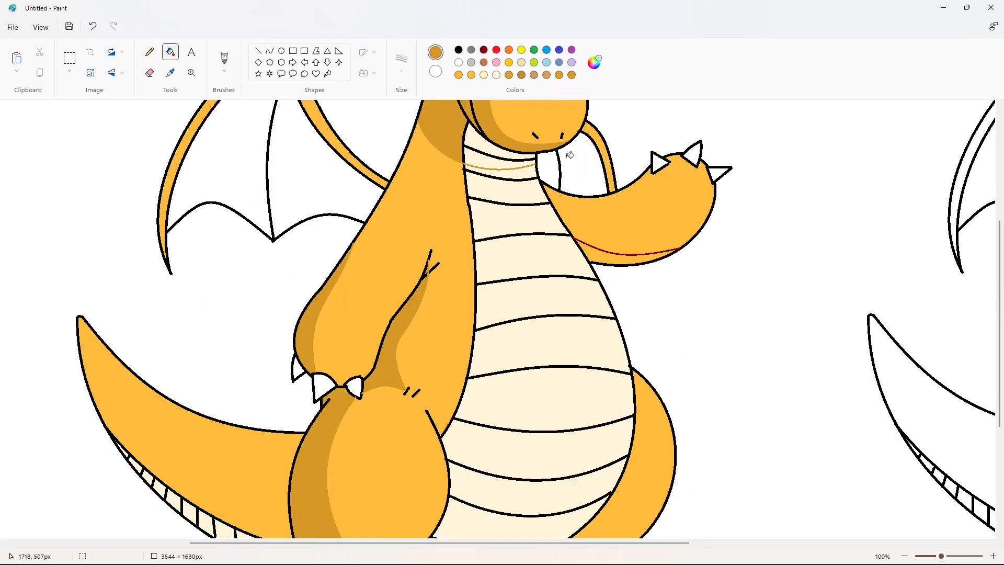
# - Draw dark red curves across the far leg's lower thigh and around the top of its foot to mark the shadow edges
pyautogui.scroll(-4, 689, 293)
pyautogui.click(270, 51)
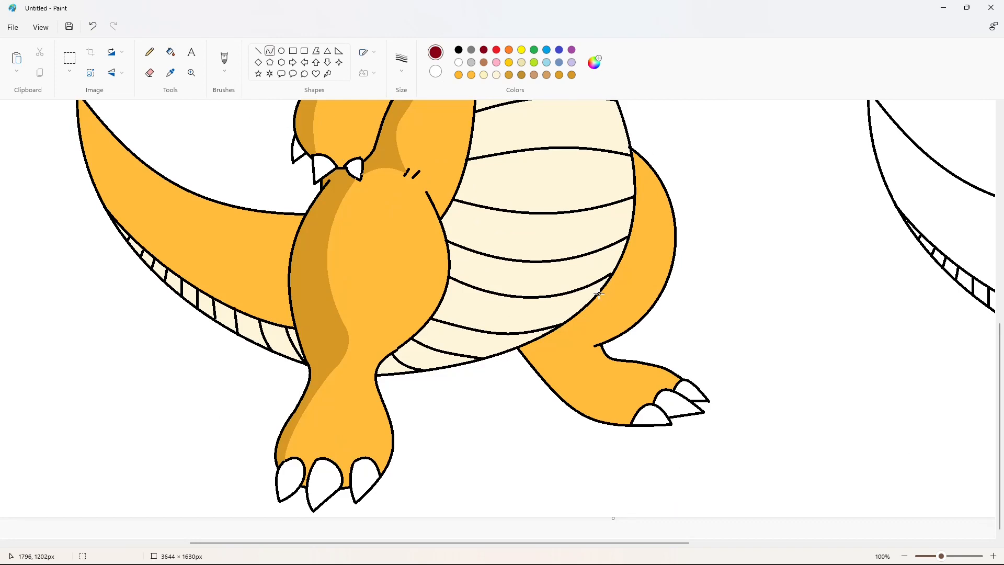
pyautogui.moveTo(599, 294)
pyautogui.mouseDown()
pyautogui.moveTo(657, 300)
pyautogui.moveTo(622, 317)
pyautogui.mouseUp()
pyautogui.moveTo(610, 359)
pyautogui.mouseDown()
pyautogui.moveTo(585, 391)
pyautogui.moveTo(587, 365)
pyautogui.moveTo(626, 420)
pyautogui.moveTo(591, 413)
pyautogui.mouseUp()
# - Fill the far leg's shadow area with dark red, and recolour it with the darker orange
pyautogui.click(171, 52)
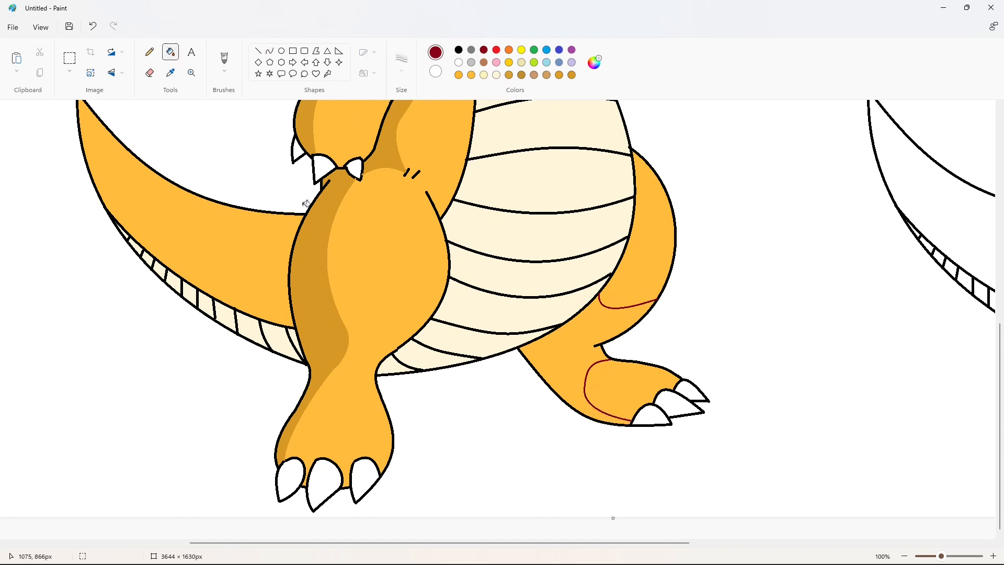
pyautogui.click(569, 361)
pyautogui.click(572, 75)
pyautogui.click(571, 361)
# - Draw dark red curves along the tail's lower edge and up beside the near thigh to outline the tail's shadow
pyautogui.scroll(4, 755, 365)
pyautogui.scroll(-2, 754, 365)
pyautogui.click(270, 51)
pyautogui.click(484, 49)
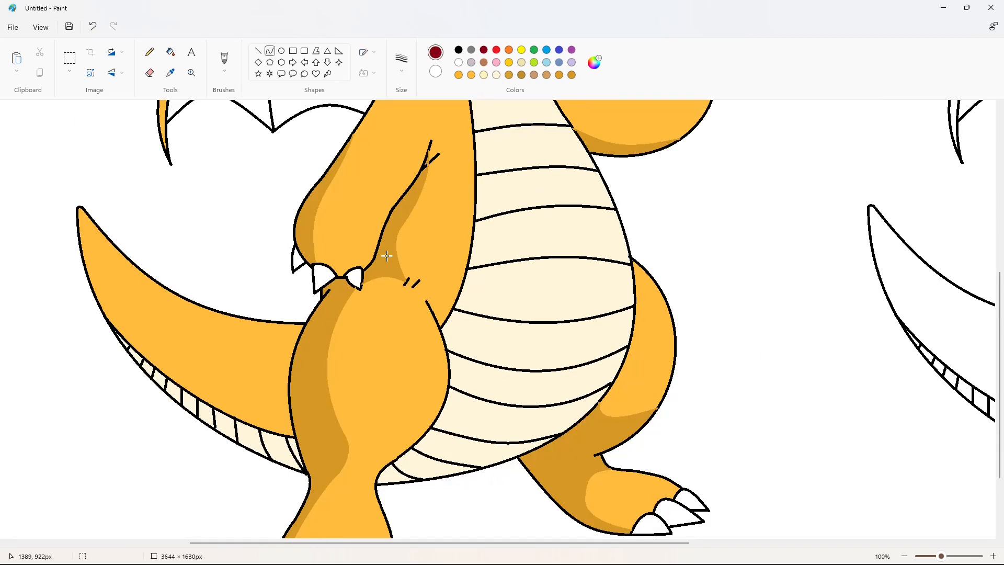
pyautogui.click(987, 525)
pyautogui.moveTo(276, 402); pyautogui.dragTo(102, 309)
pyautogui.moveTo(234, 384)
pyautogui.mouseDown()
pyautogui.moveTo(159, 372)
pyautogui.moveTo(170, 375)
pyautogui.mouseUp()
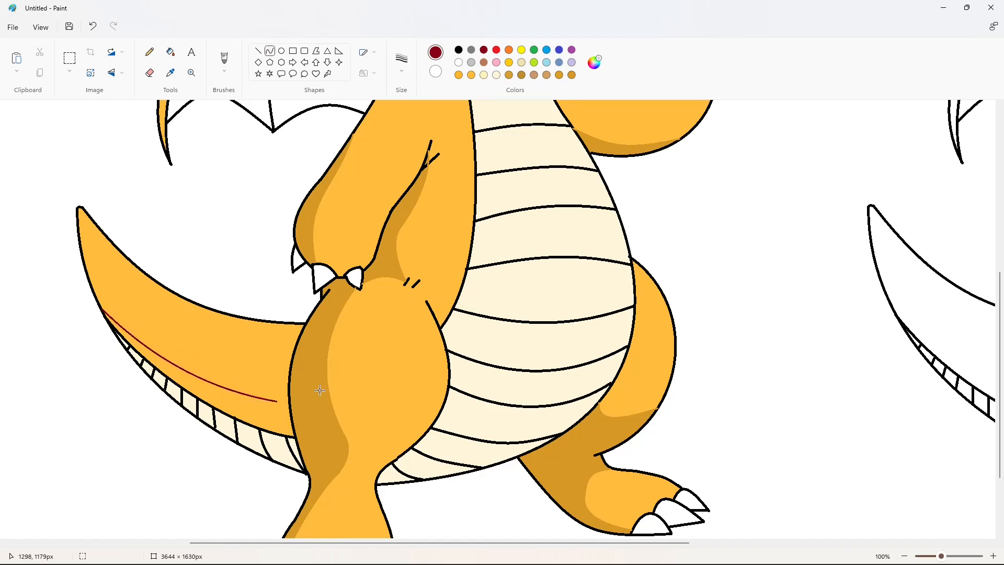
pyautogui.moveTo(278, 398)
pyautogui.mouseDown()
pyautogui.moveTo(297, 341)
pyautogui.moveTo(280, 353)
pyautogui.mouseUp()
pyautogui.click(365, 373)
# - Fill the tail's shadow area with dark red, and recolour it with the darker orange
pyautogui.click(173, 56)
pyautogui.click(240, 401)
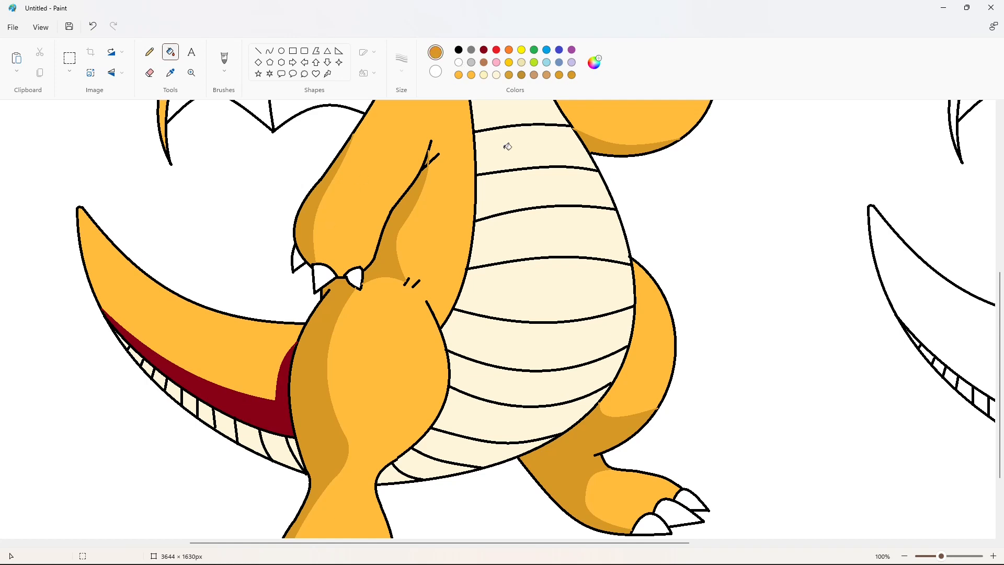
pyautogui.hotkey('ctrl', 'z')
pyautogui.hotkey('ctrl', 'z')
pyautogui.hotkey('ctrl', 'z')
pyautogui.scroll(5, 649, 403)
pyautogui.scroll(-8, 680, 402)
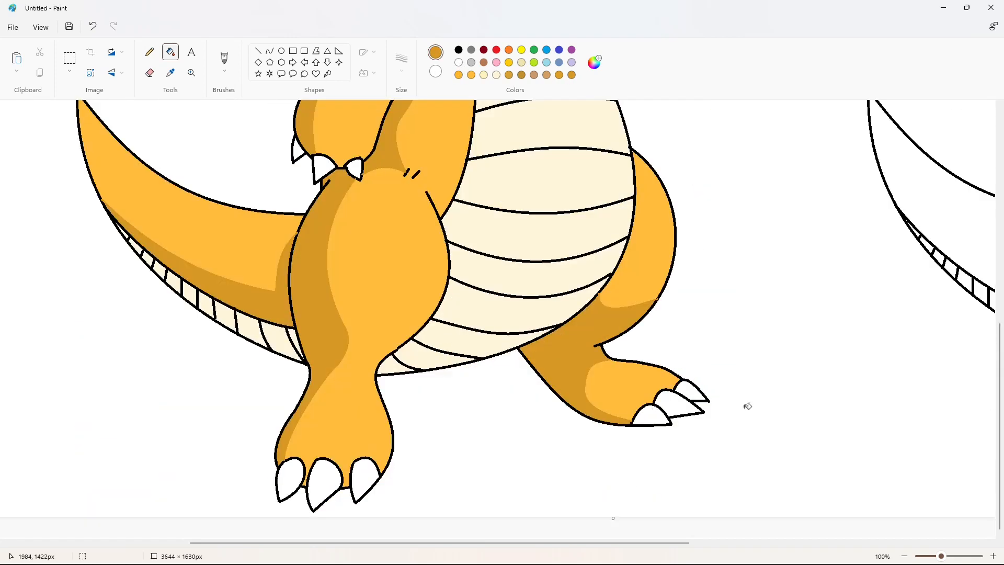
pyautogui.scroll(6, 801, 406)
pyautogui.scroll(-6, 801, 405)
pyautogui.scroll(6, 801, 406)
pyautogui.hotkey('ctrl', 'v')
pyautogui.moveTo(772, 337); pyautogui.dragTo(608, 324)
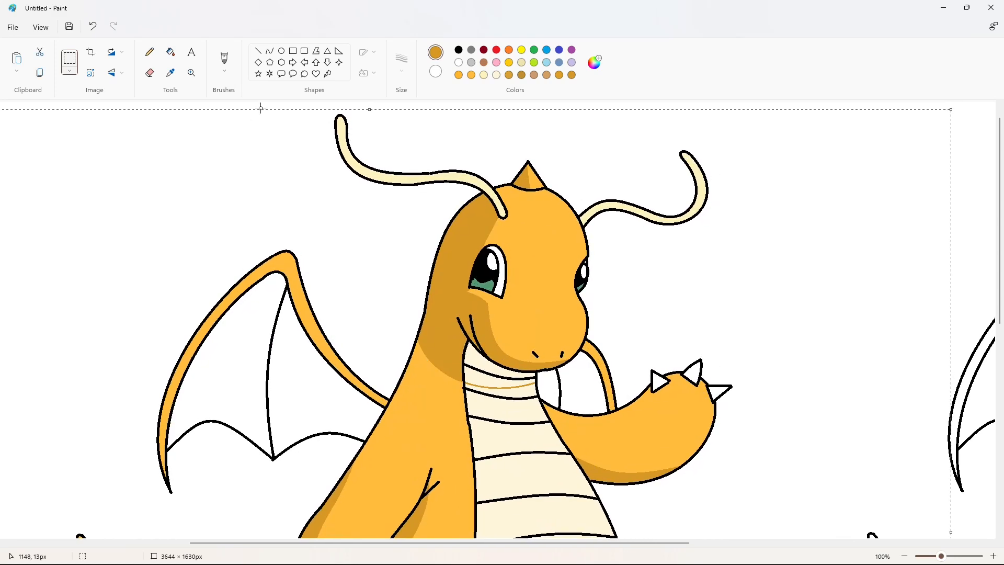
pyautogui.scroll(-8, 662, 421)
pyautogui.scroll(6, 724, 447)
# - Draw a dark red curve across the lower belly and fill the part of the band below it with dark red
pyautogui.click(270, 51)
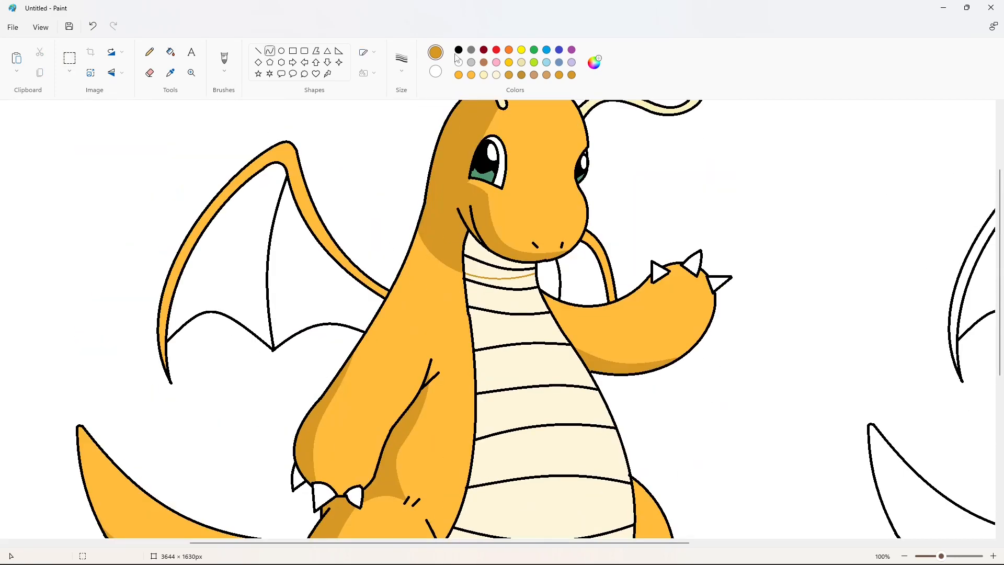
pyautogui.click(484, 49)
pyautogui.scroll(-6, 500, 338)
pyautogui.moveTo(567, 297); pyautogui.dragTo(498, 318)
pyautogui.hotkey('ctrl', 'z')
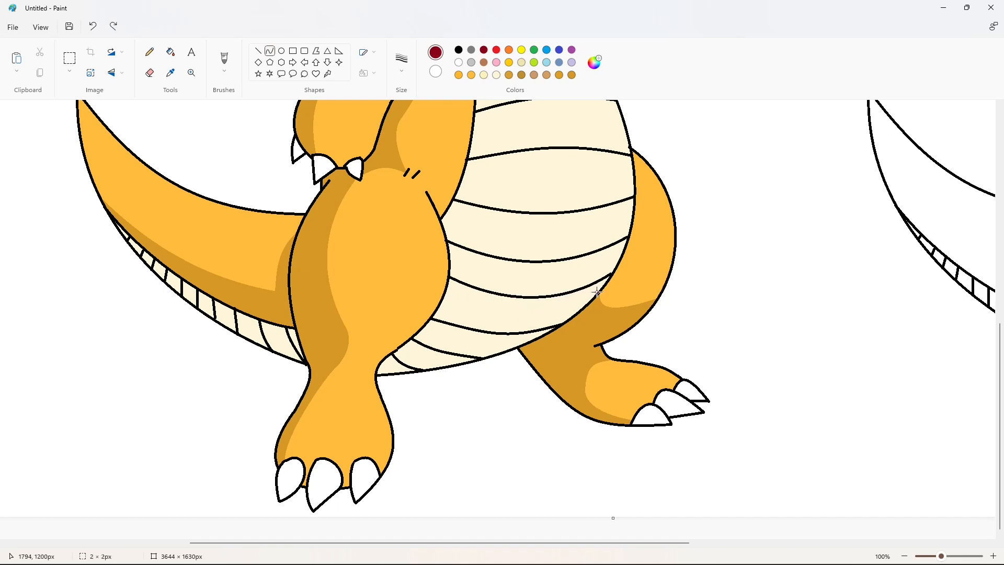
pyautogui.moveTo(597, 292); pyautogui.dragTo(444, 298)
pyautogui.moveTo(539, 296)
pyautogui.mouseDown()
pyautogui.moveTo(552, 311)
pyautogui.moveTo(499, 321)
pyautogui.mouseUp()
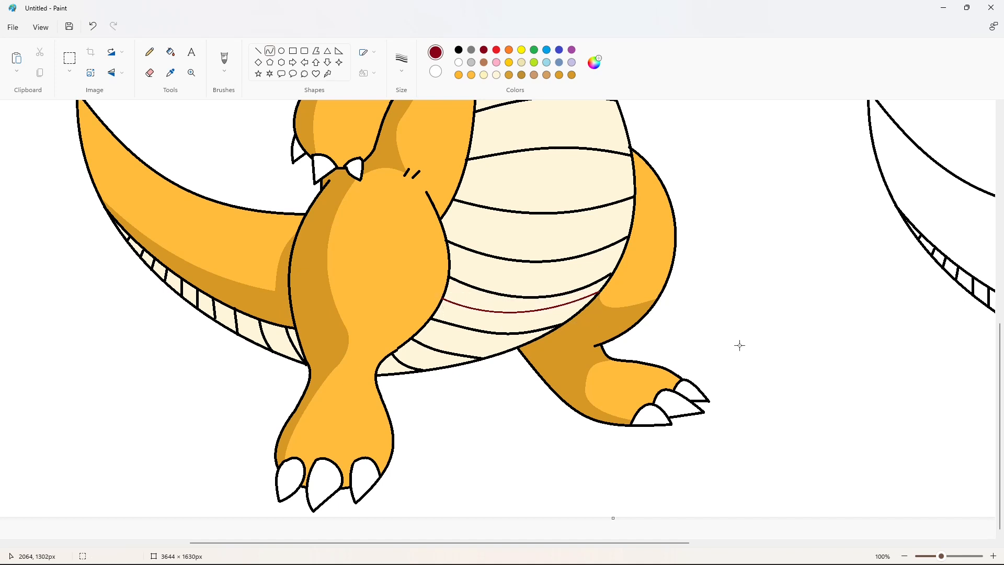
pyautogui.click(170, 53)
pyautogui.click(492, 318)
# - Mix a darker shade of the belly's pale cream as a custom fill colour
pyautogui.scroll(4, 496, 317)
pyautogui.click(496, 75)
pyautogui.click(594, 62)
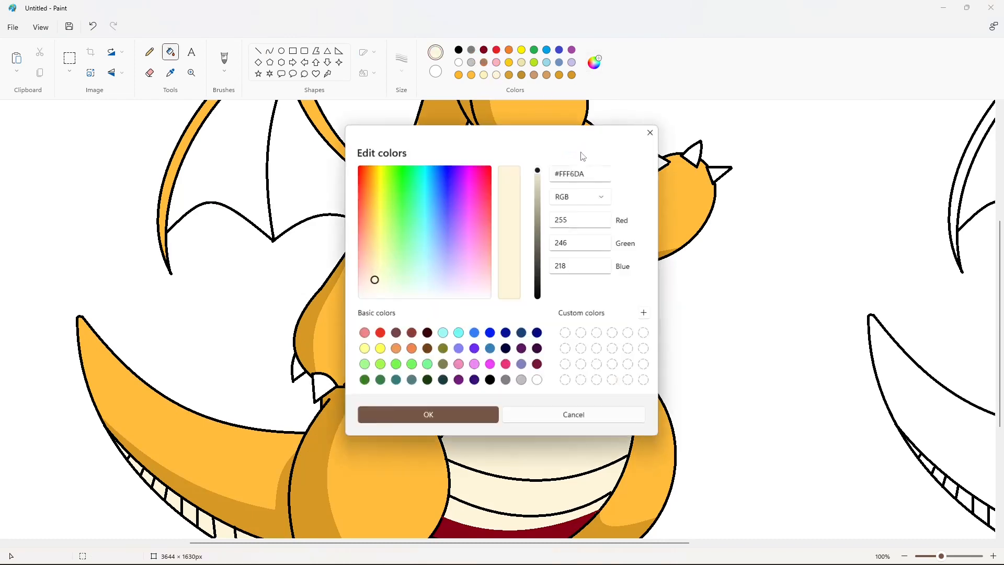
pyautogui.moveTo(537, 171); pyautogui.dragTo(537, 193)
pyautogui.click(464, 416)
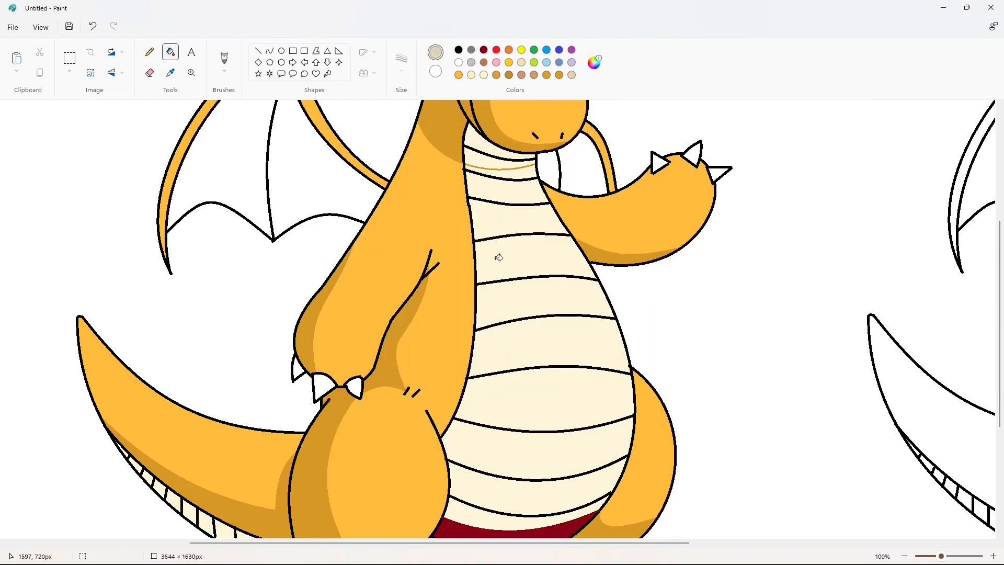
# - Fill the shaded neck bands below the chin and their orange edge line with the darker cream
pyautogui.click(484, 161)
pyautogui.click(487, 169)
pyautogui.hotkey('ctrl', 'z')
pyautogui.click(488, 168)
pyautogui.hotkey('ctrl', 'z')
pyautogui.click(488, 167)
pyautogui.click(485, 148)
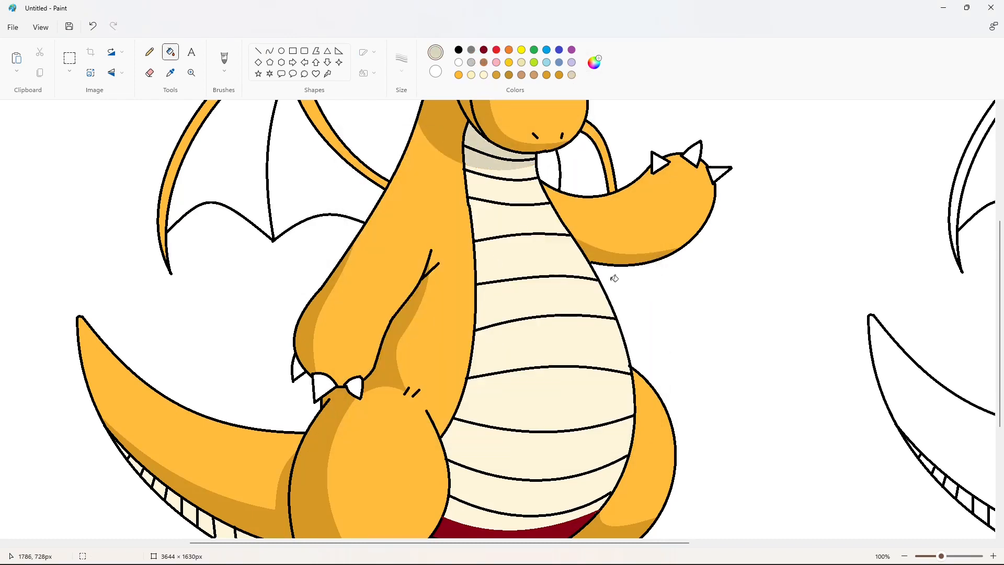
# - Fill the shaded bands at the base of the belly with the darker cream
pyautogui.scroll(-4, 615, 279)
pyautogui.click(510, 322)
pyautogui.click(484, 342)
pyautogui.click(439, 359)
pyautogui.click(396, 367)
# - Fill the segments along the tail's underside with the darker cream, working out to the tail tip
pyautogui.click(274, 337)
pyautogui.click(249, 328)
pyautogui.click(225, 315)
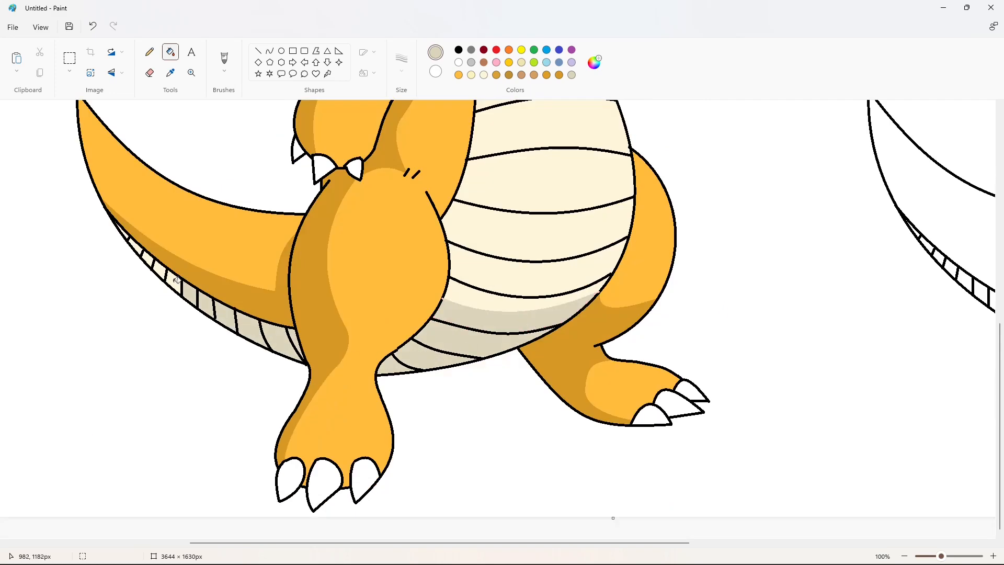
pyautogui.click(175, 280)
pyautogui.click(161, 268)
pyautogui.click(148, 255)
pyautogui.click(136, 244)
pyautogui.click(125, 233)
pyautogui.scroll(5, 821, 390)
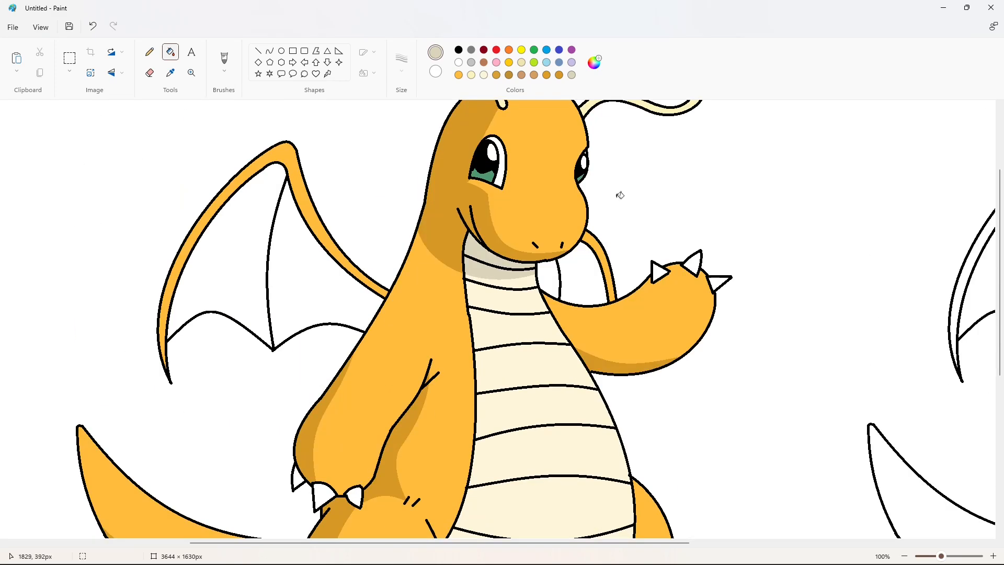
# - Draw a dark red line down the lowered hand's middle claw and fill the strip beside it with dark red
pyautogui.scroll(-2, 739, 373)
pyautogui.click(992, 557)
pyautogui.moveTo(381, 543); pyautogui.dragTo(567, 542)
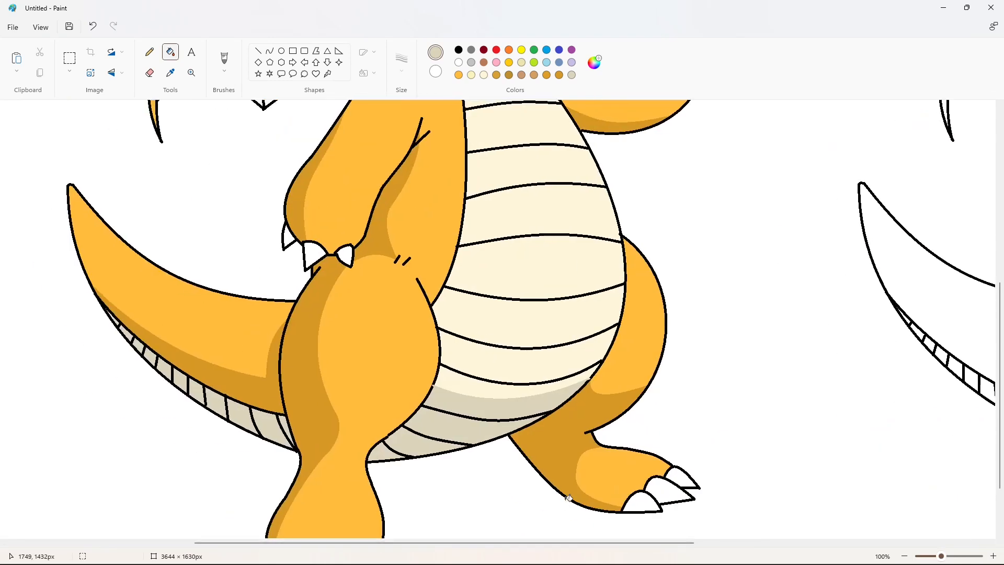
pyautogui.click(258, 51)
pyautogui.click(484, 50)
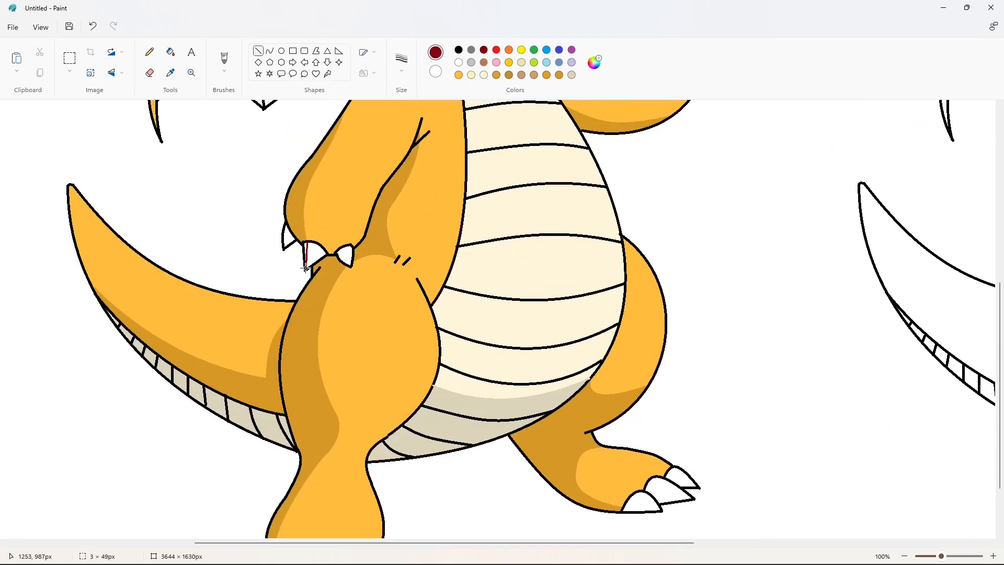
pyautogui.click(170, 53)
pyautogui.click(308, 247)
pyautogui.scroll(-3, 435, 317)
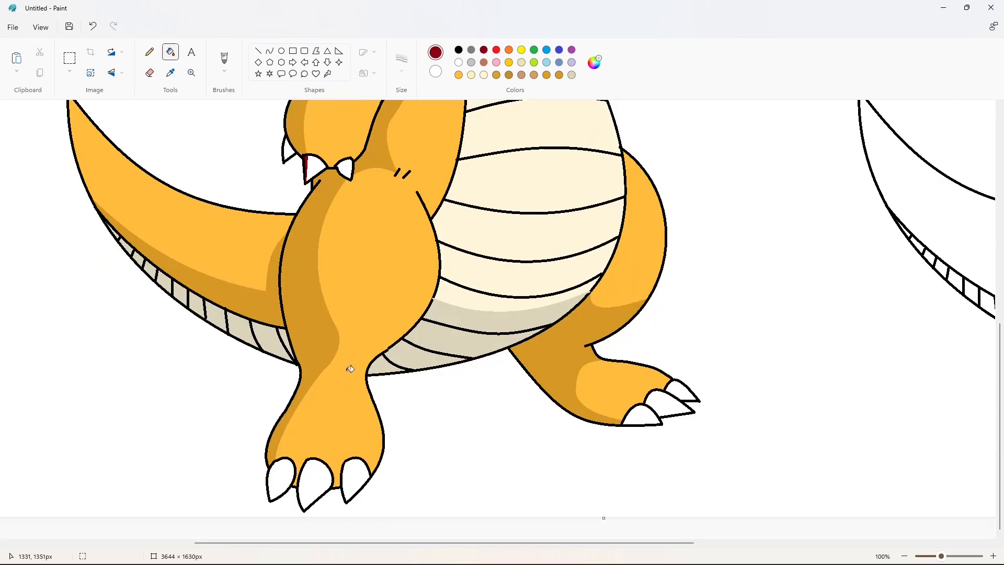
# - Draw a dark red line across the base of the raised-arm-side foot's nearest claw and fill the area below it dark red
pyautogui.click(269, 51)
pyautogui.moveTo(623, 421)
pyautogui.mouseDown()
pyautogui.moveTo(663, 423)
pyautogui.moveTo(646, 420)
pyautogui.mouseUp()
pyautogui.hotkey('ctrl', 'z')
pyautogui.click(258, 51)
pyautogui.click(171, 52)
# - Mix a very pale bluish white as a custom fill colour and fill the claws with it
pyautogui.click(595, 62)
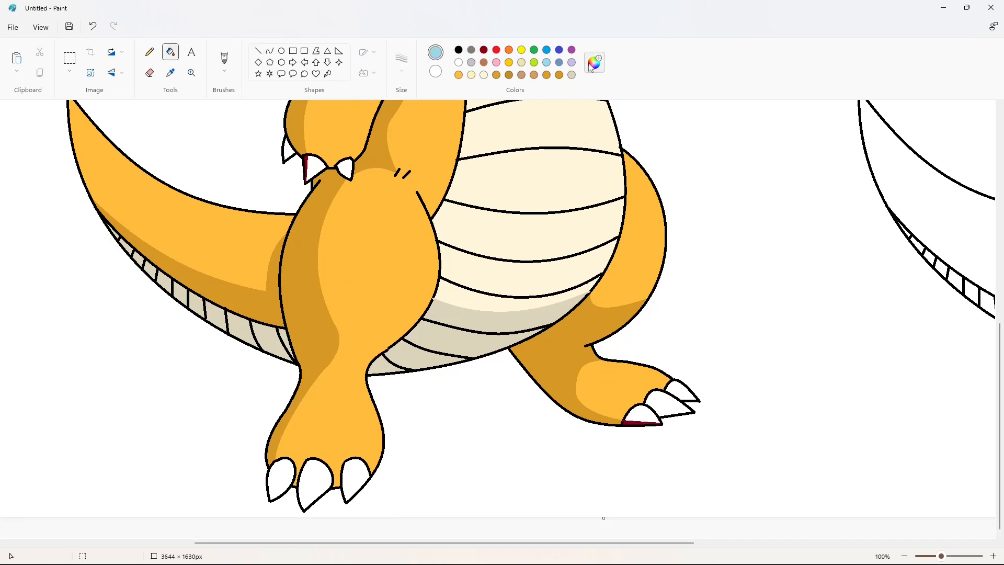
pyautogui.click(428, 298)
pyautogui.click(428, 415)
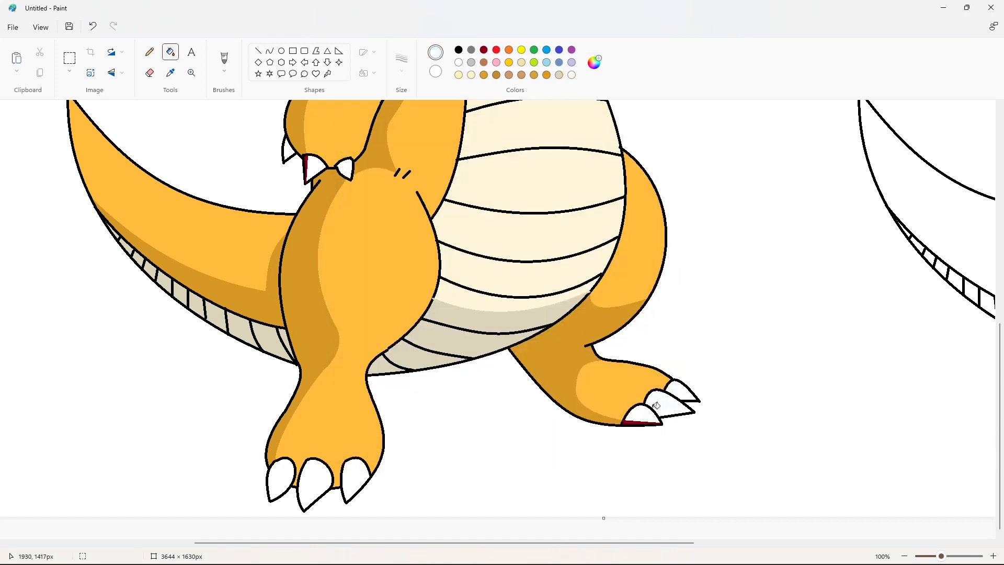
pyautogui.scroll(5, 453, 431)
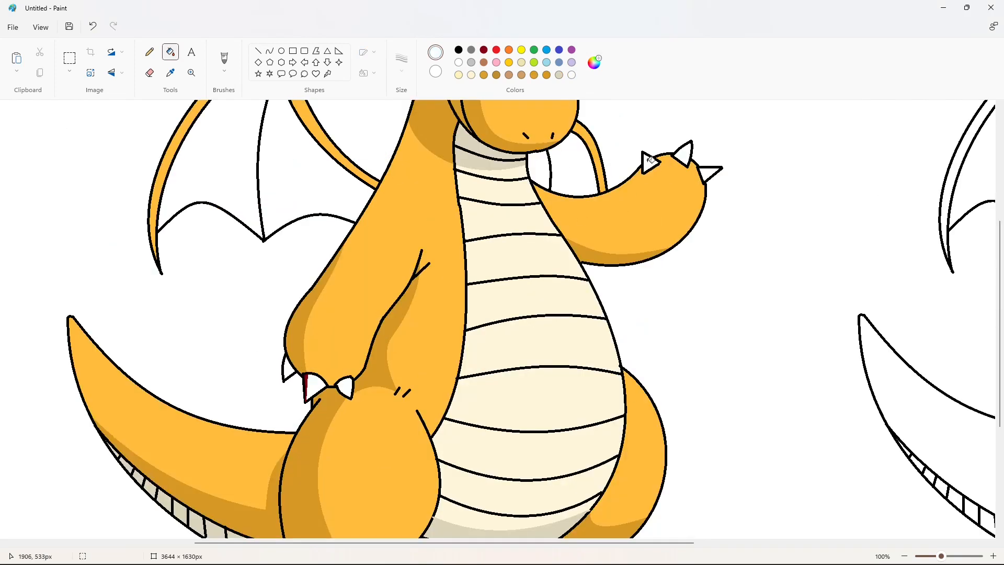
# - Mix a light grey shade of the claw colour and fill the claws' dark red shadows and the lowered hand's rear claw with it
pyautogui.click(594, 63)
pyautogui.moveTo(538, 170); pyautogui.dragTo(538, 191)
pyautogui.click(428, 415)
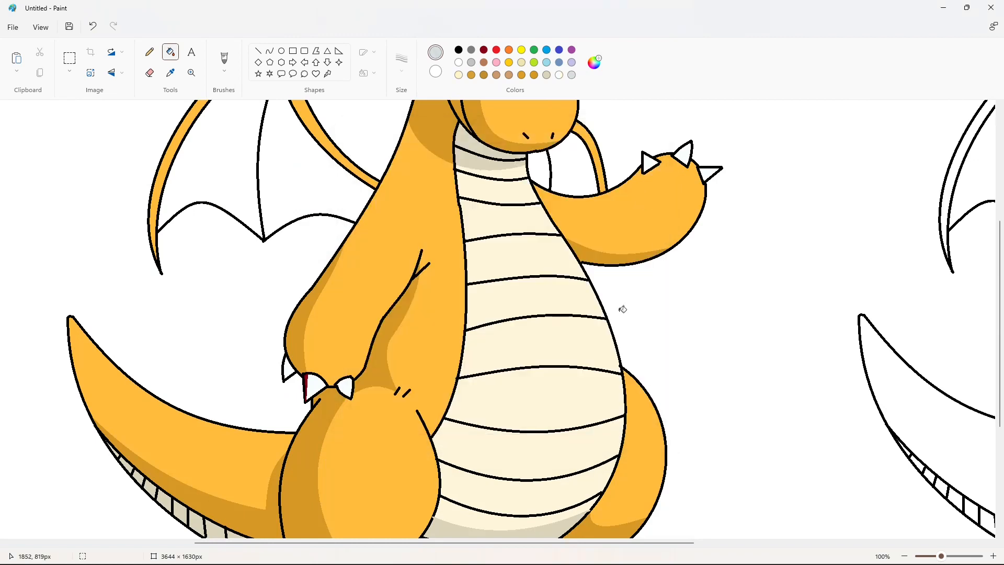
pyautogui.scroll(-5, 621, 309)
pyautogui.click(306, 168)
pyautogui.click(634, 422)
pyautogui.click(289, 150)
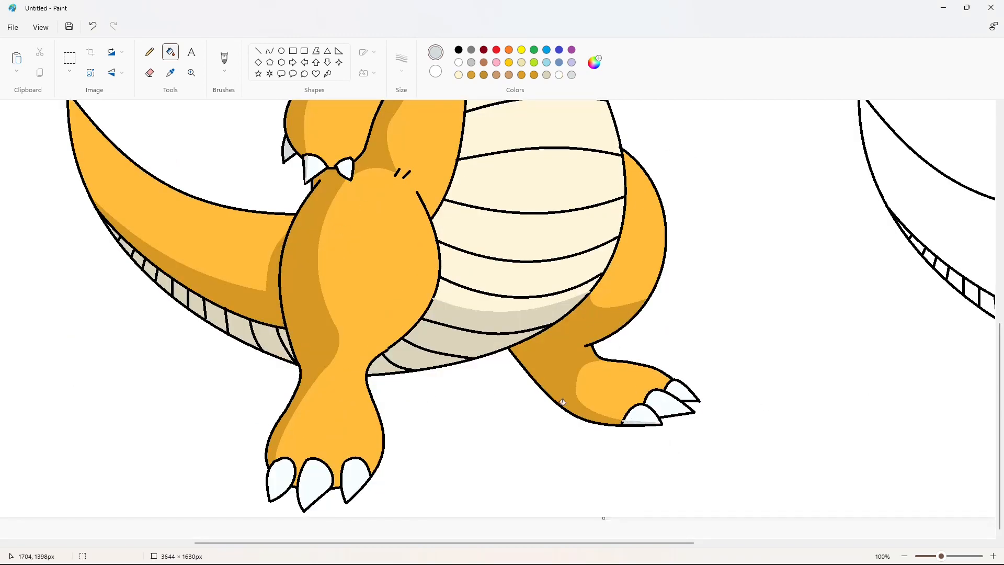
# - Mix a bright, soft teal as a custom fill colour for the wing membranes
pyautogui.scroll(5, 681, 388)
pyautogui.scroll(2, 681, 387)
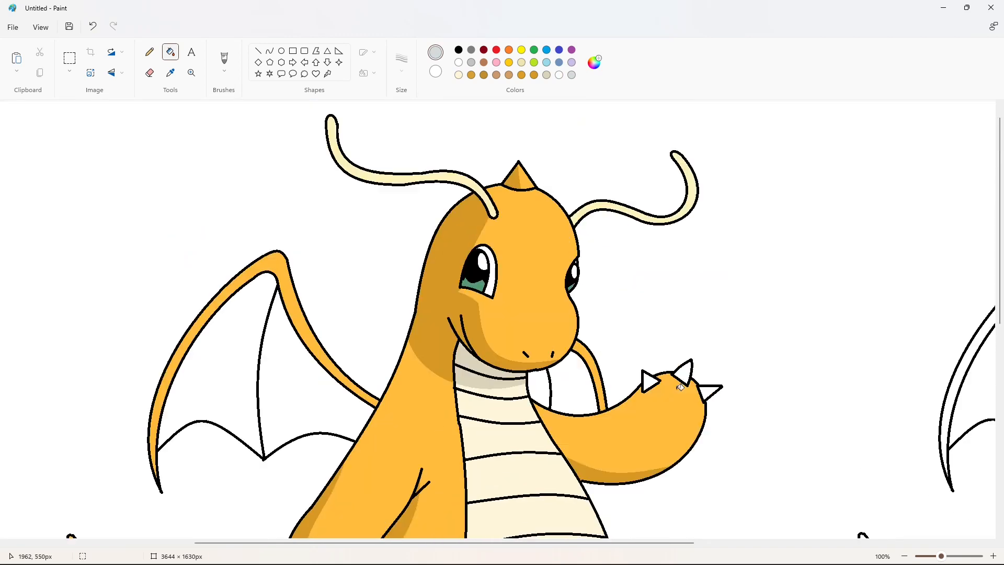
pyautogui.scroll(-2, 628, 262)
pyautogui.click(595, 62)
pyautogui.click(423, 193)
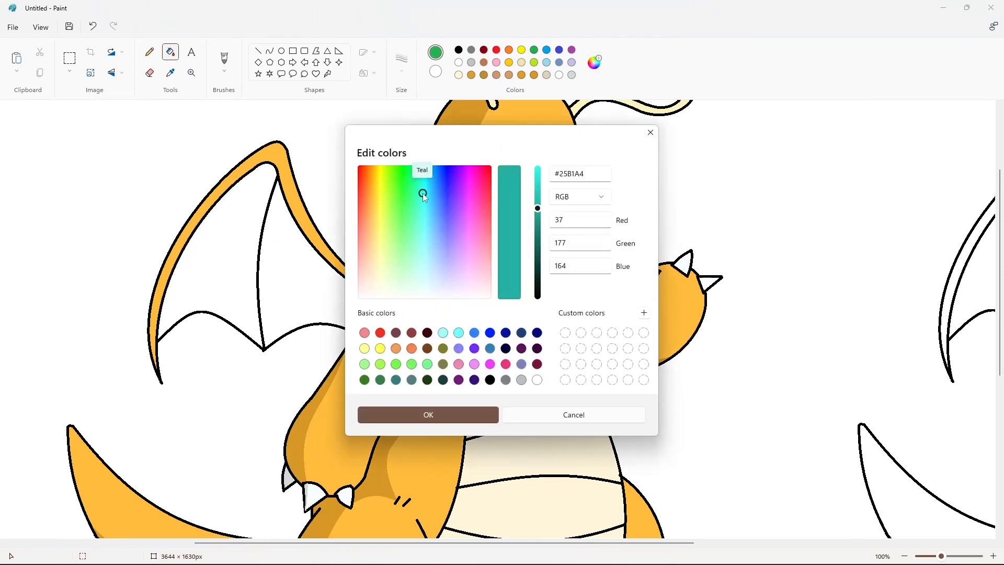
pyautogui.click(419, 228)
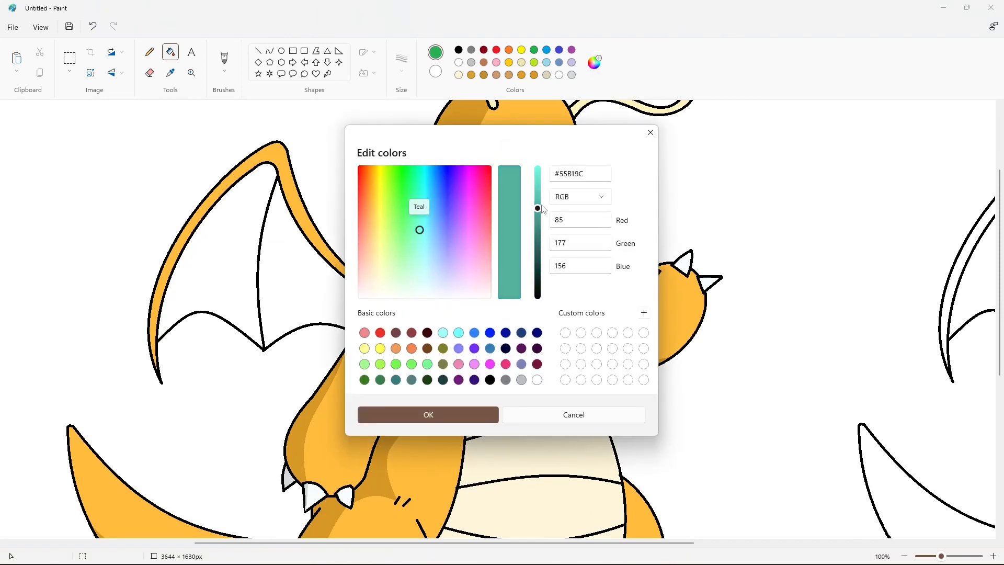
pyautogui.moveTo(539, 207); pyautogui.dragTo(539, 190)
pyautogui.click(463, 413)
# - Fill the membrane panels of both wings with the teal
pyautogui.click(299, 278)
pyautogui.click(231, 263)
pyautogui.click(573, 274)
pyautogui.click(540, 276)
# - Brighten the teal slightly as a new custom colour and refill the membrane panels of both wings with it
pyautogui.click(595, 62)
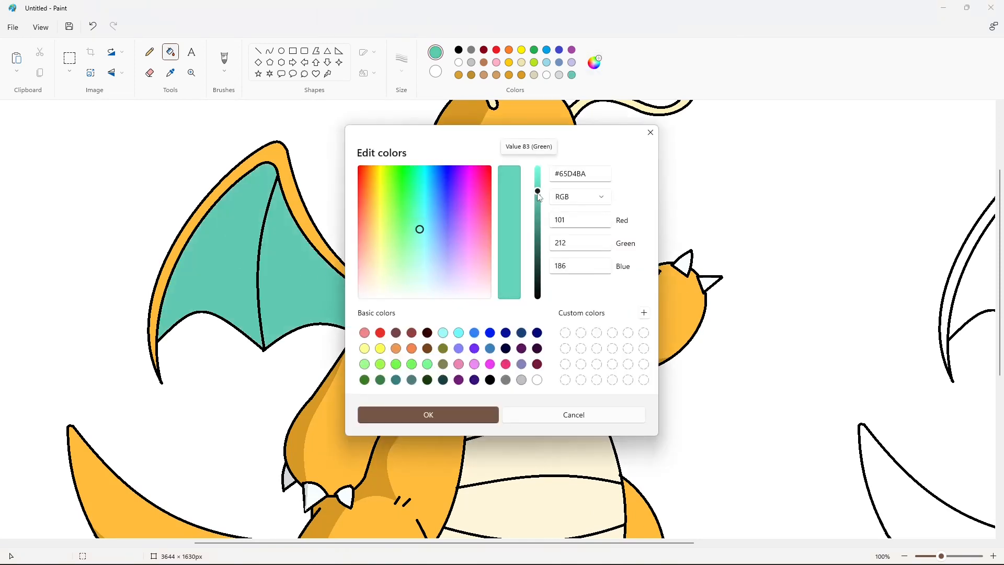
pyautogui.click(439, 413)
pyautogui.click(570, 275)
pyautogui.click(541, 272)
pyautogui.click(315, 275)
# - Draw a bent dark red shadow curve down the outer panel of the large wing to its lower edge
pyautogui.click(270, 51)
pyautogui.click(484, 50)
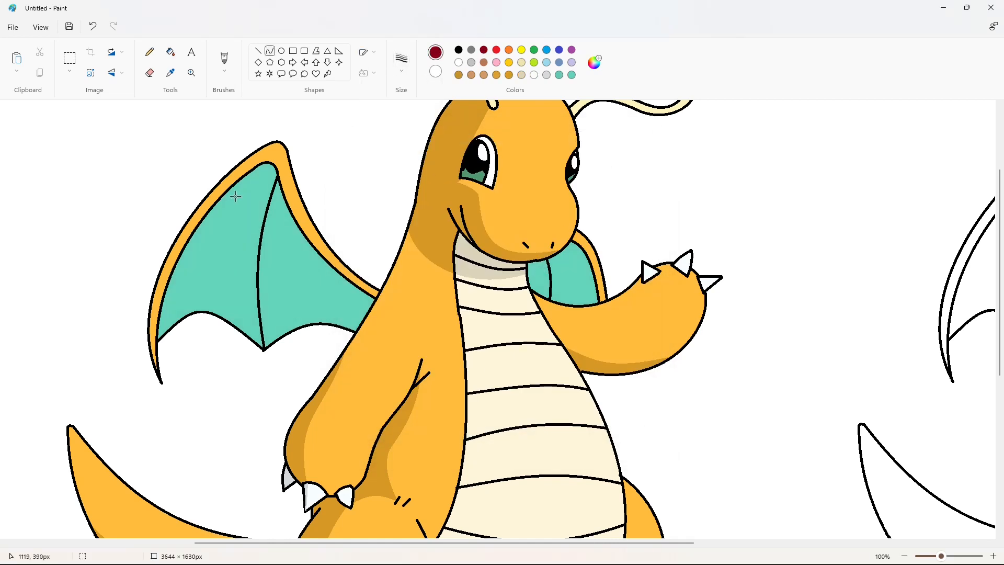
pyautogui.moveTo(193, 233); pyautogui.dragTo(204, 312)
pyautogui.moveTo(197, 260); pyautogui.dragTo(206, 287)
# - Draw dark red shadow curves through the large wing's inner panel and across the small wing behind the raised arm
pyautogui.click(300, 289)
pyautogui.moveTo(269, 206); pyautogui.dragTo(337, 300)
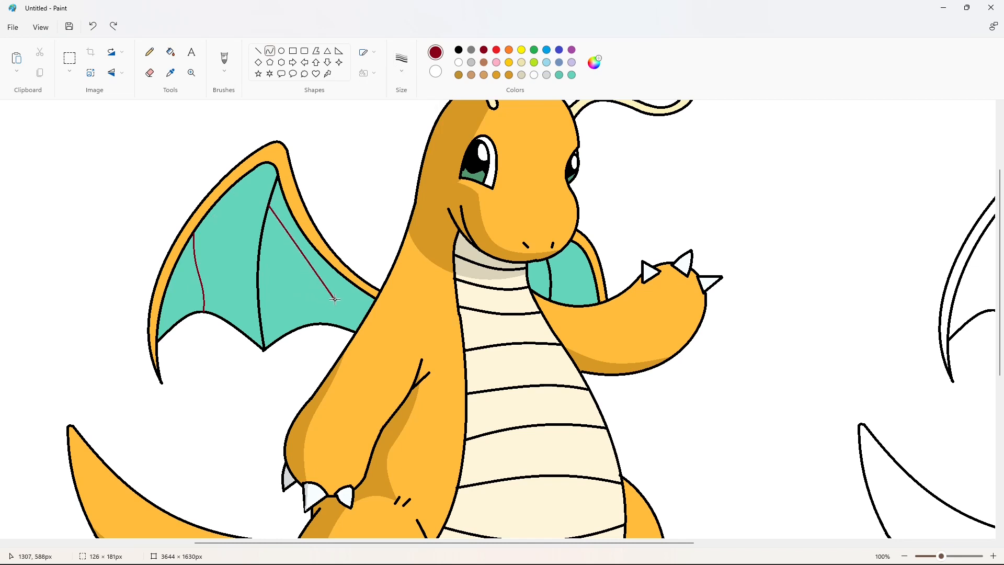
pyautogui.moveTo(292, 240); pyautogui.dragTo(306, 275)
pyautogui.moveTo(332, 308)
pyautogui.mouseDown()
pyautogui.moveTo(327, 324)
pyautogui.moveTo(341, 307)
pyautogui.mouseUp()
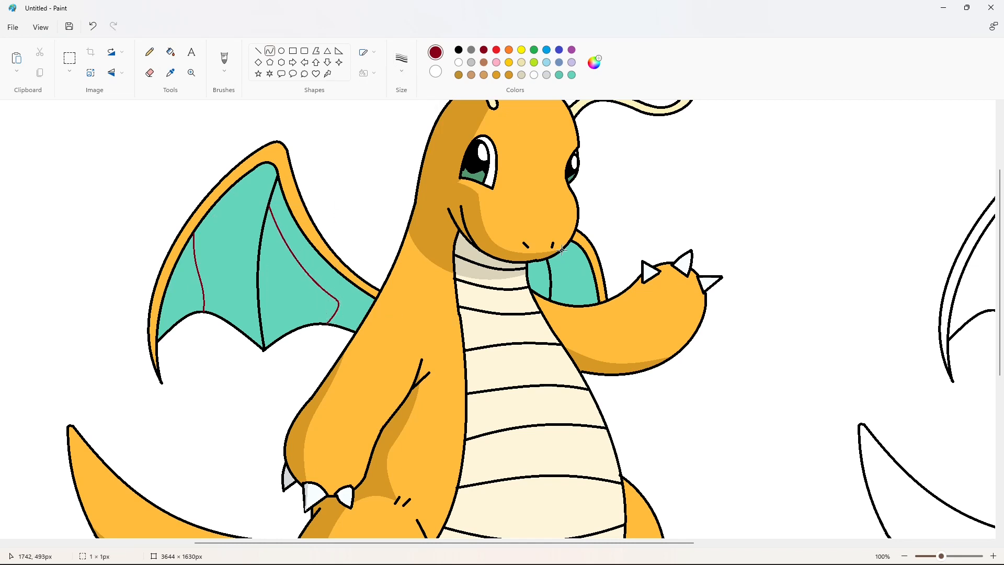
pyautogui.moveTo(562, 251)
pyautogui.mouseDown()
pyautogui.moveTo(594, 305)
pyautogui.moveTo(583, 263)
pyautogui.mouseUp()
# - Fill the shadow areas of both wings with dark red
pyautogui.click(170, 52)
pyautogui.click(180, 283)
pyautogui.click(311, 245)
pyautogui.click(588, 277)
# - Mix the darker teal #469482 from the wing colour and recolour both wings' dark red shadow areas with it
pyautogui.click(572, 75)
pyautogui.click(595, 63)
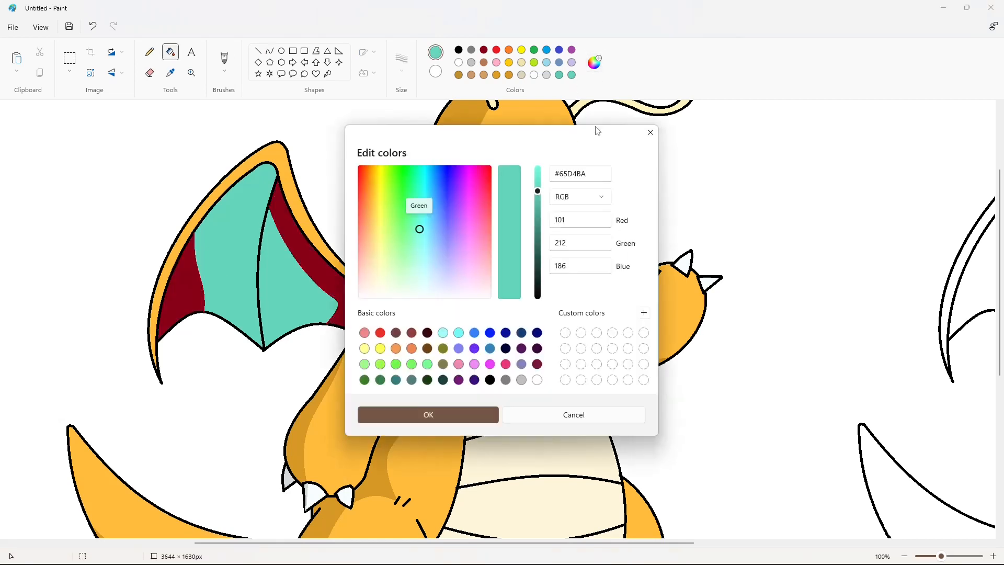
pyautogui.moveTo(538, 192); pyautogui.dragTo(537, 222)
pyautogui.click(476, 418)
pyautogui.click(343, 297)
pyautogui.click(182, 290)
pyautogui.click(589, 281)
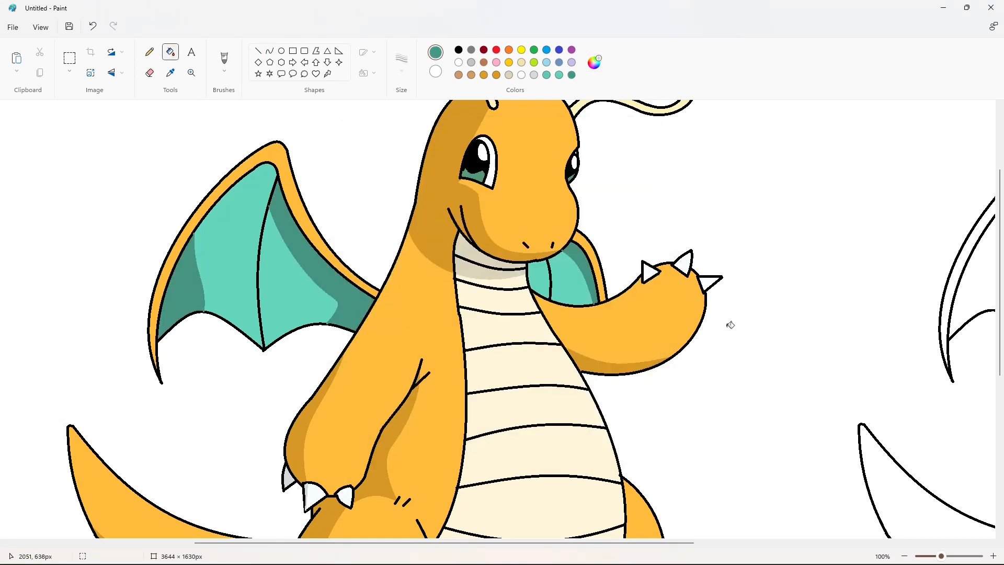
# - Mix a slightly darker shade of the shadow teal and refill the wings' shadow areas with it
pyautogui.scroll(-6, 665, 199)
pyautogui.scroll(4, 634, 225)
pyautogui.click(595, 63)
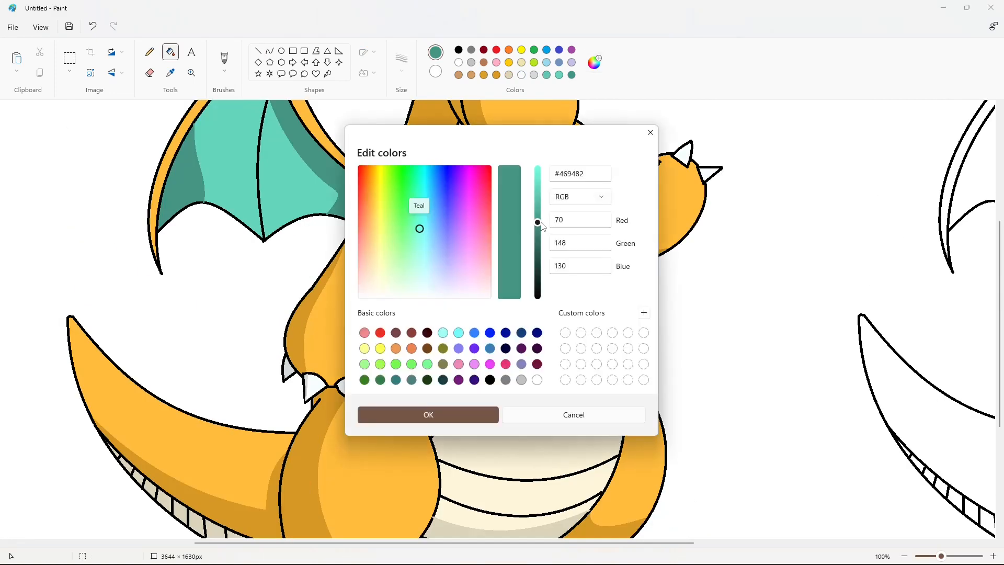
pyautogui.press('Return')
pyautogui.scroll(4, 735, 301)
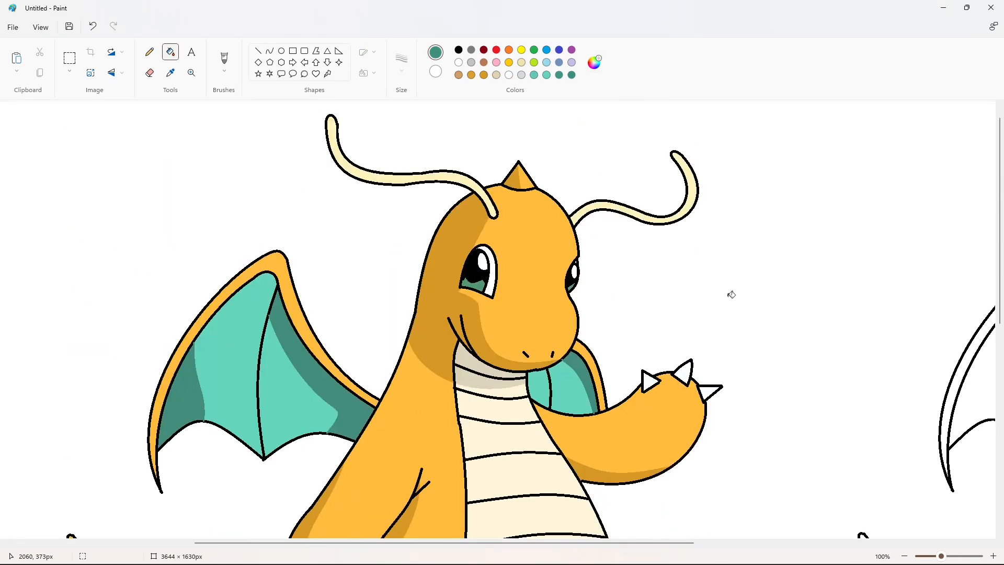
# - Shrink the canvas width to cut off the uncoloured duplicate, and widen the canvas back to 3646 px
pyautogui.scroll(-2, 732, 294)
pyautogui.scroll(-6, 730, 290)
pyautogui.scroll(4, 765, 320)
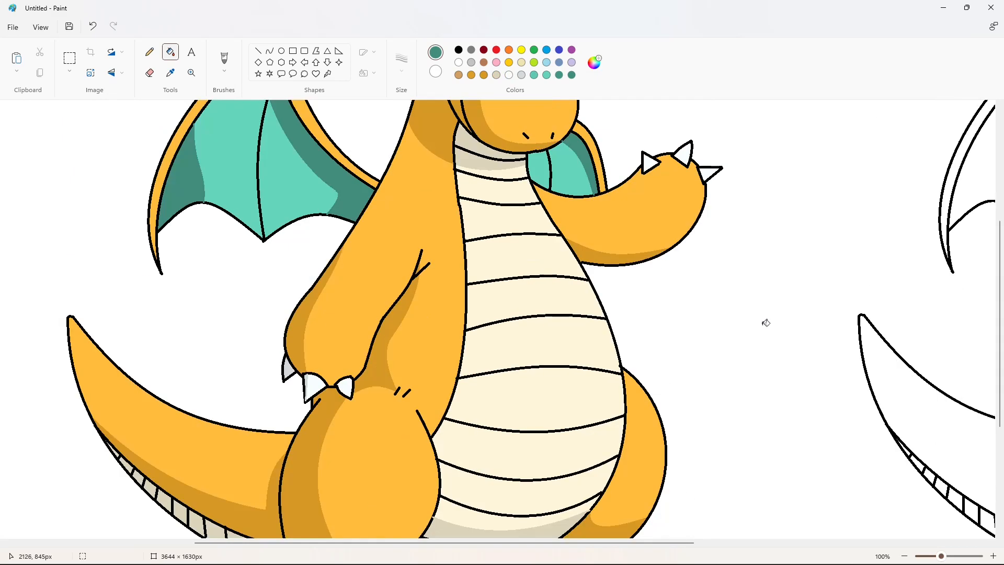
pyautogui.scroll(4, 752, 344)
pyautogui.keyDown('ctrl'); pyautogui.scroll(-2, 910, 363); pyautogui.keyUp('ctrl')
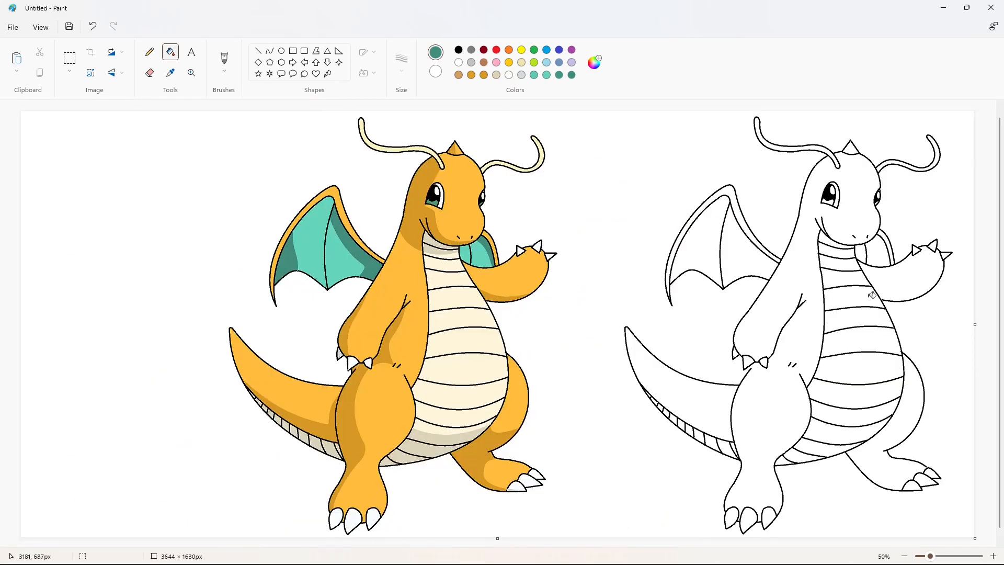
pyautogui.moveTo(975, 324); pyautogui.dragTo(607, 364)
pyautogui.moveTo(607, 324); pyautogui.dragTo(975, 325)
# - Paste the copied line art and move it roughly over the coloured dragon
pyautogui.click(993, 557)
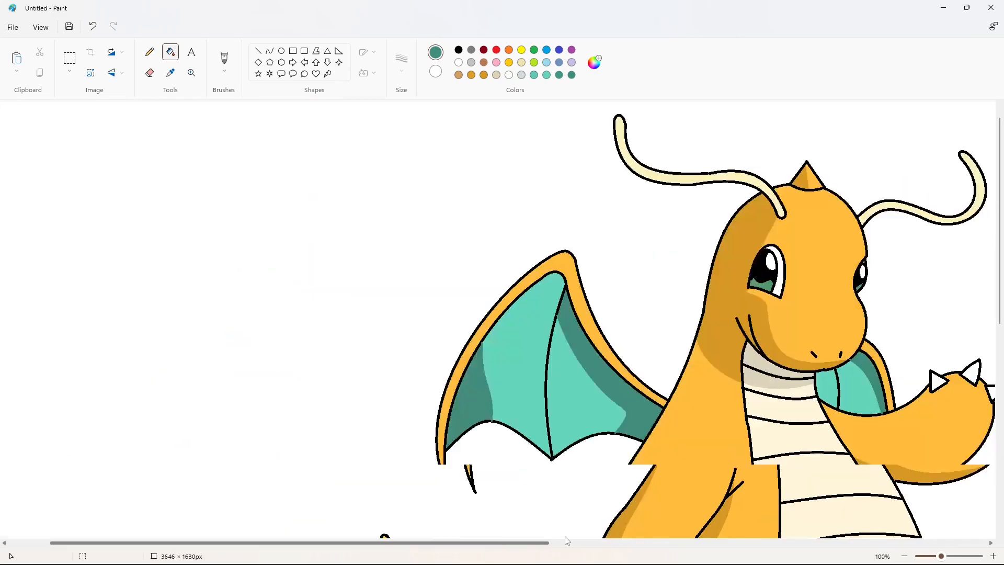
pyautogui.moveTo(568, 542); pyautogui.dragTo(654, 543)
pyautogui.hotkey('ctrl', 'v')
pyautogui.moveTo(759, 308); pyautogui.dragTo(592, 297)
# - Nudge the pasted line art left and down until it lines up with the coloured dragon's outlines, and deselect it
pyautogui.press('Left')
pyautogui.press('Left')
pyautogui.press('Left')
pyautogui.press('Left')
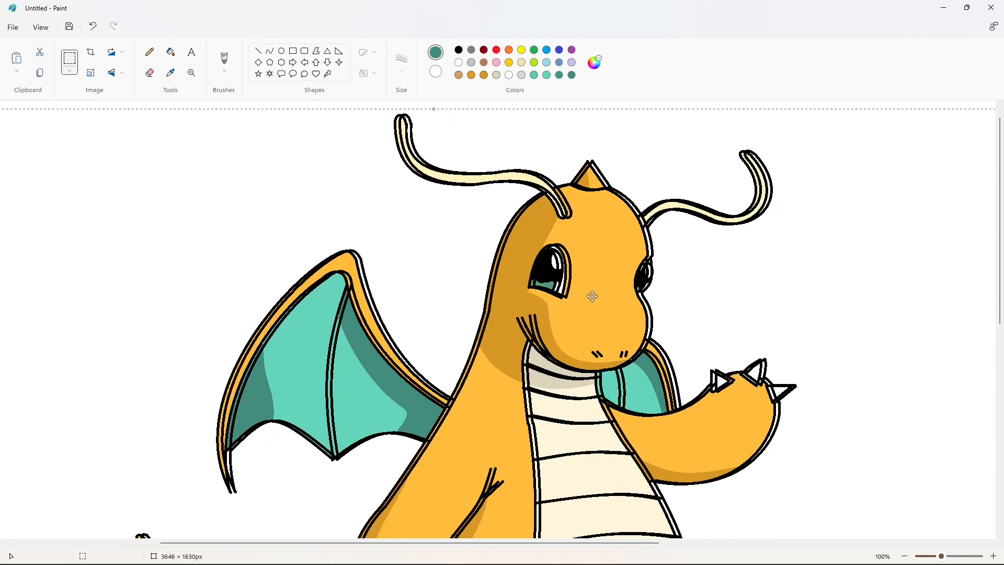
pyautogui.press('Left')
pyautogui.press('Left')
pyautogui.press('Left')
pyautogui.press('Left')
pyautogui.press('Left')
pyautogui.press('Left')
pyautogui.press('Left')
pyautogui.press('Left')
pyautogui.press('Left')
pyautogui.press('Down')
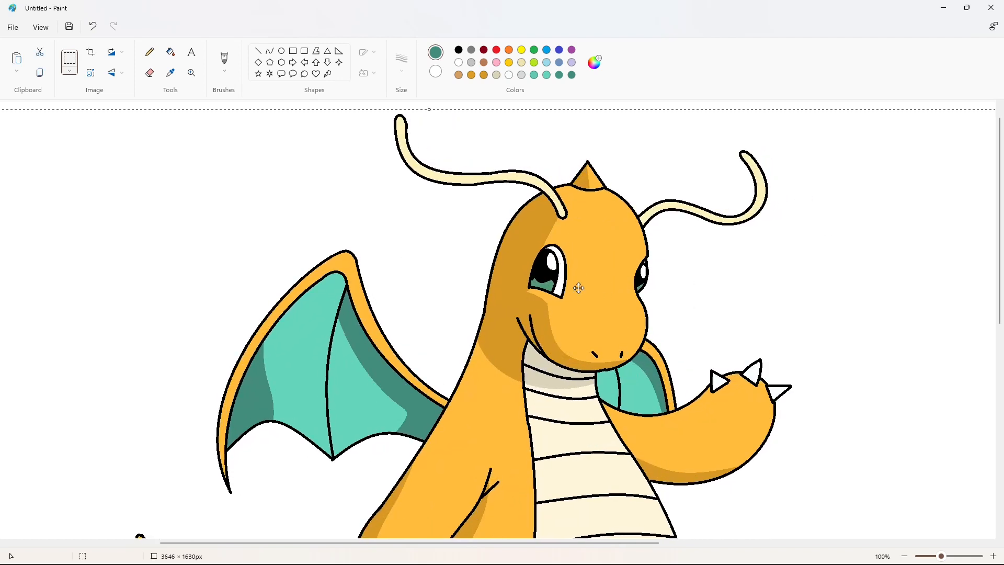
pyautogui.click(513, 106)
pyautogui.scroll(-2, 796, 354)
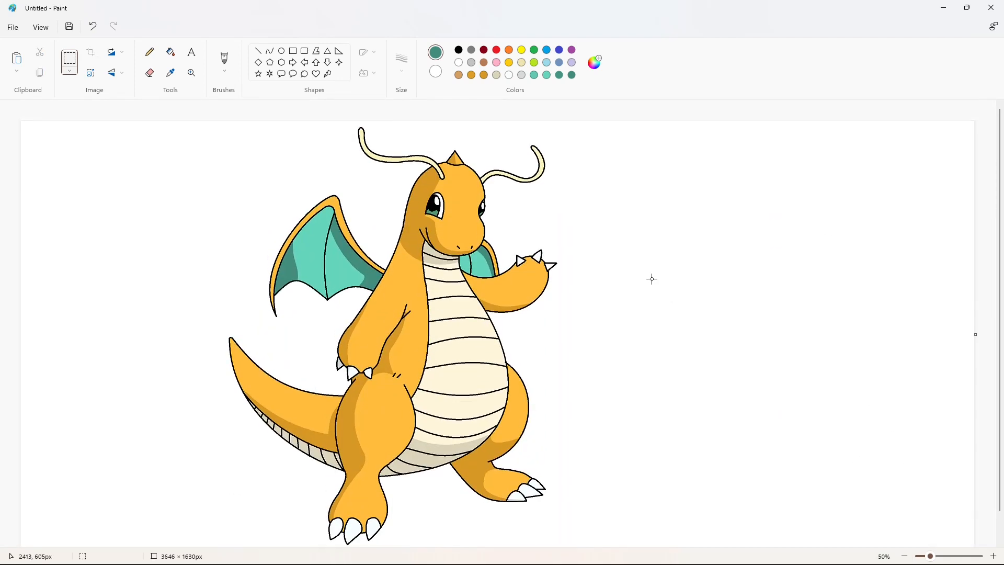
pyautogui.scroll(-1, 980, 285)
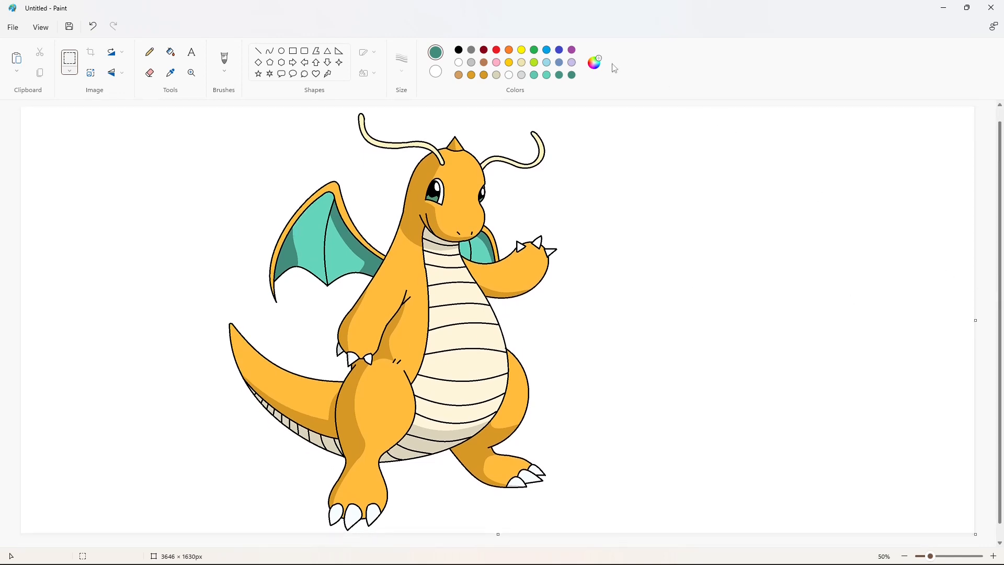